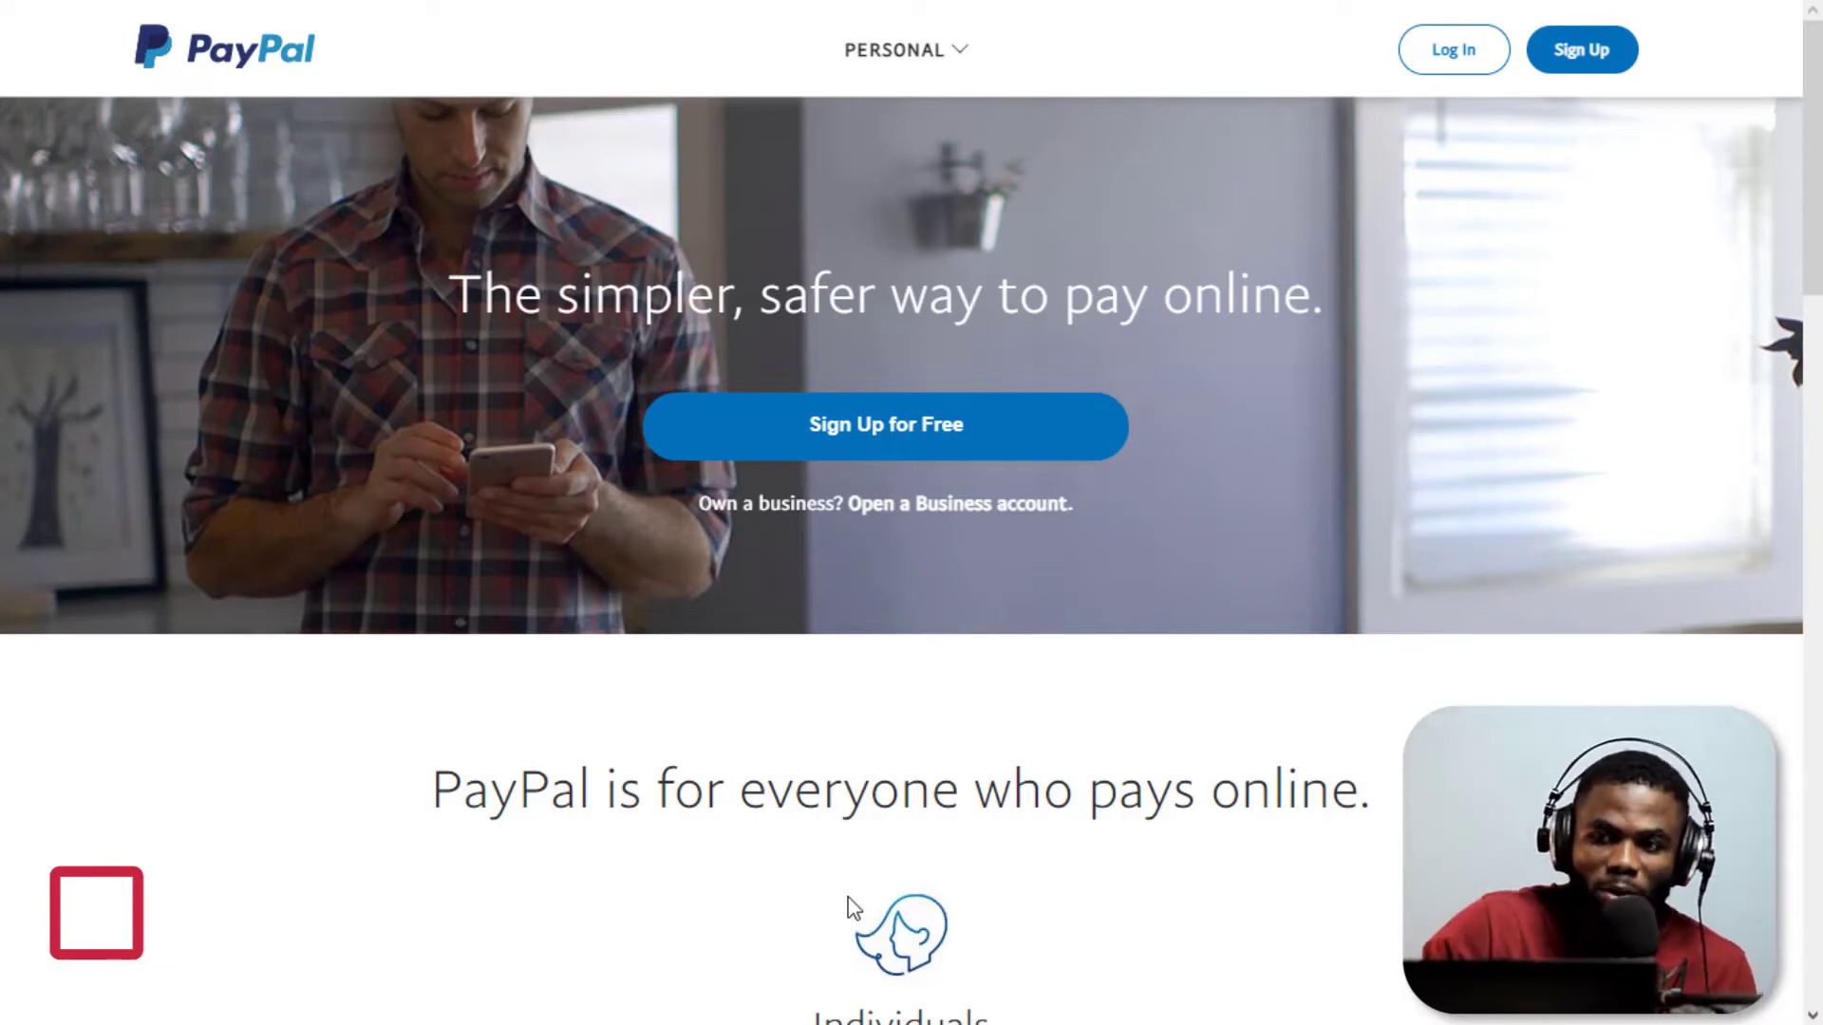
# Browse the personal account features menu, then close it
pyautogui.click(893, 22)
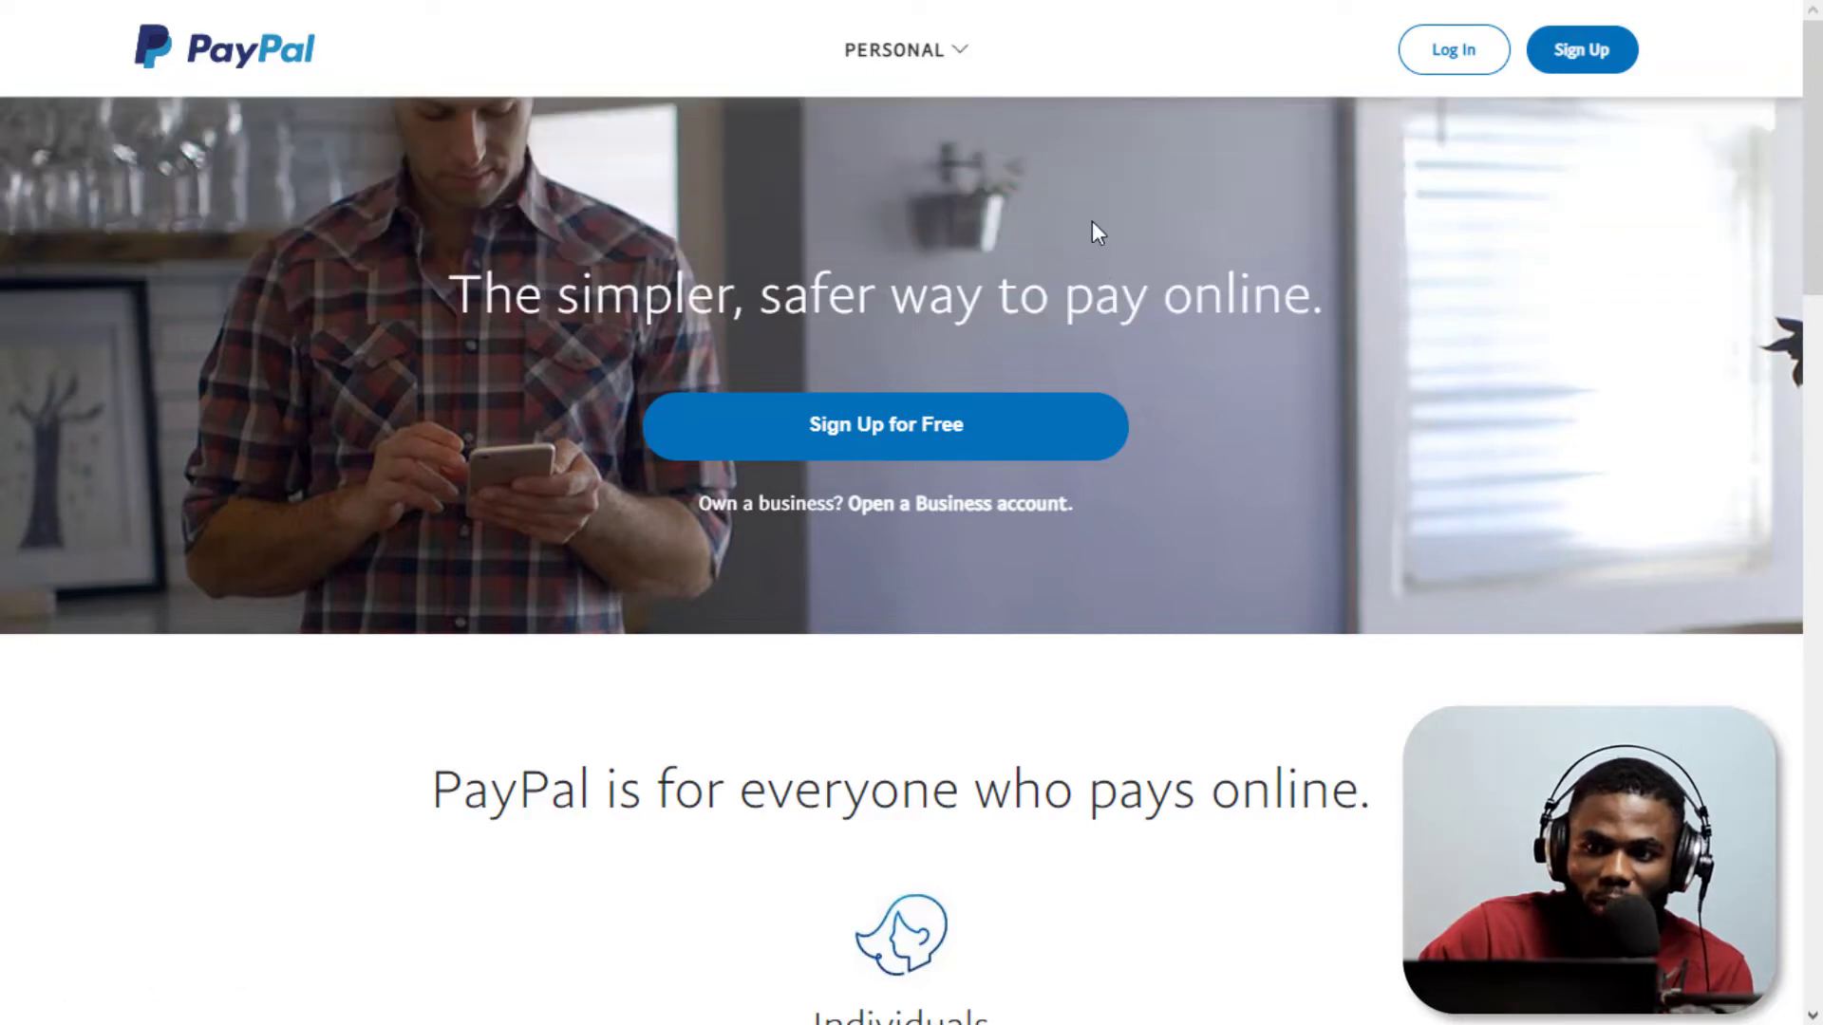
pyautogui.moveTo(869, 43)
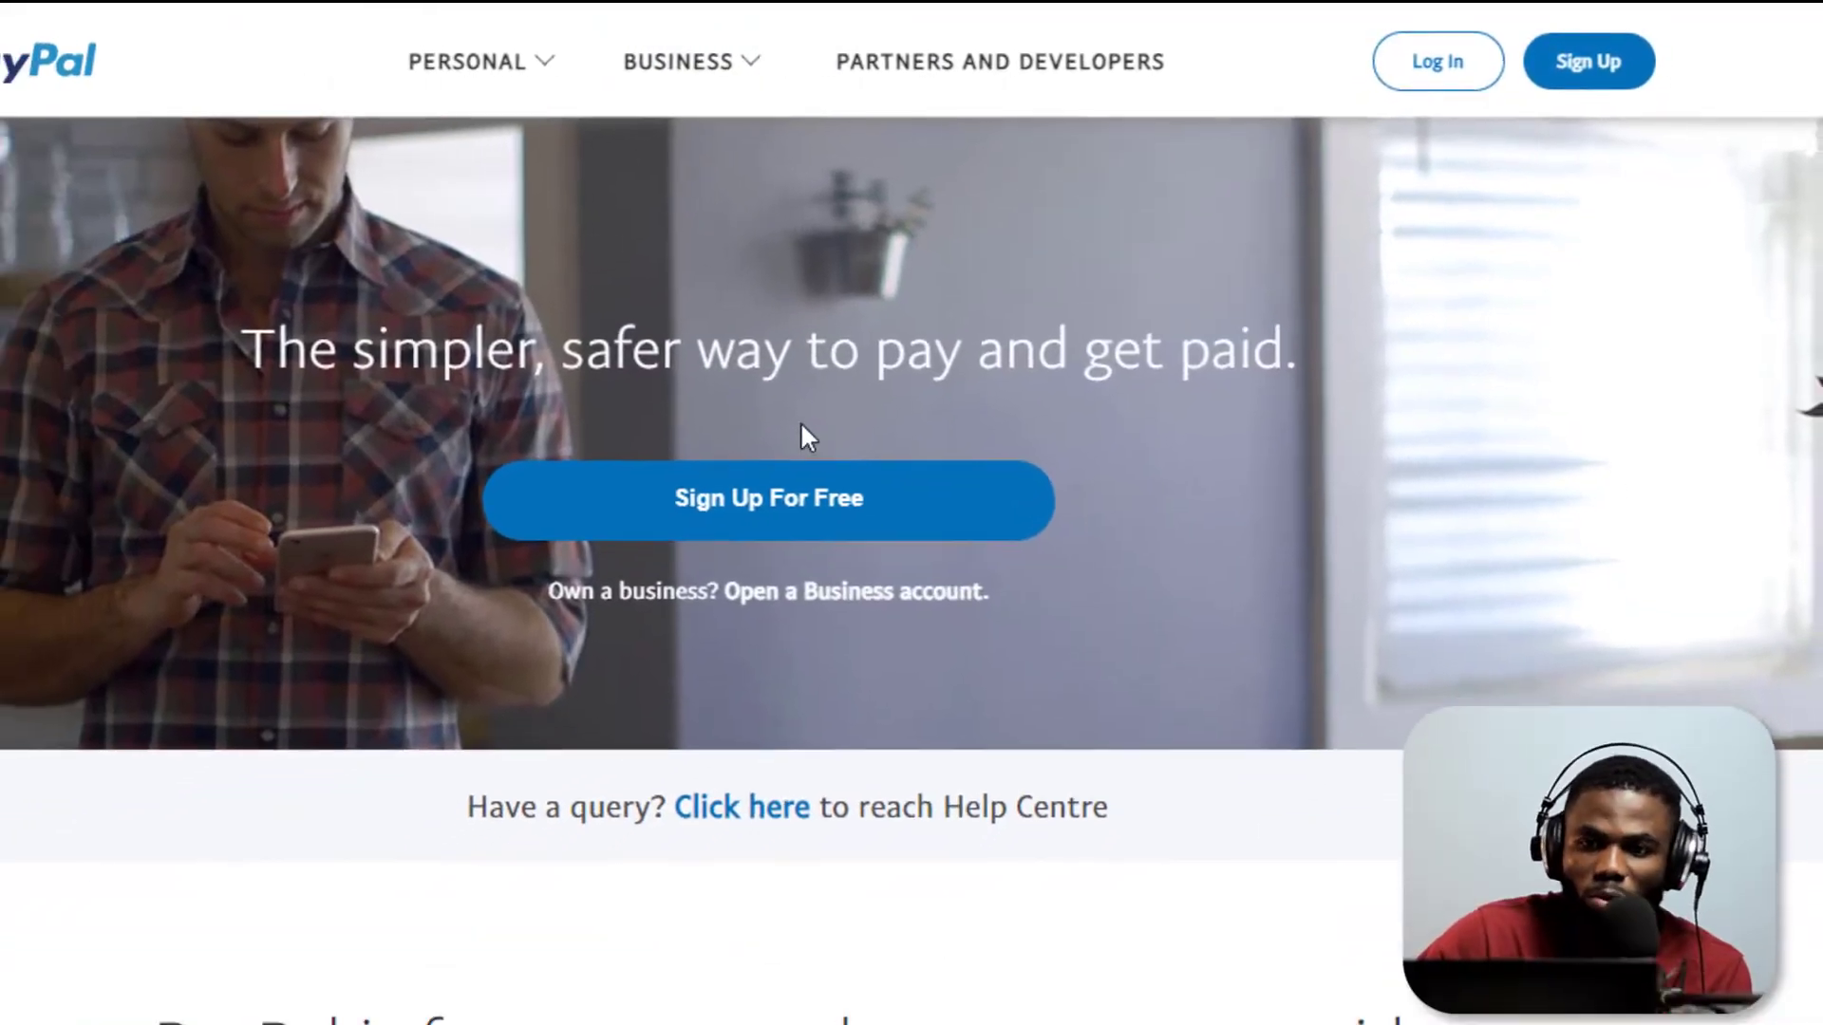
pyautogui.click(524, 58)
pyautogui.click(527, 59)
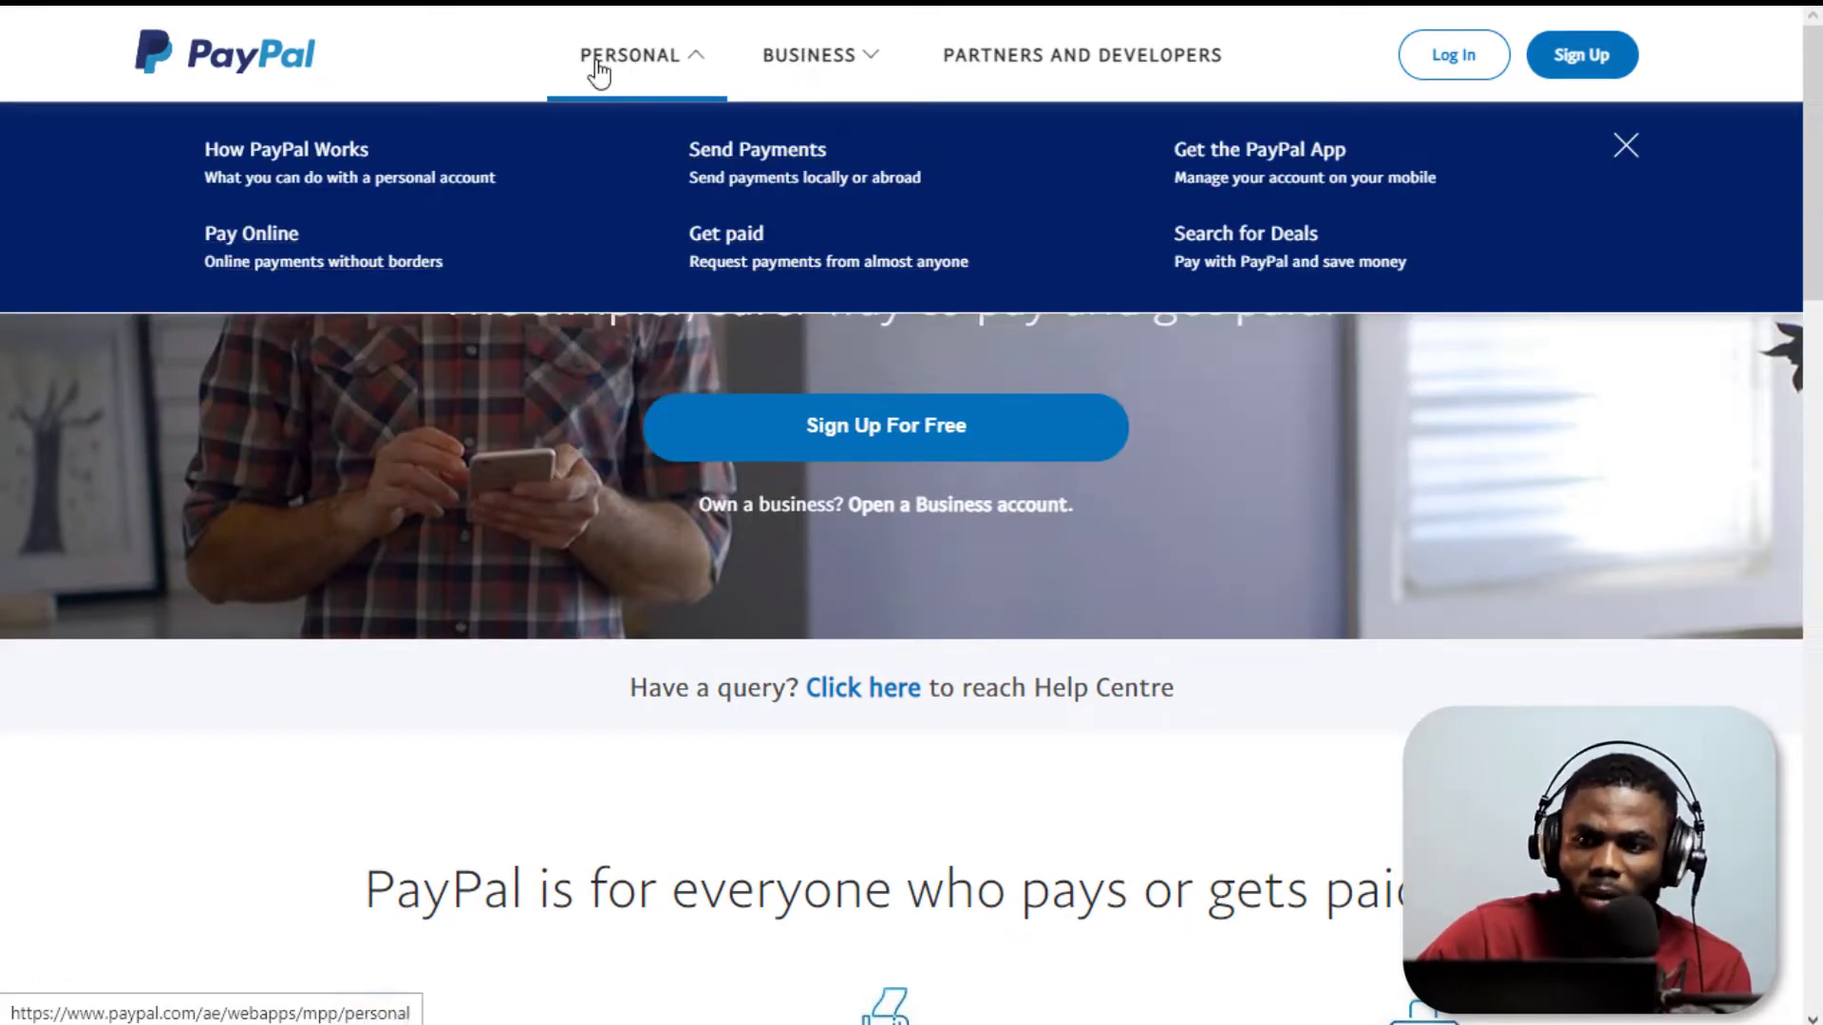
pyautogui.moveTo(809, 55)
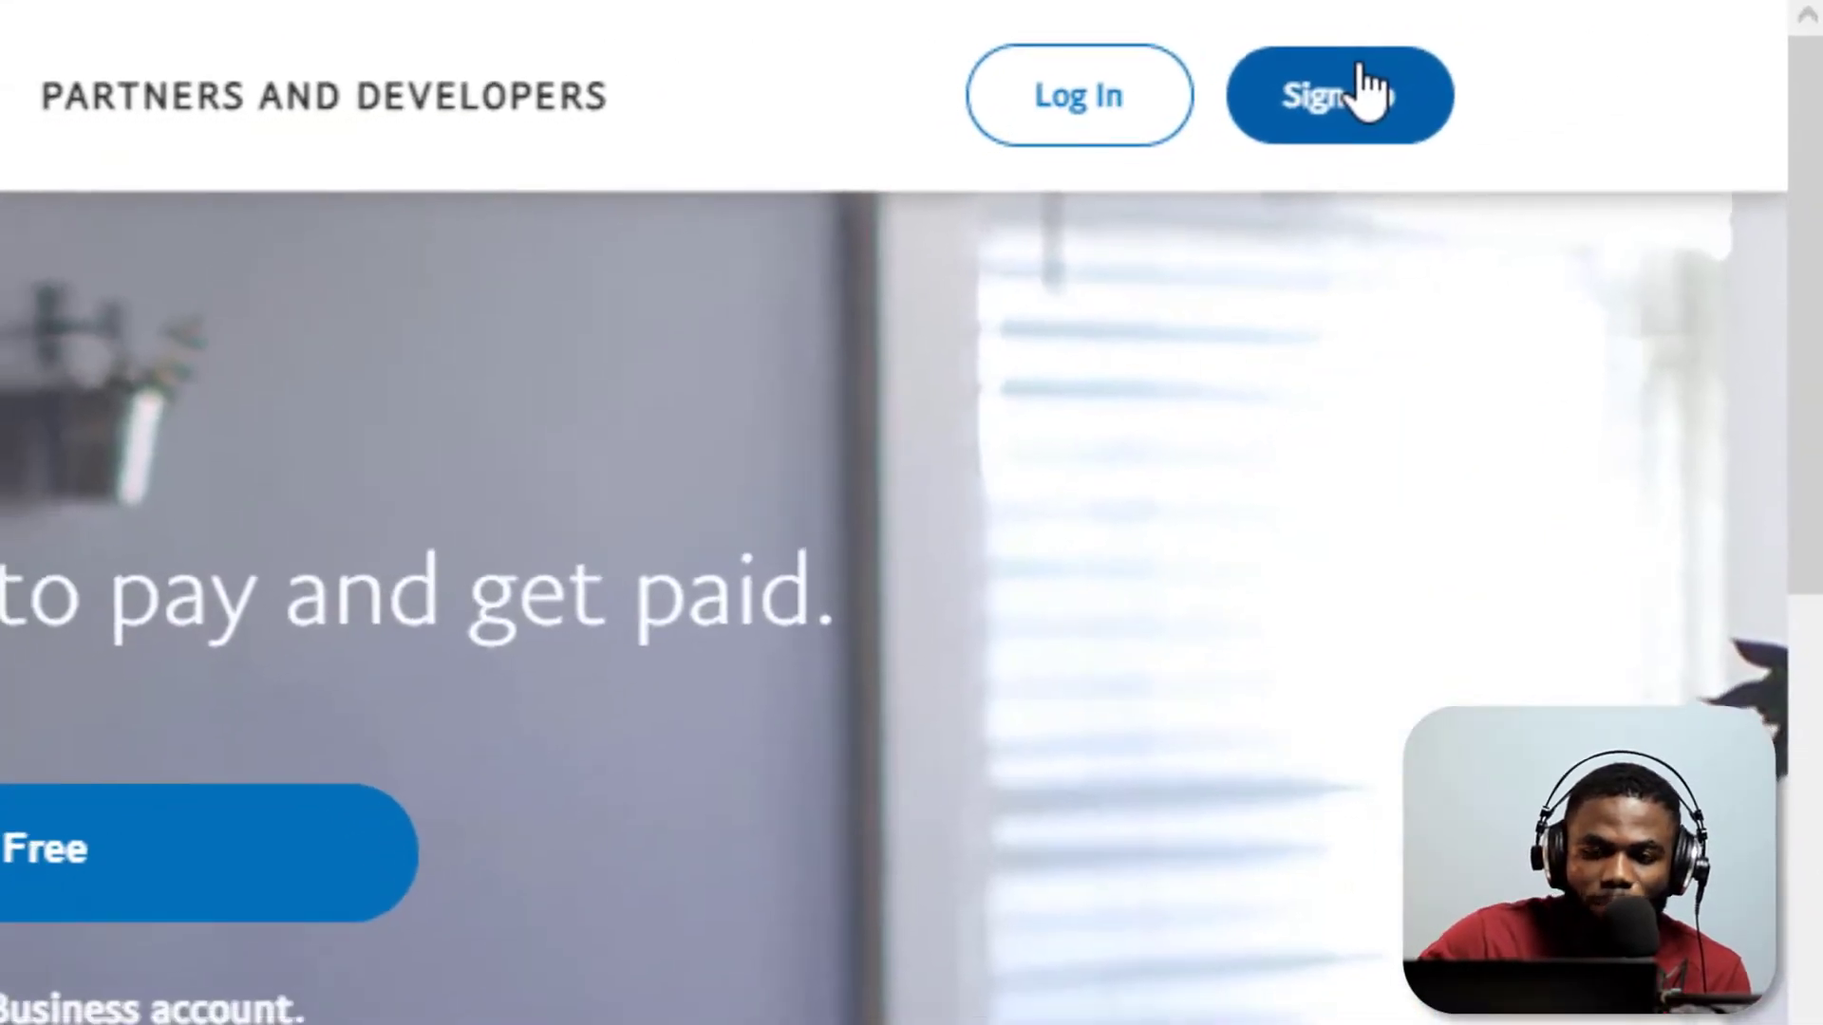
# Choose a Business account, submit the email address and paste a valid password
pyautogui.click(1367, 90)
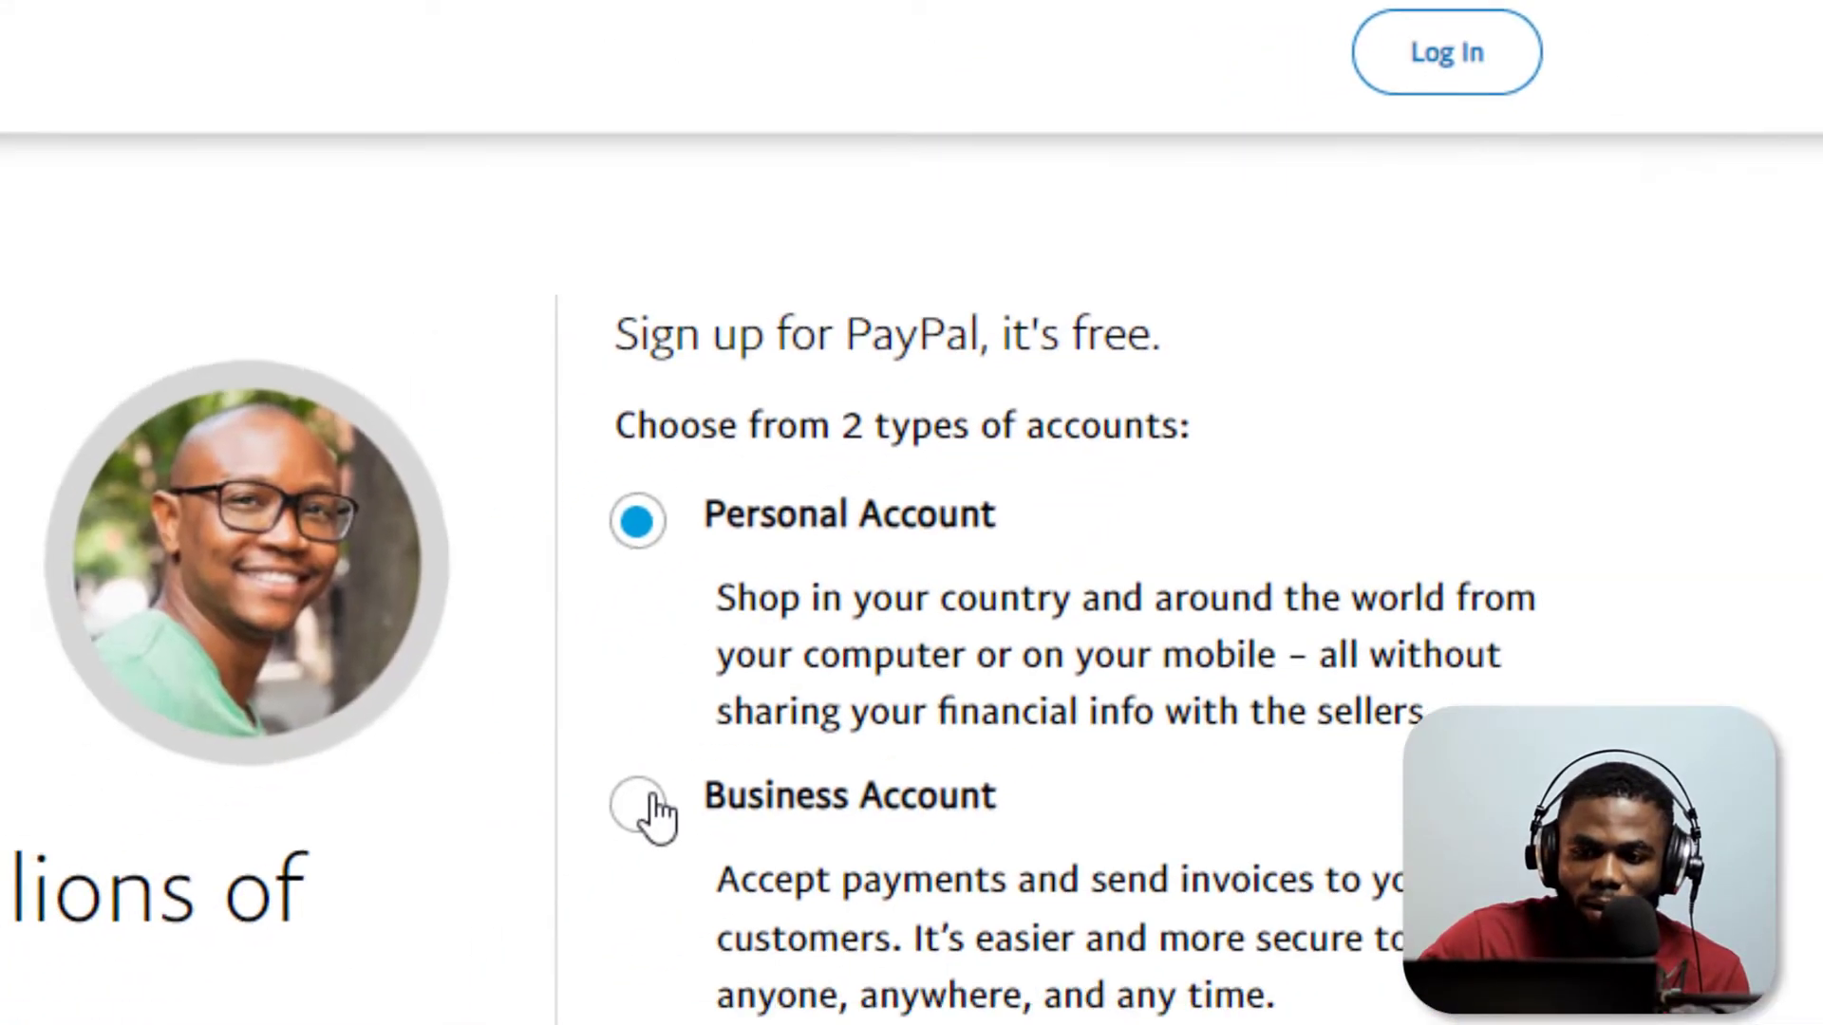
pyautogui.click(641, 807)
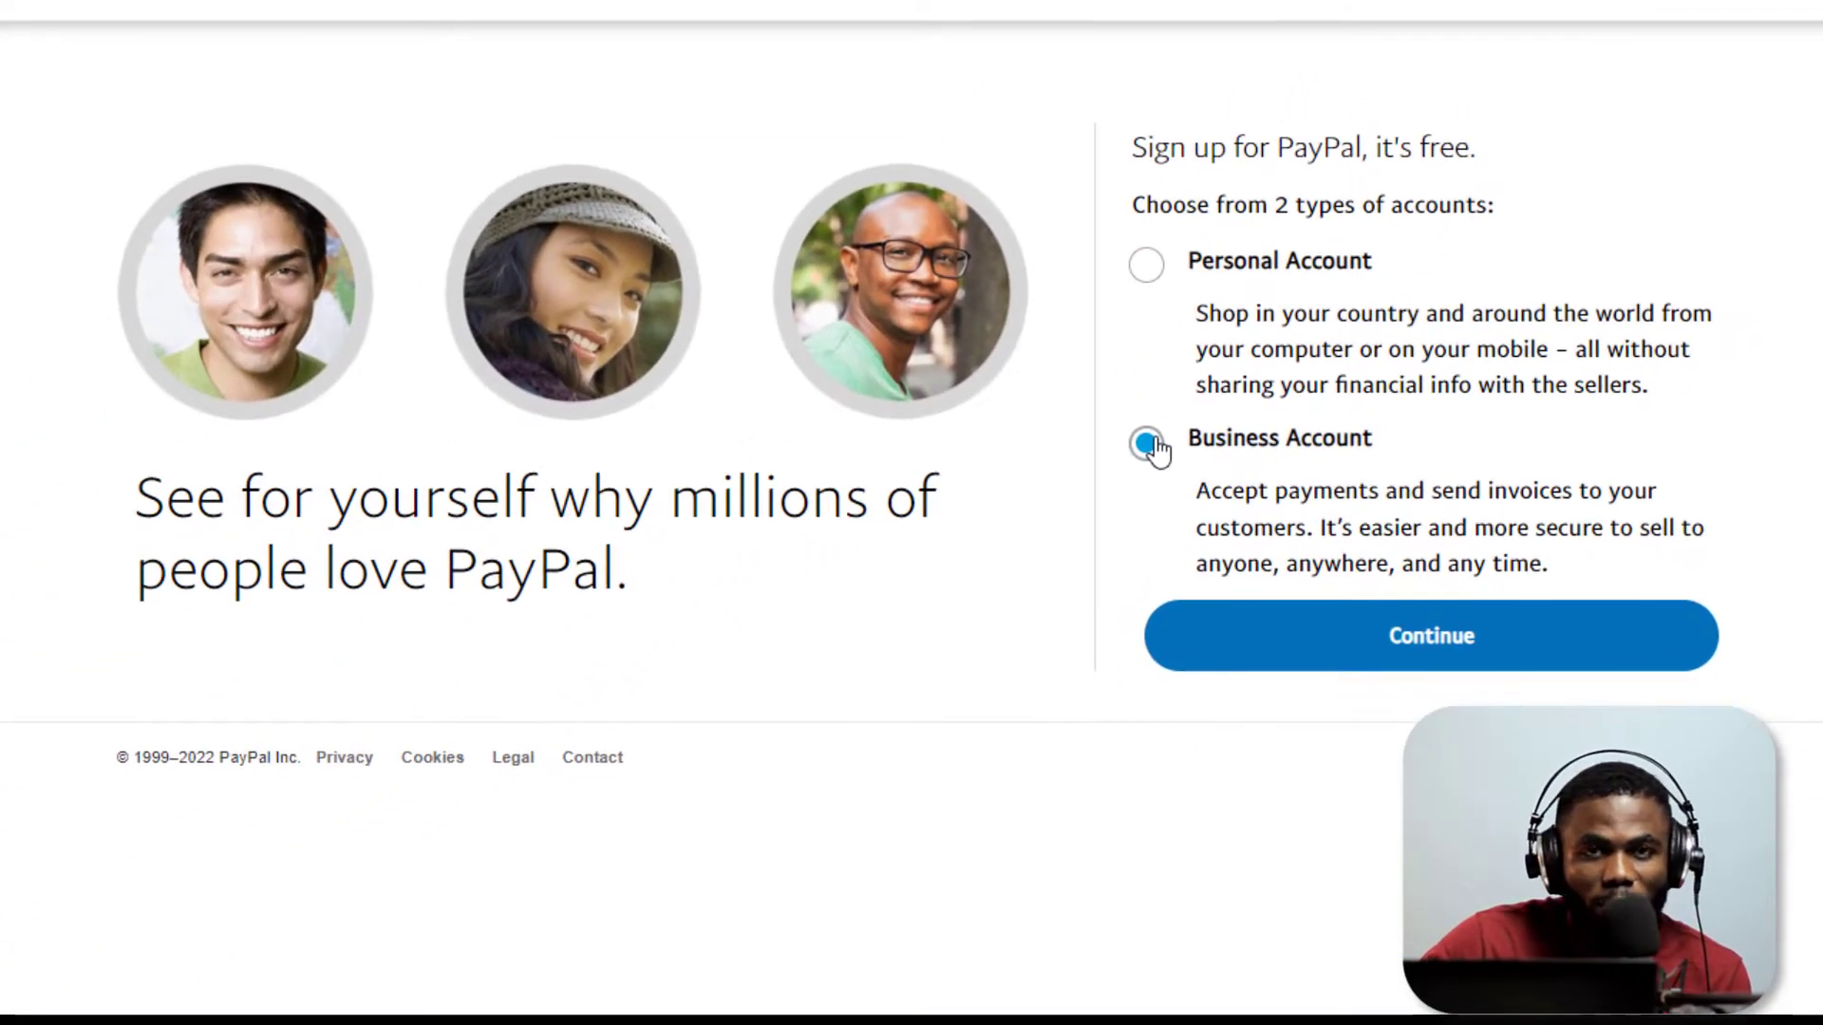
pyautogui.click(1373, 653)
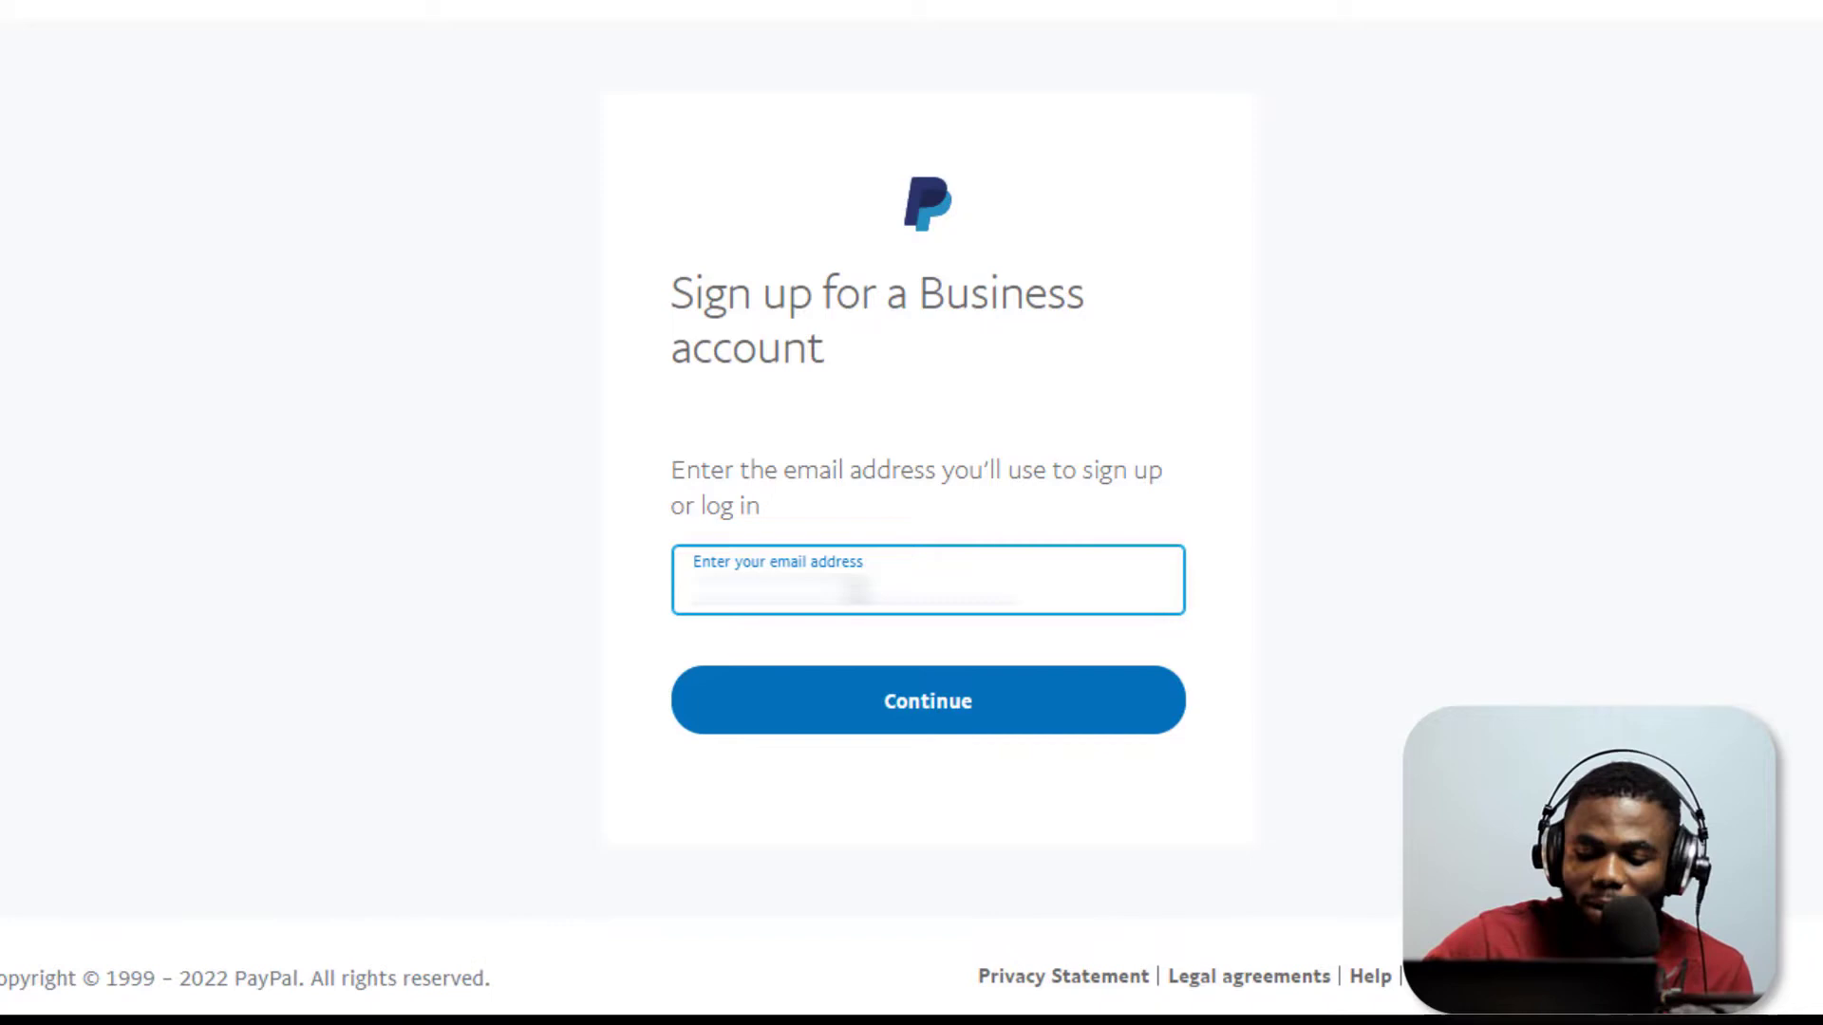
pyautogui.write('[blurred email][blurred email]')
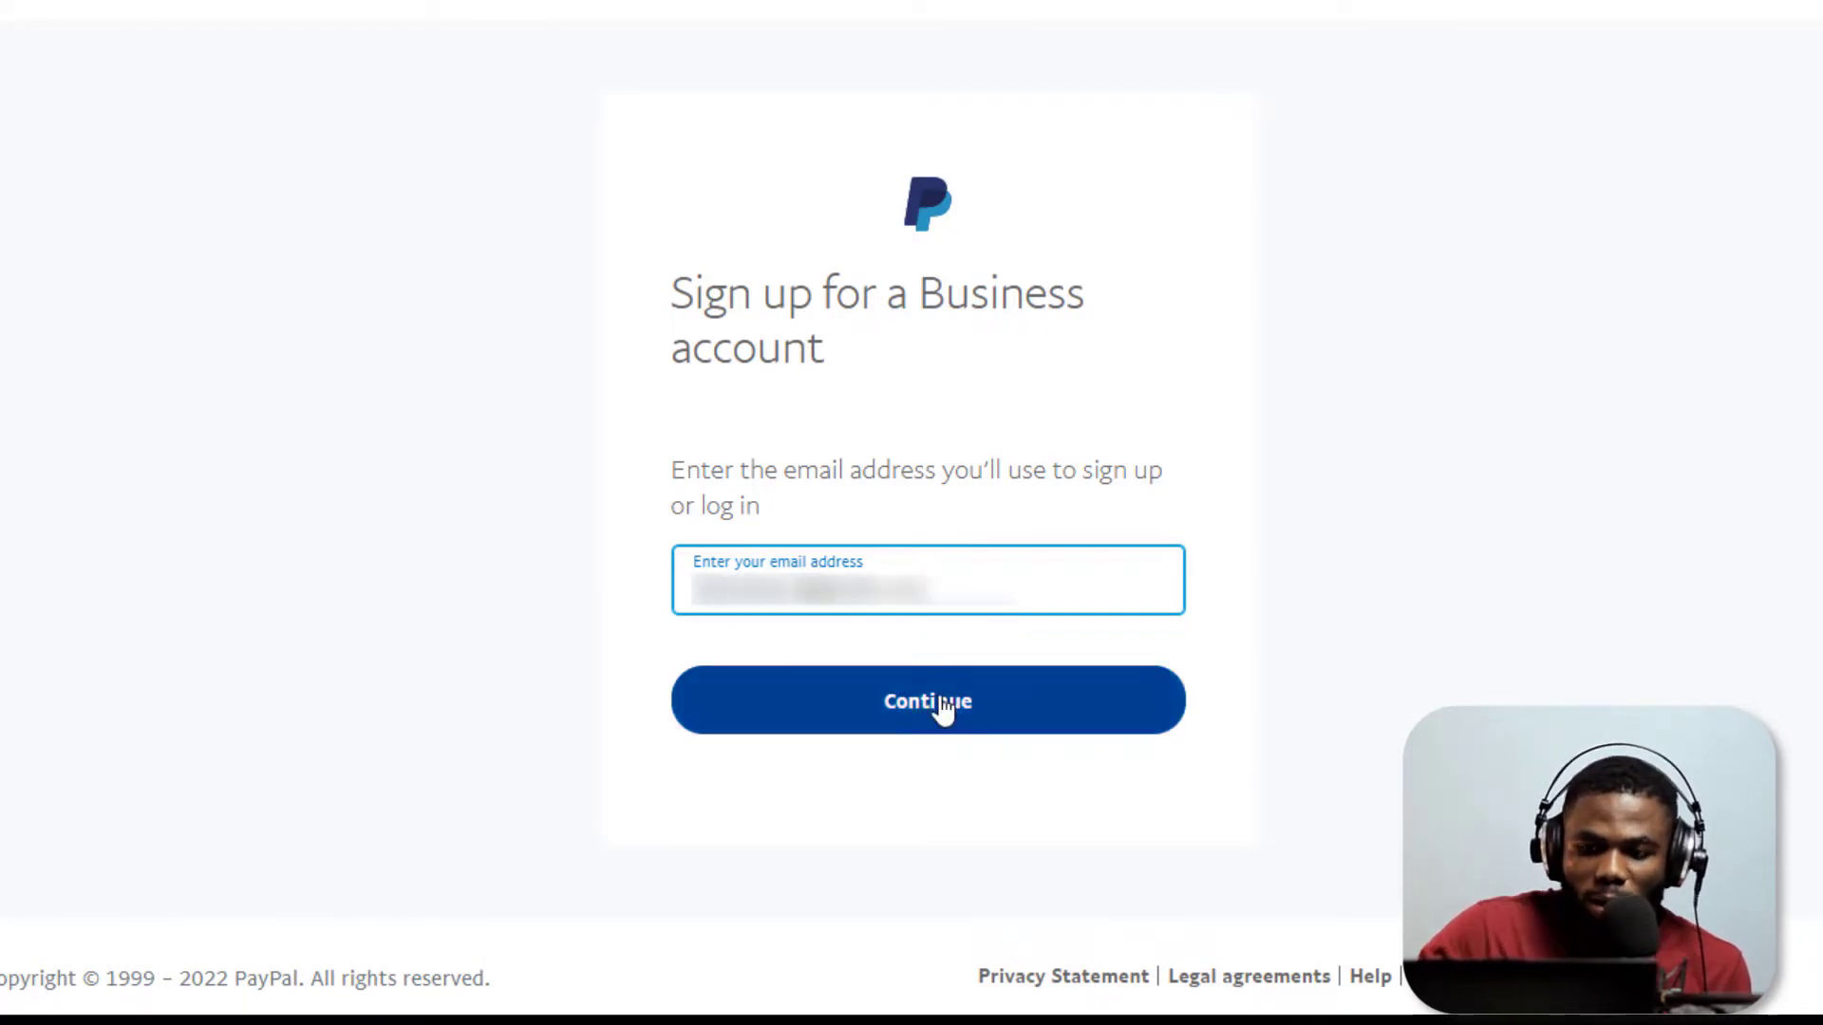
pyautogui.click(938, 705)
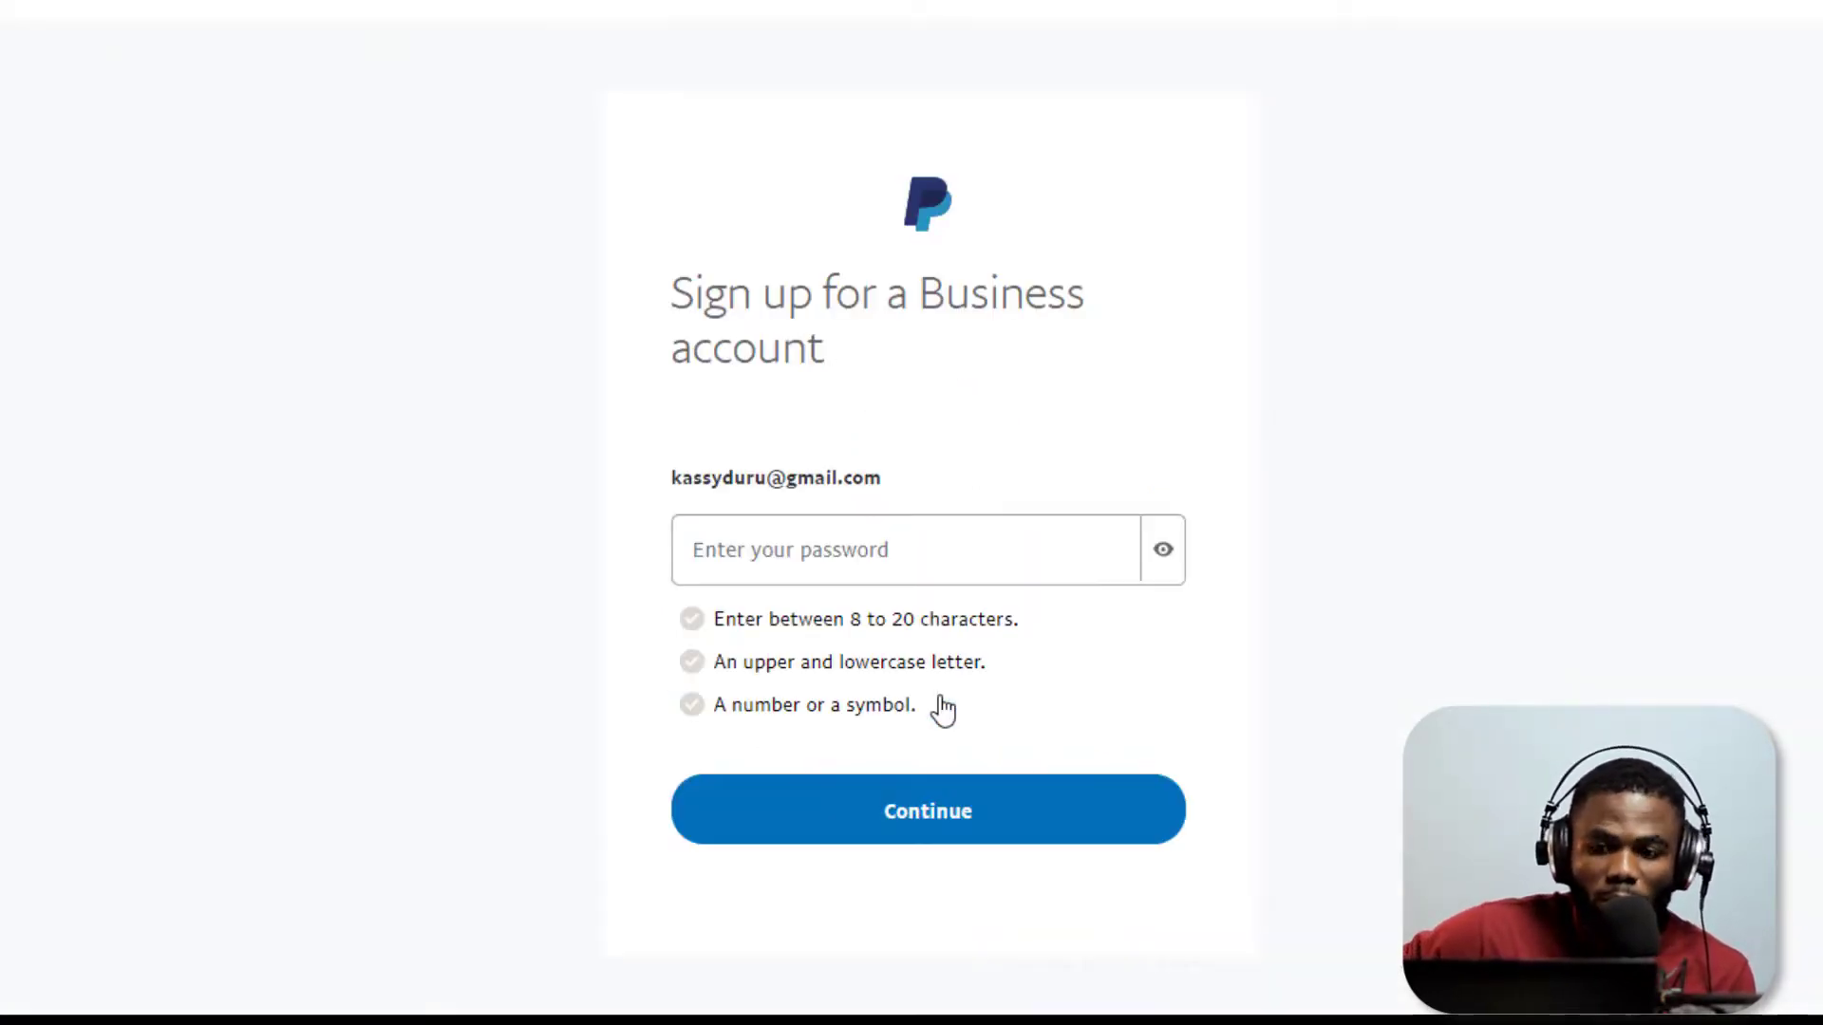
pyautogui.click(822, 545)
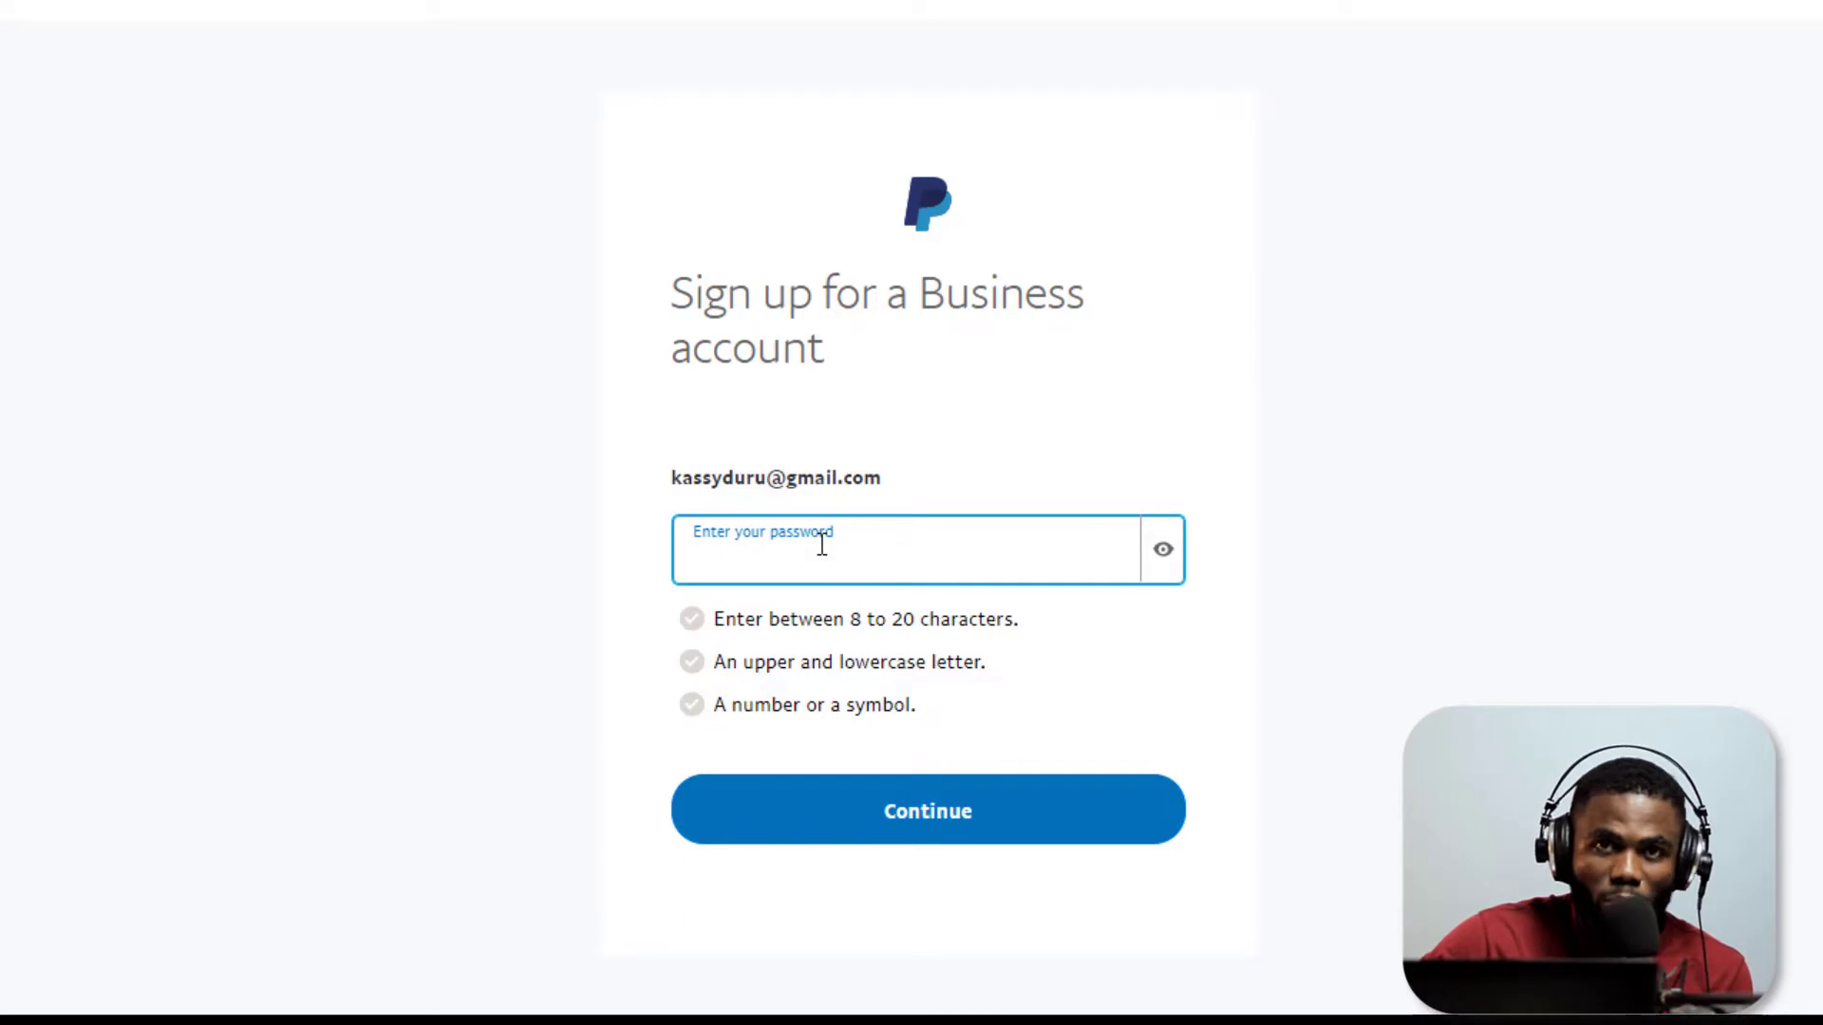
pyautogui.hotkey('ctrl', 'v')
pyautogui.click(1191, 661)
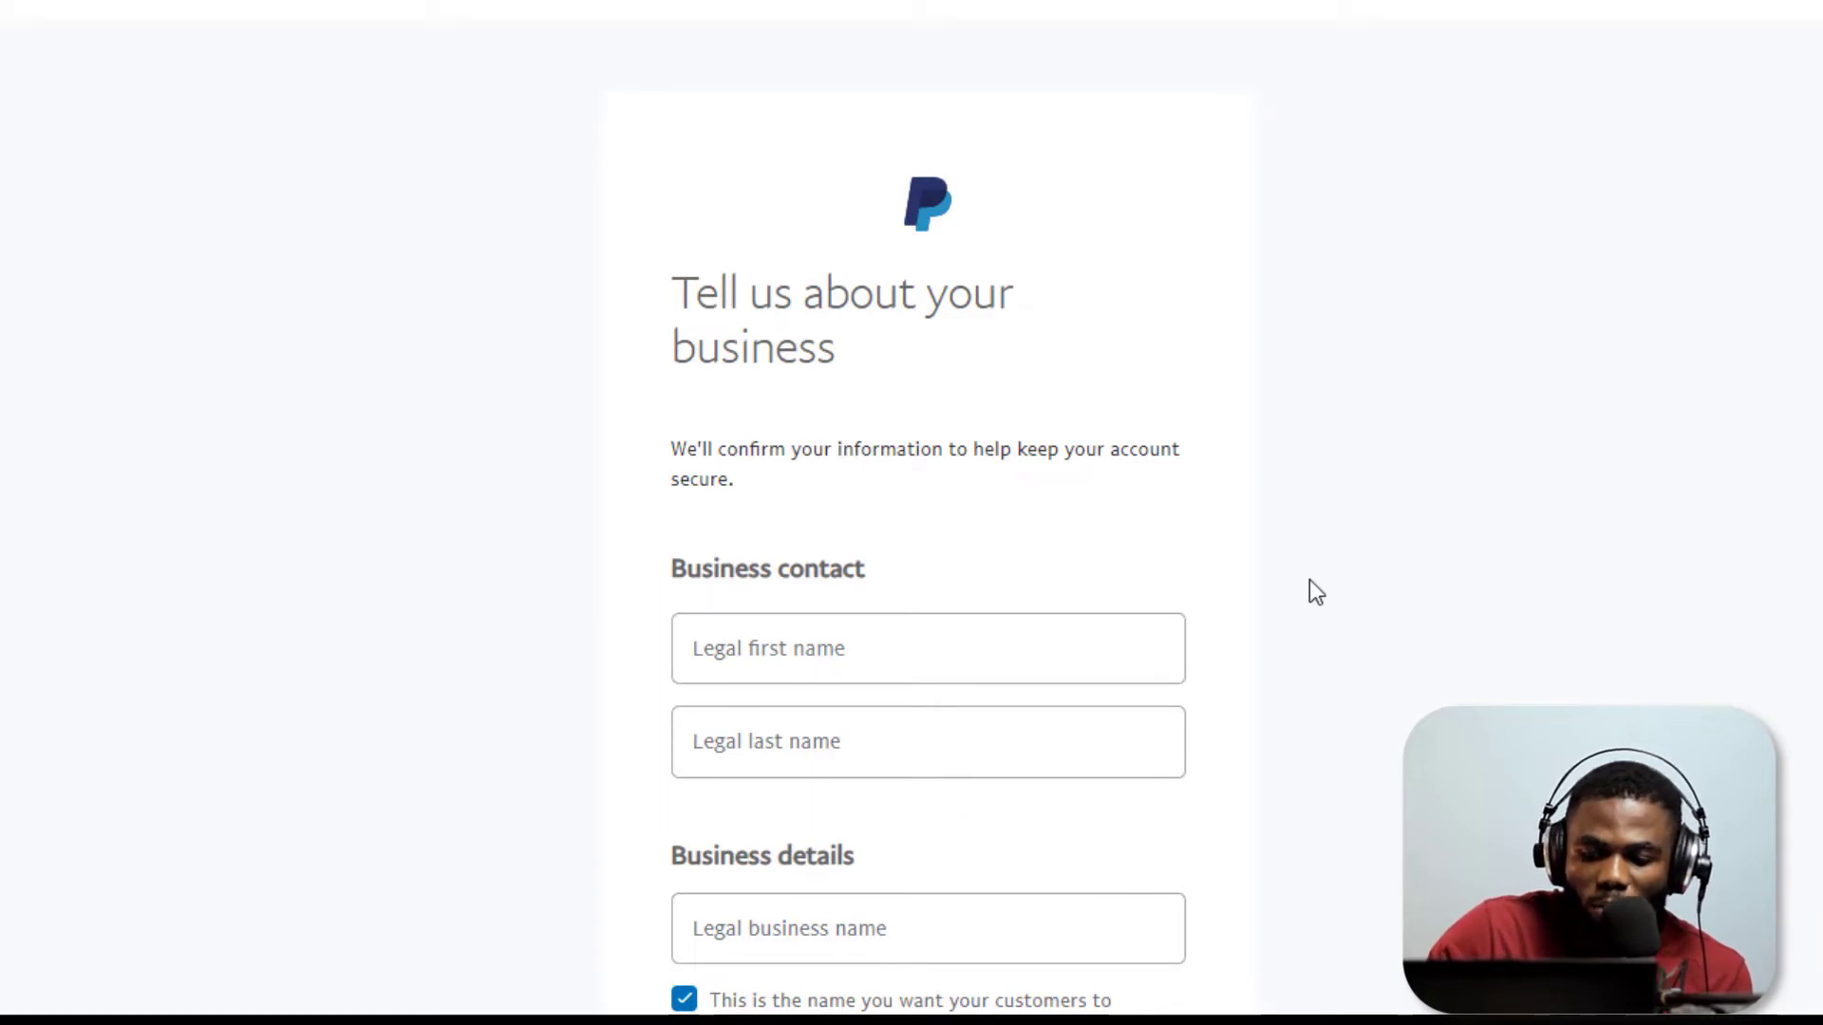
# Scroll through the empty business form, leaving Legal first name blank so it shows as required
pyautogui.scroll(-3, 1308, 579)
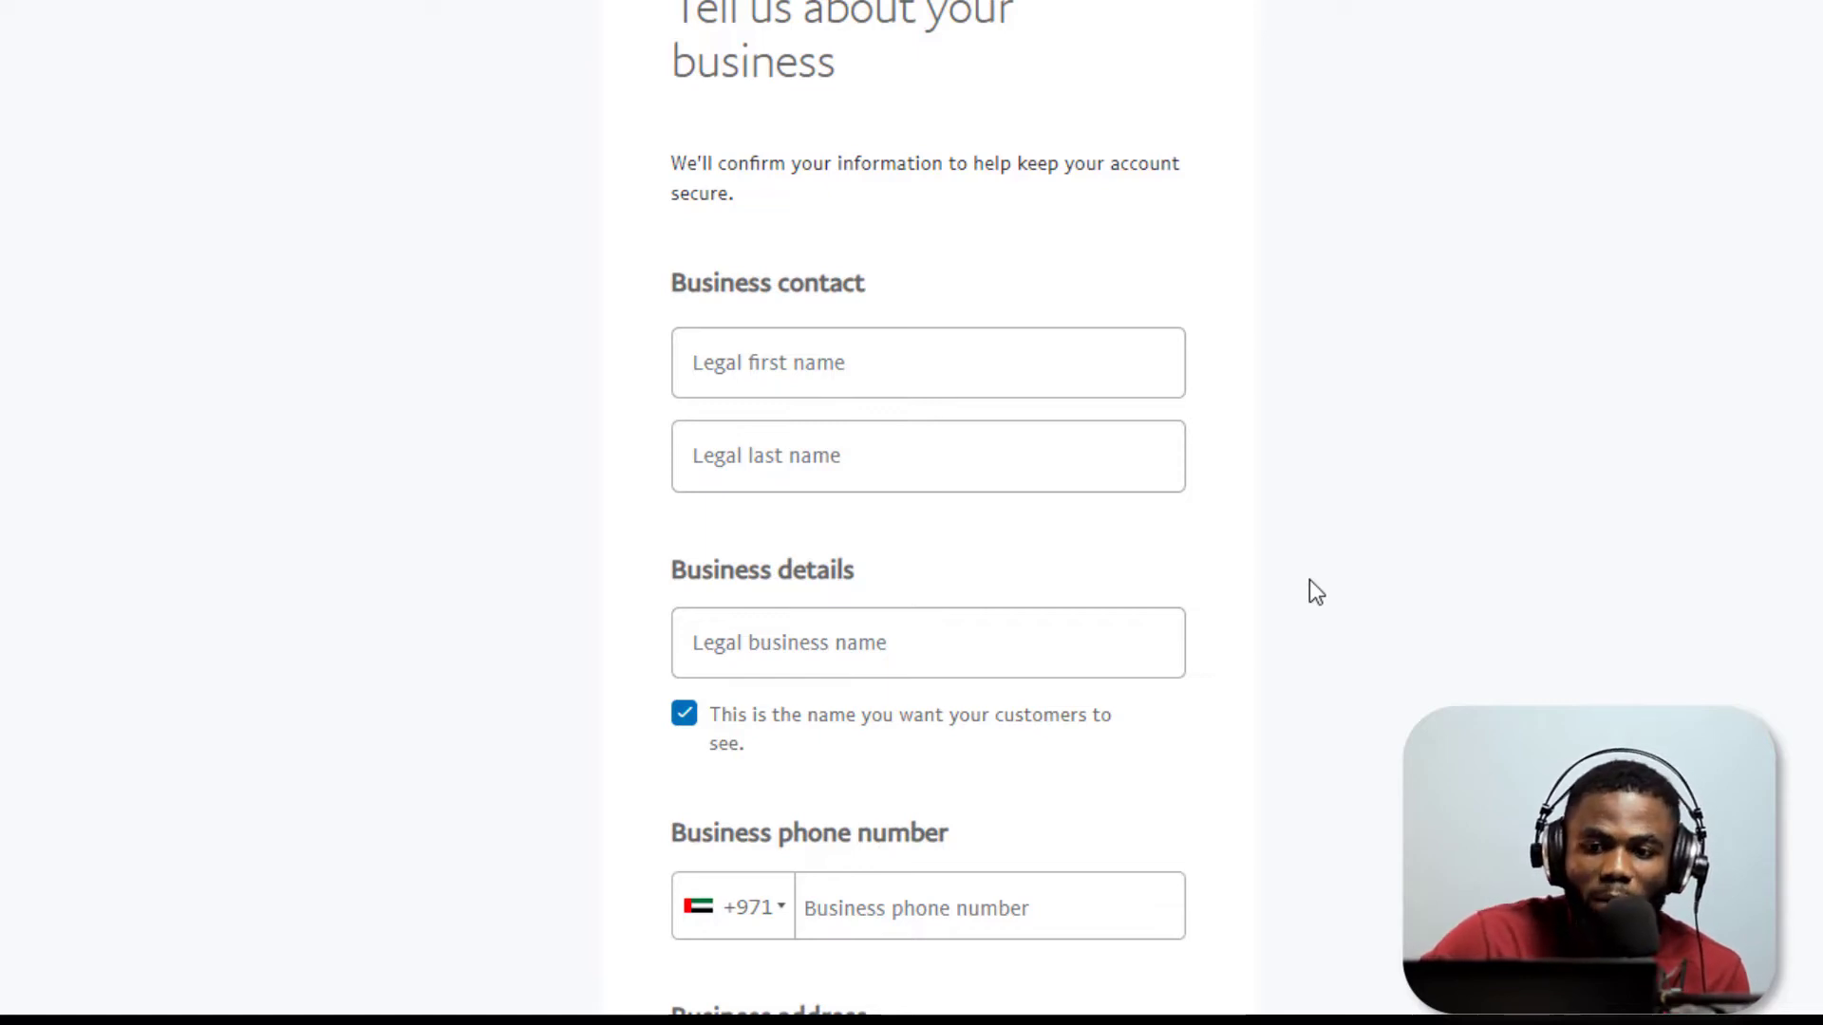
pyautogui.click(872, 349)
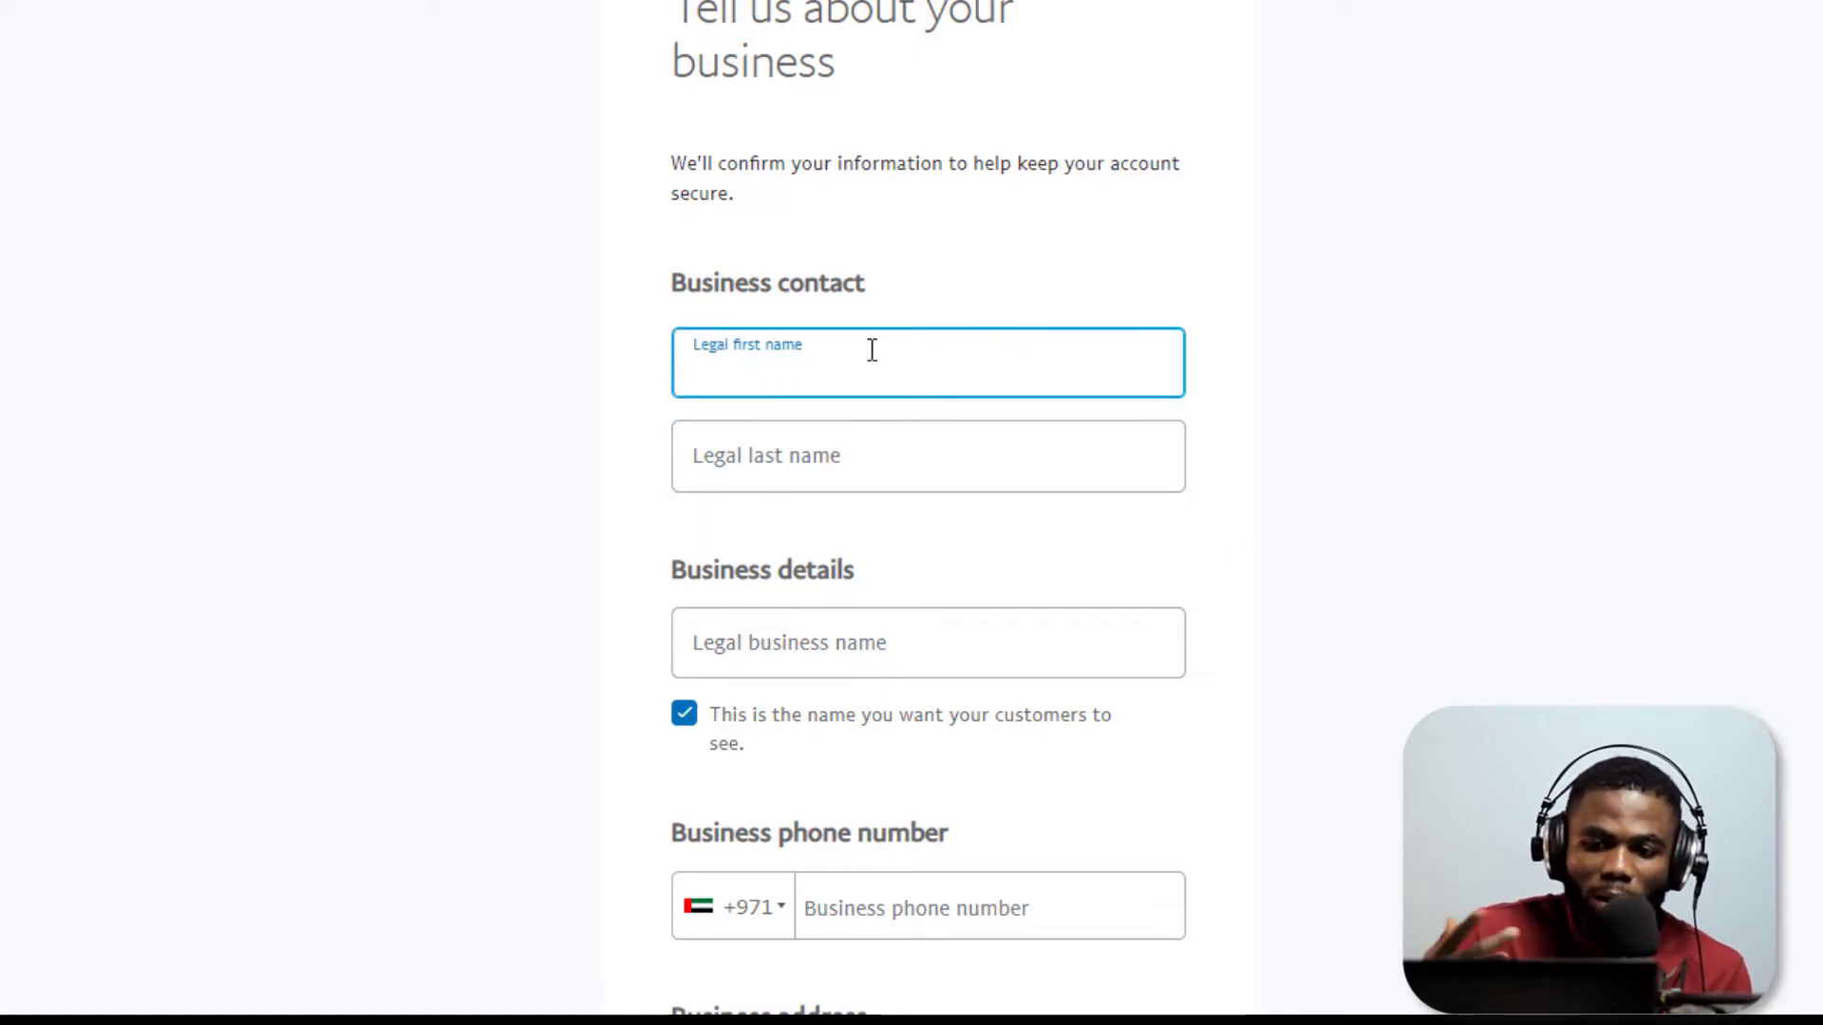
pyautogui.click(1369, 664)
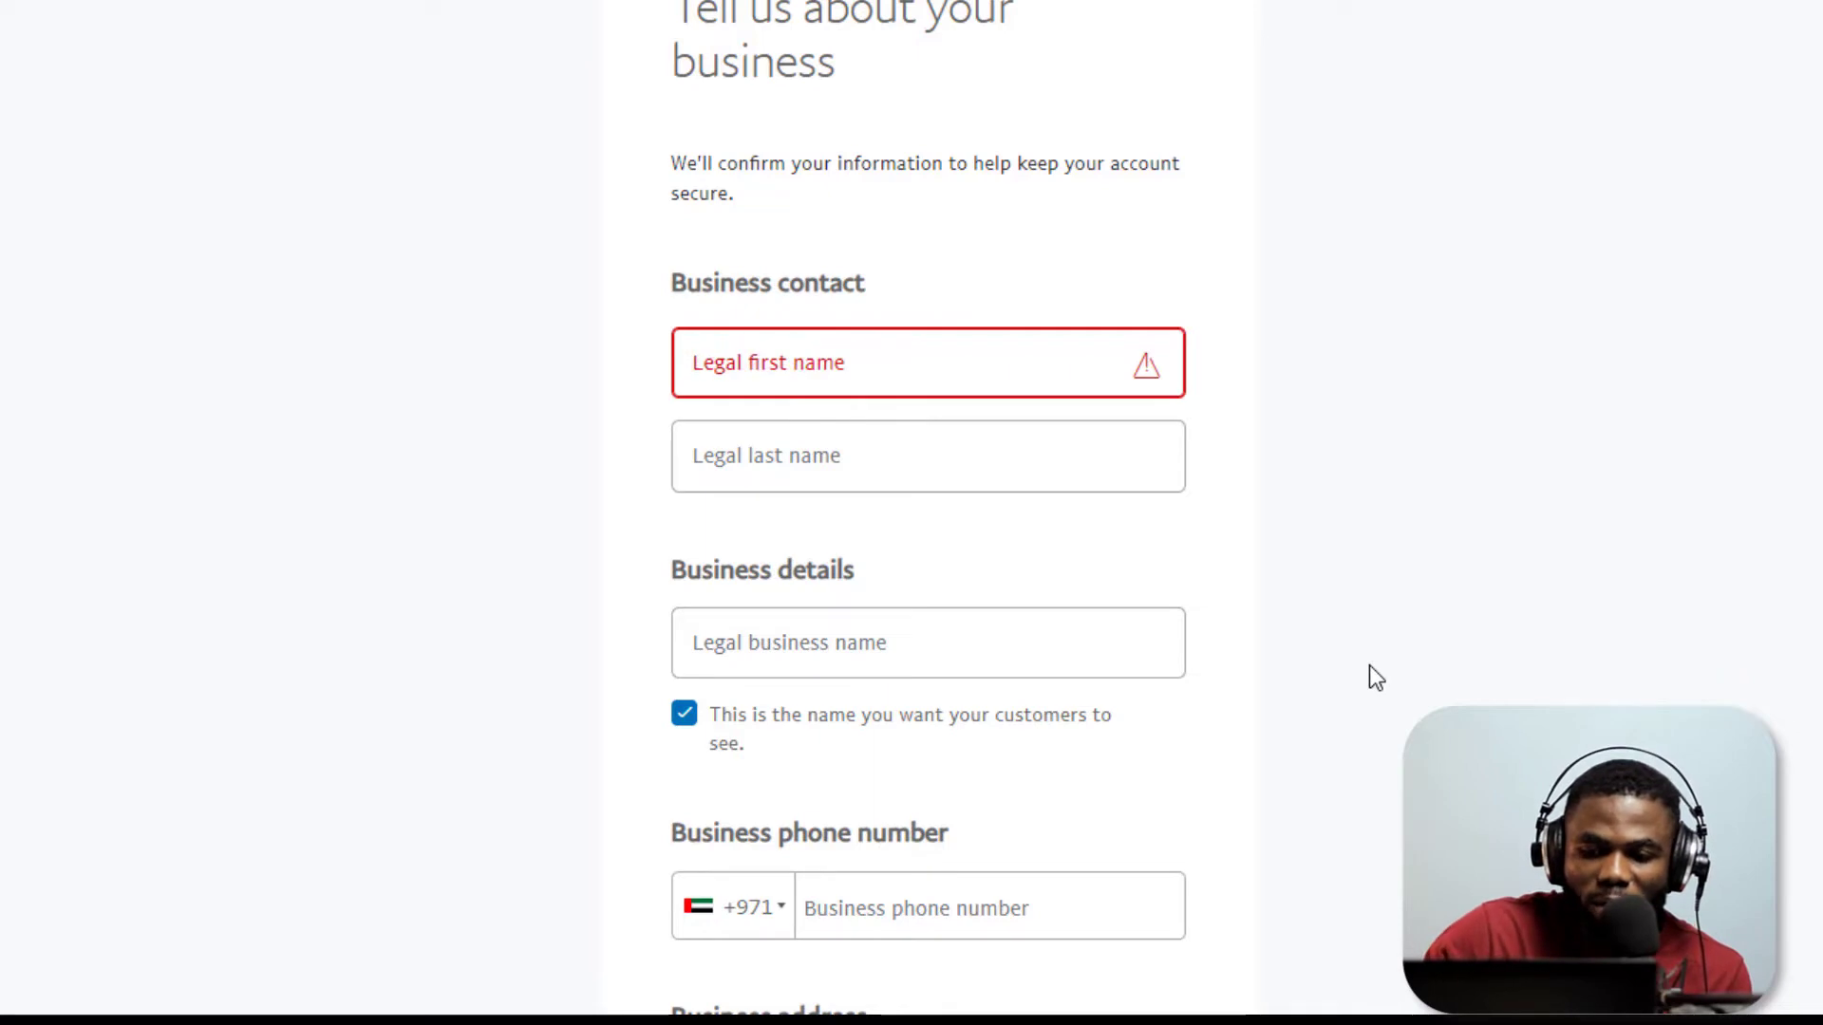
pyautogui.scroll(-1, 1369, 664)
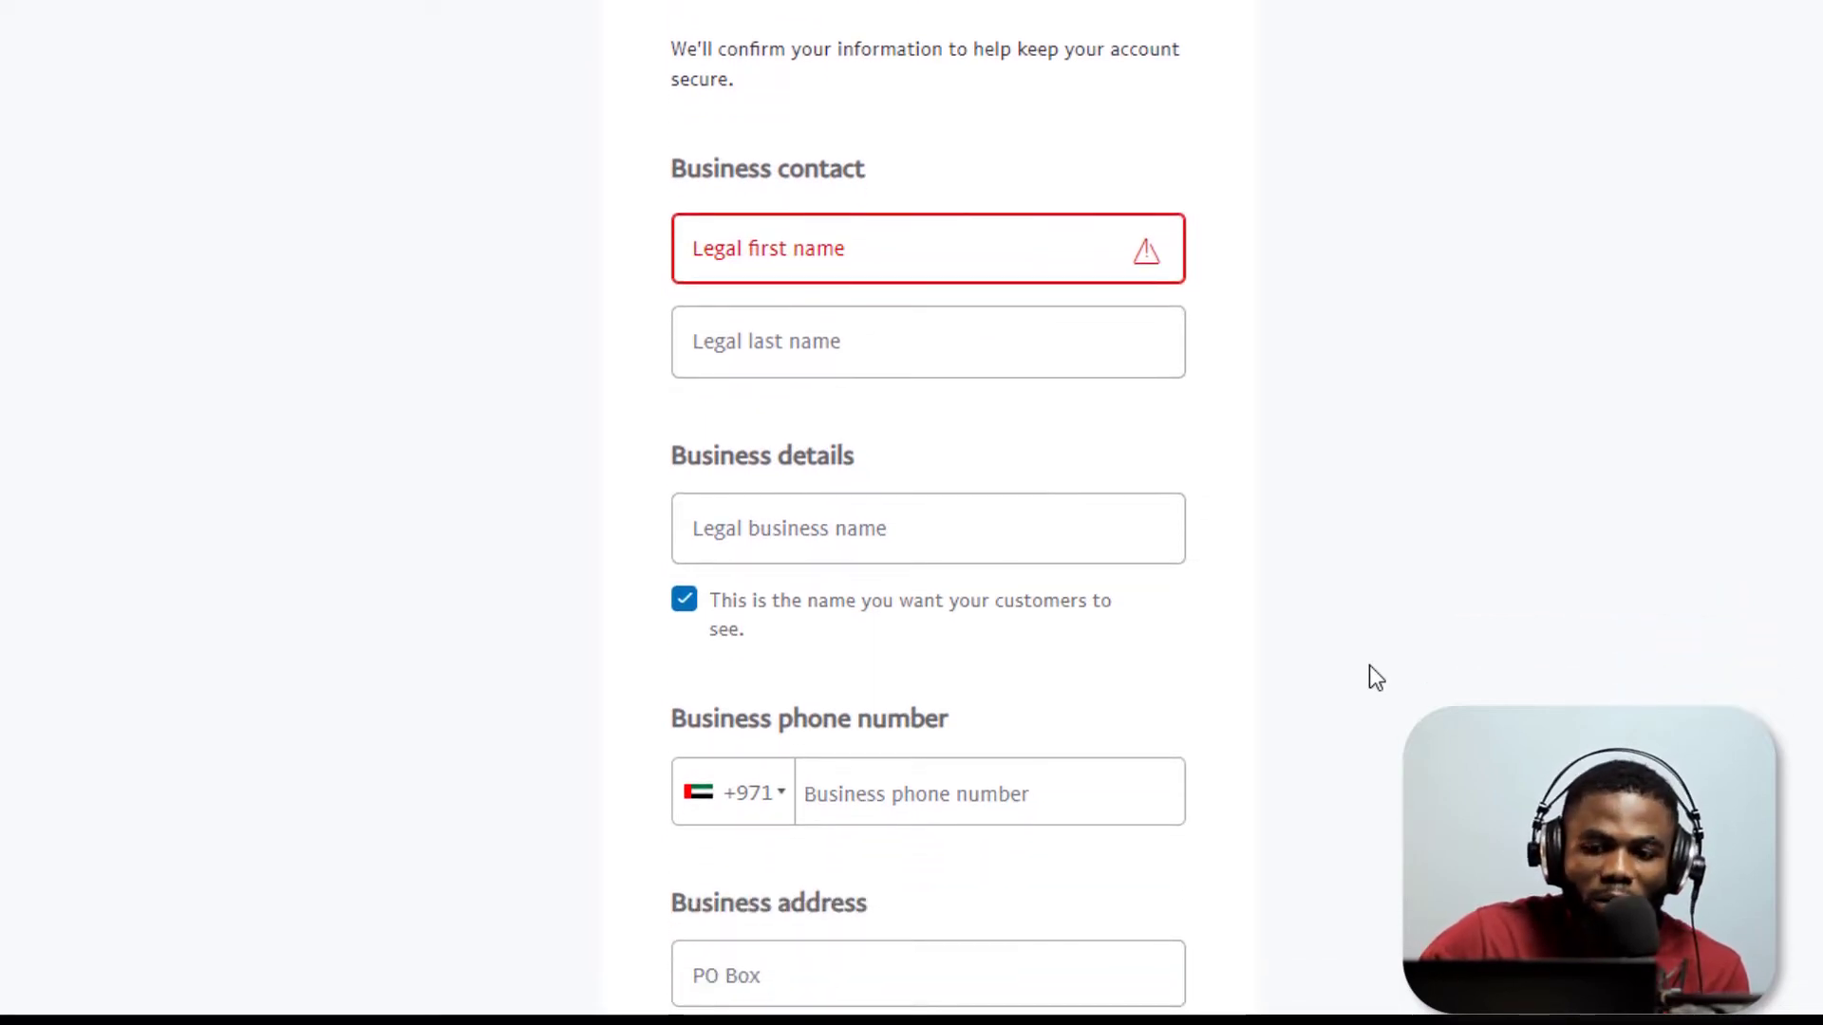
pyautogui.scroll(-1, 1369, 665)
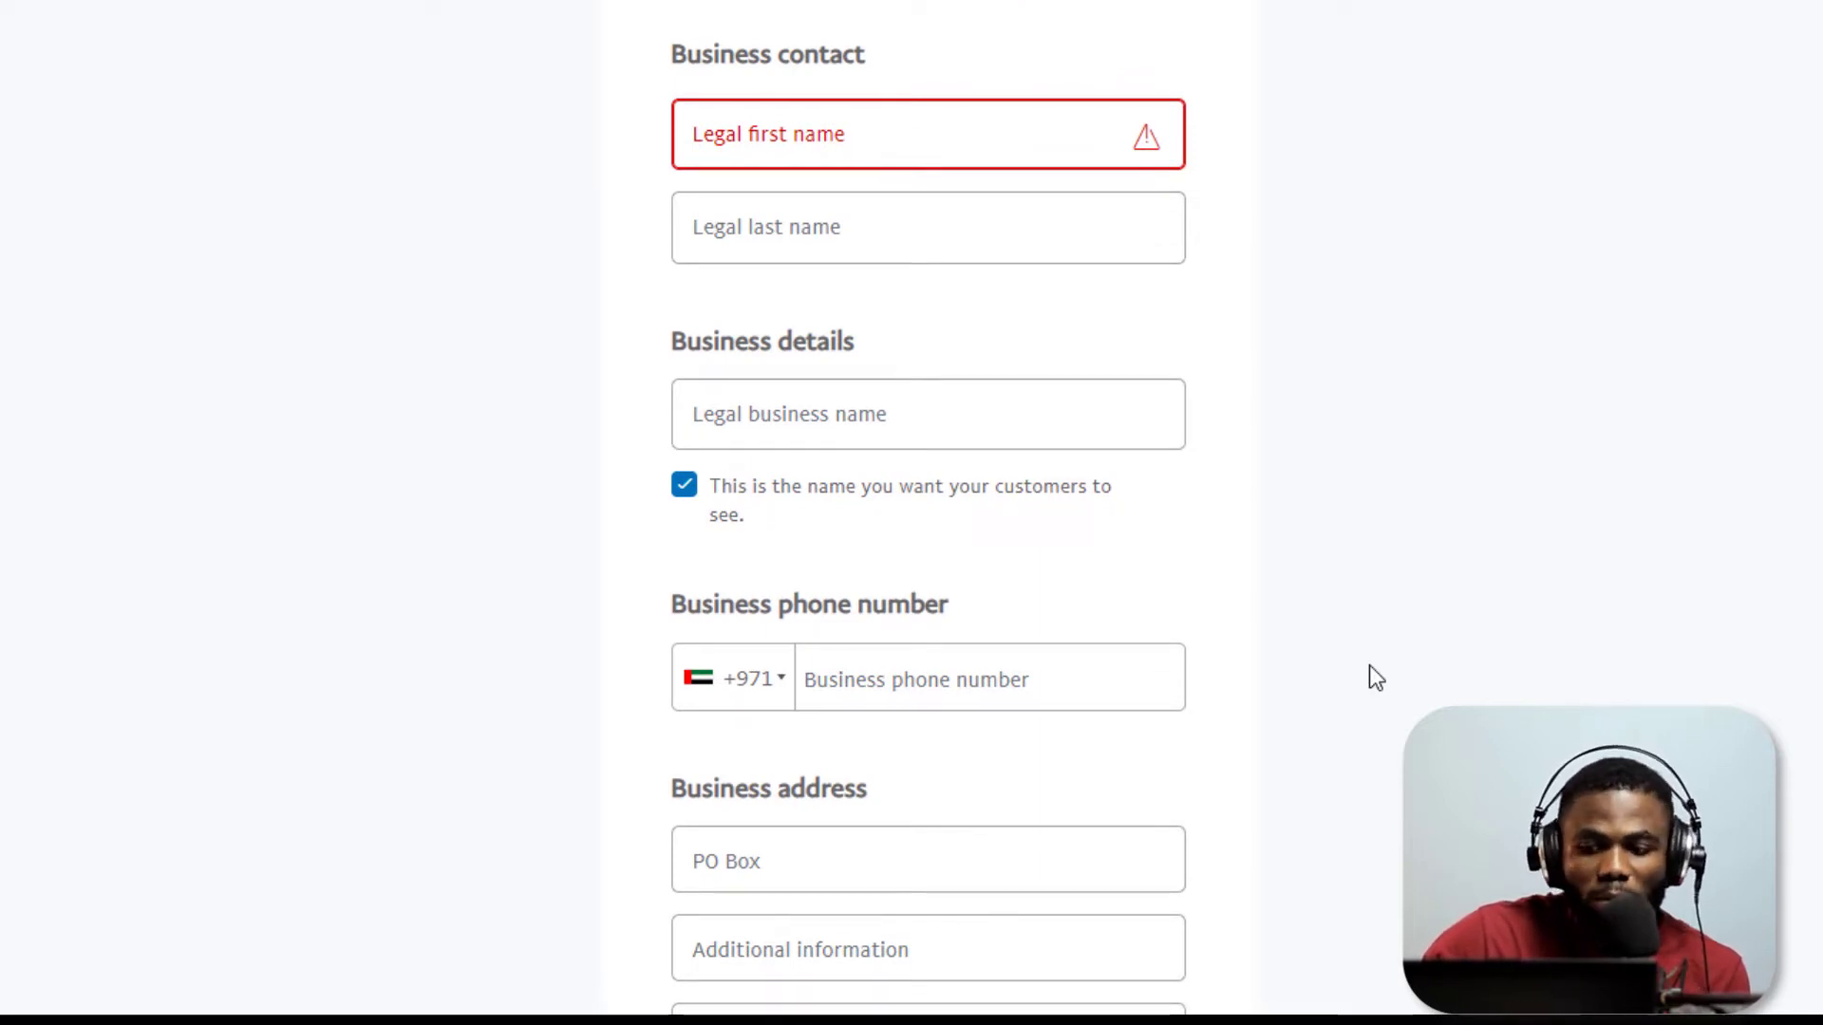
pyautogui.scroll(-2, 1376, 678)
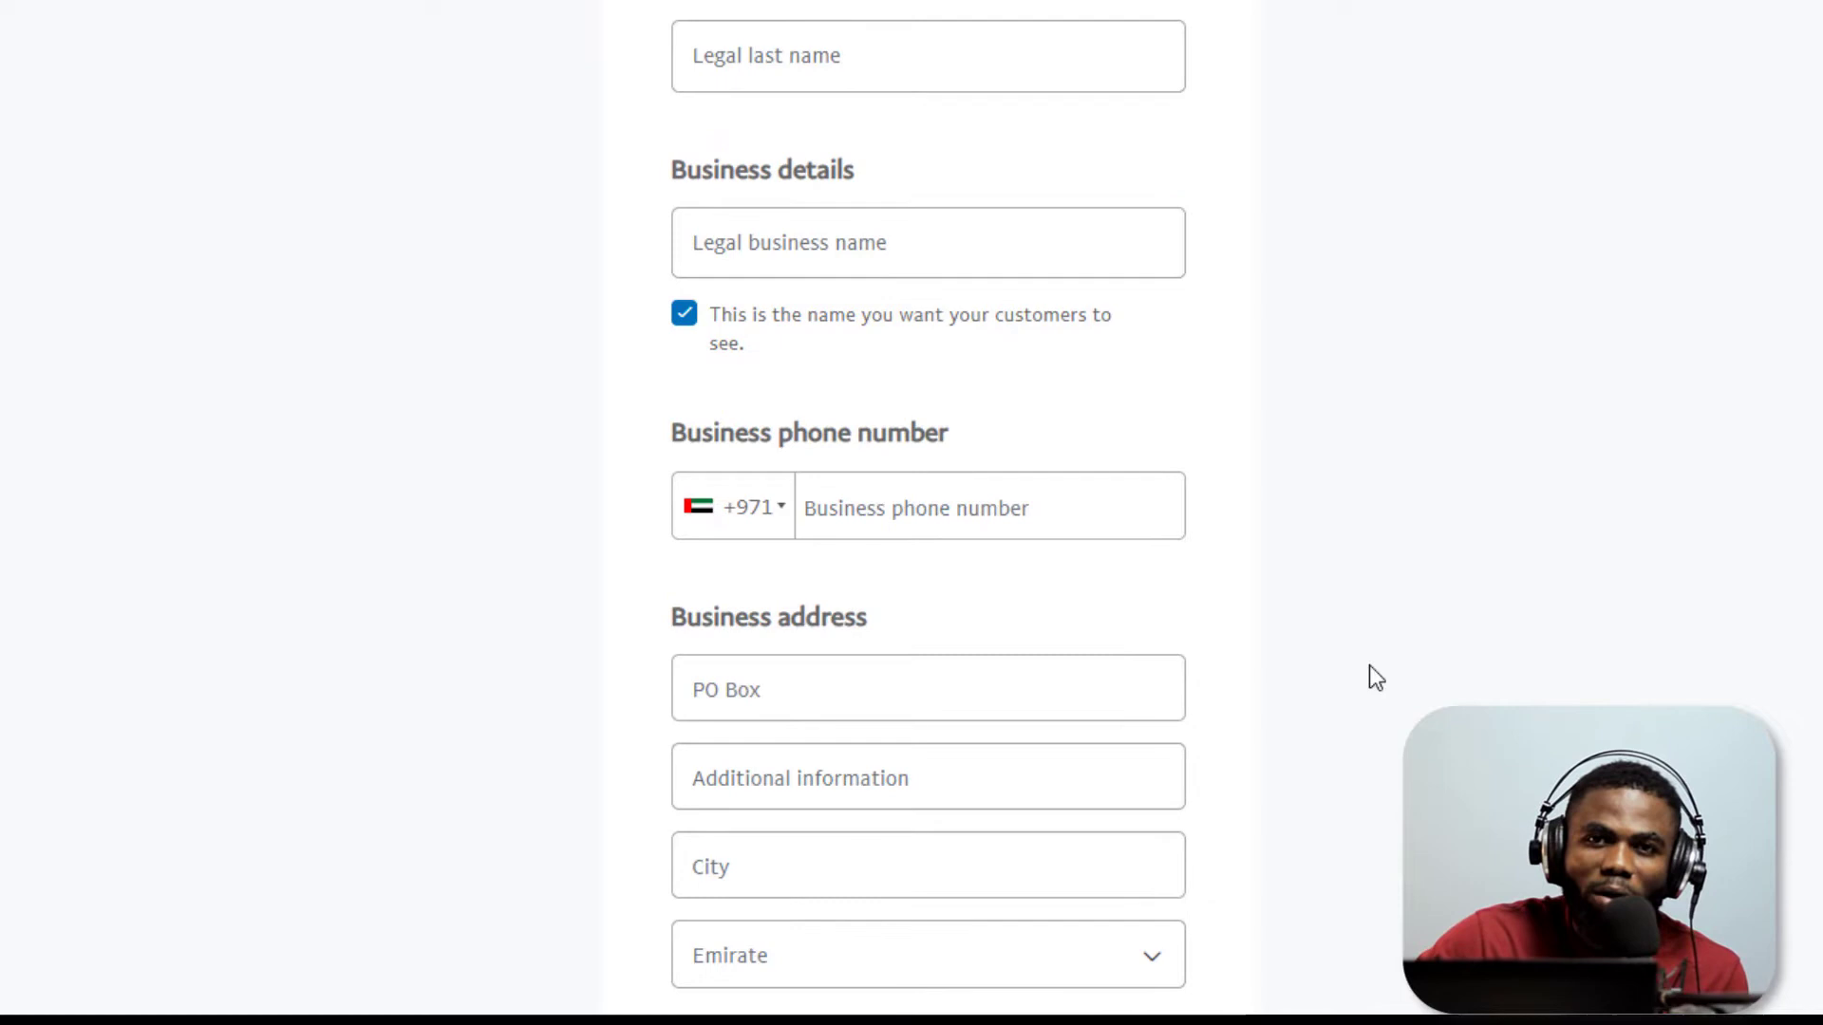
pyautogui.scroll(-1, 750, 387)
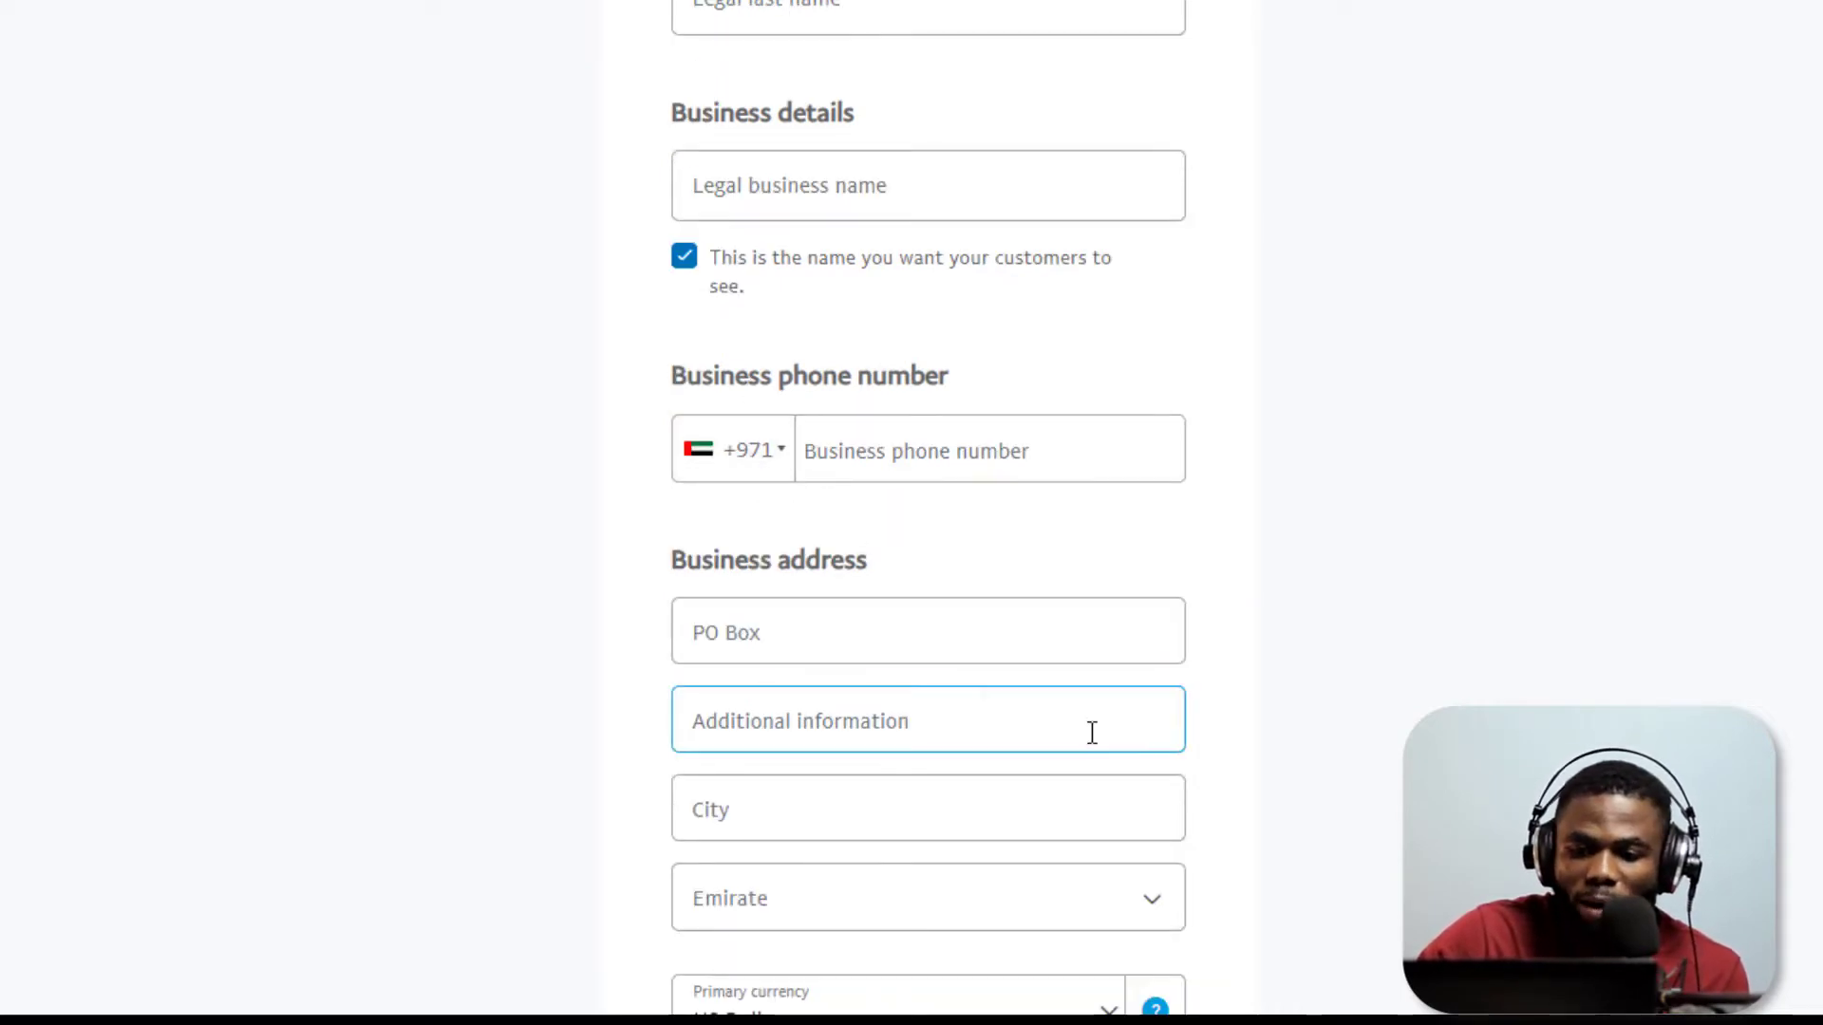
pyautogui.scroll(-6, 1308, 826)
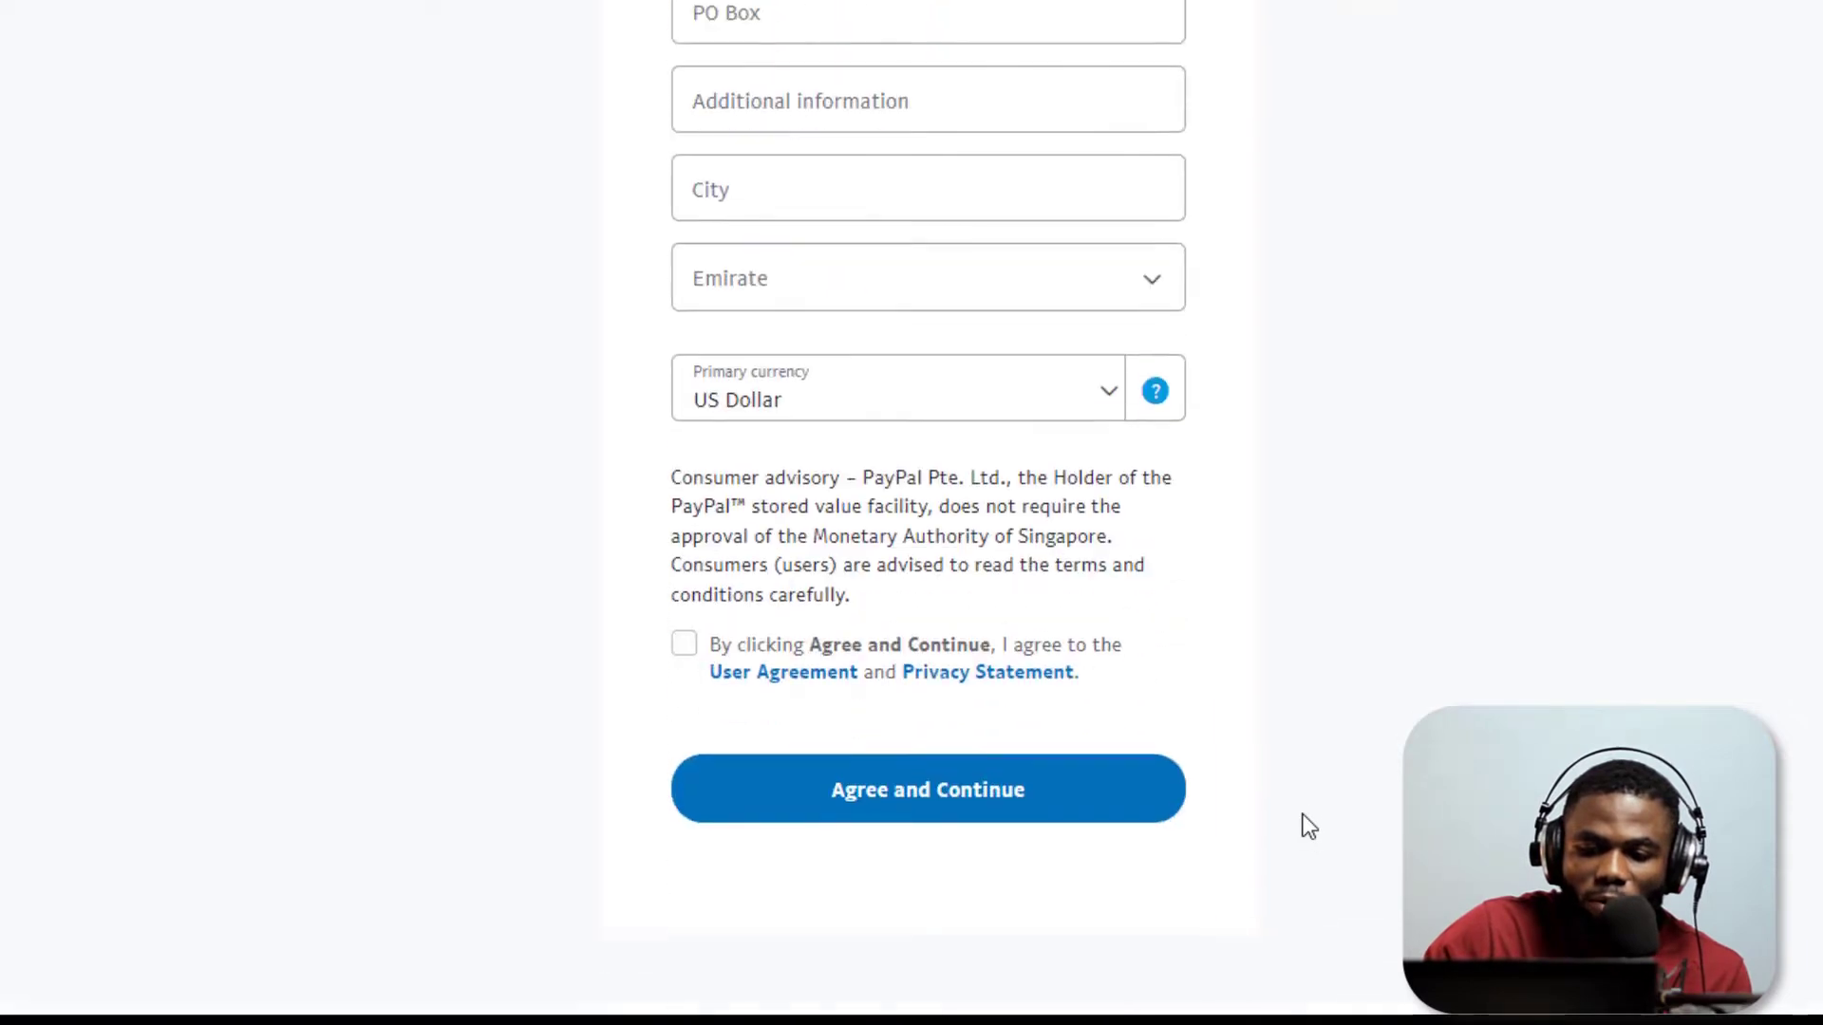
pyautogui.scroll(12, 1308, 826)
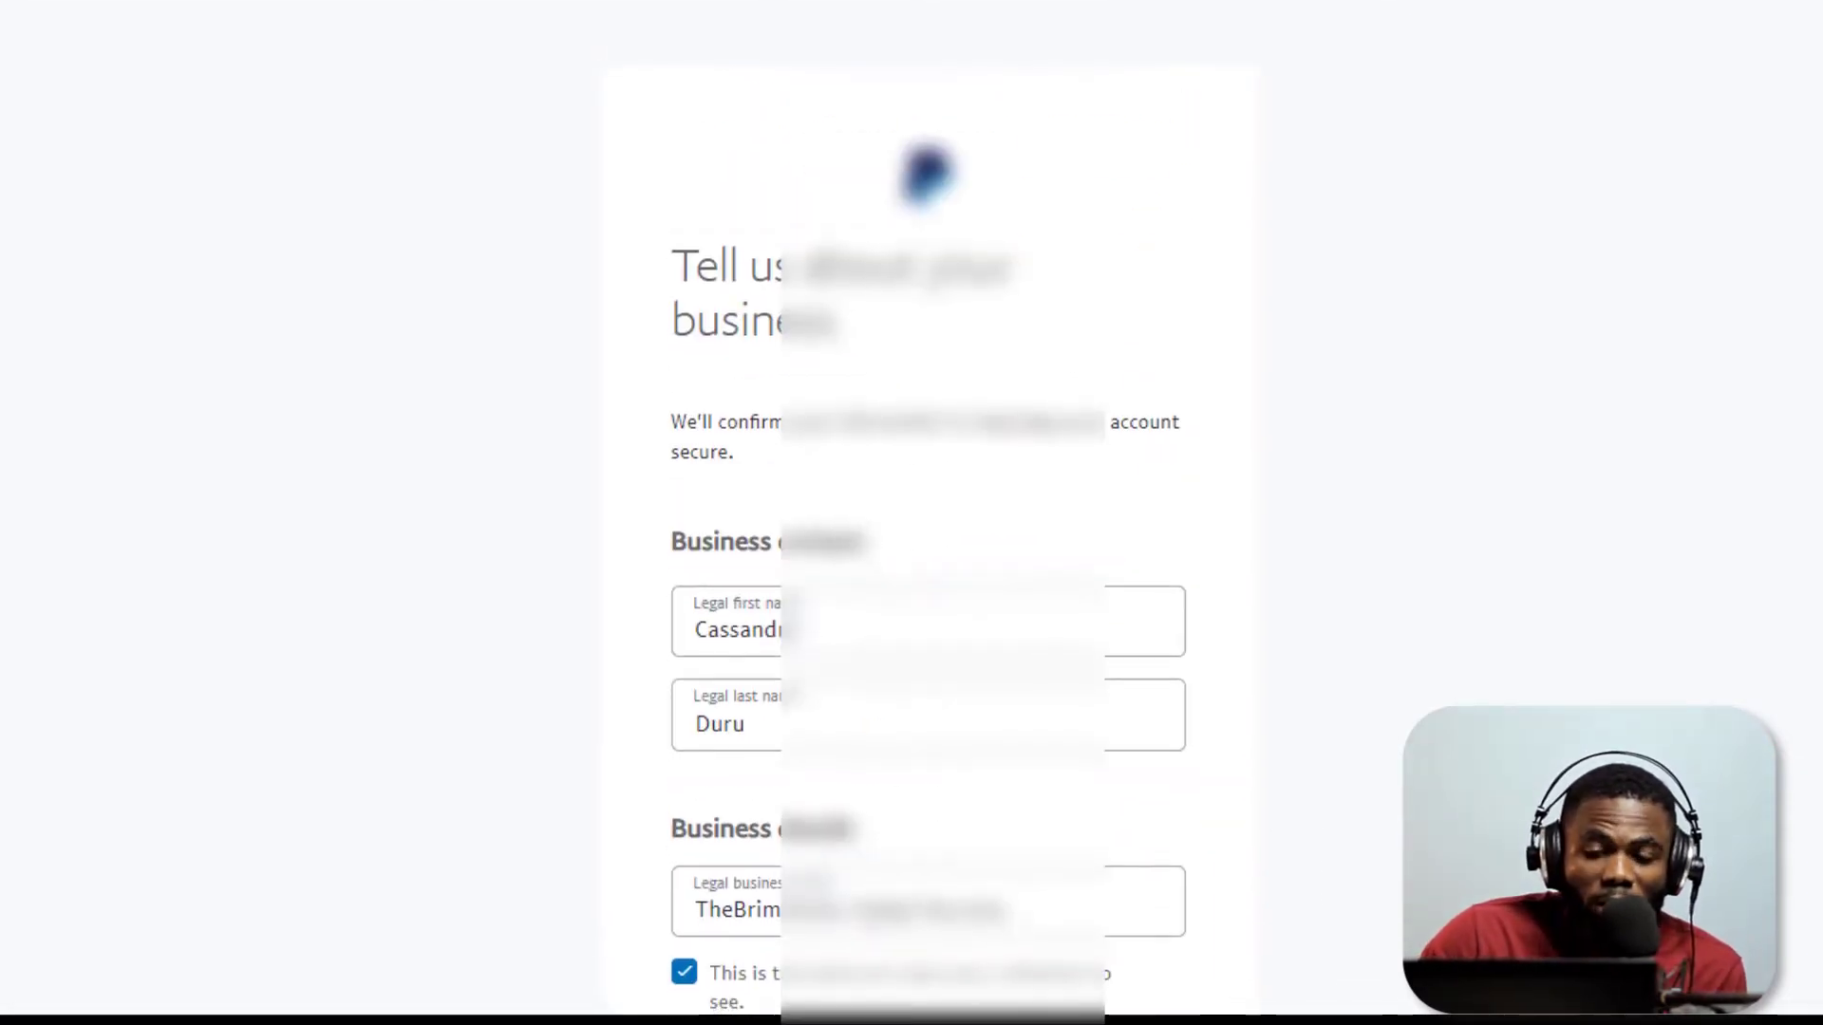
# Keep Nigeria as the phone country code in the business address section
pyautogui.scroll(-2, 928, 540)
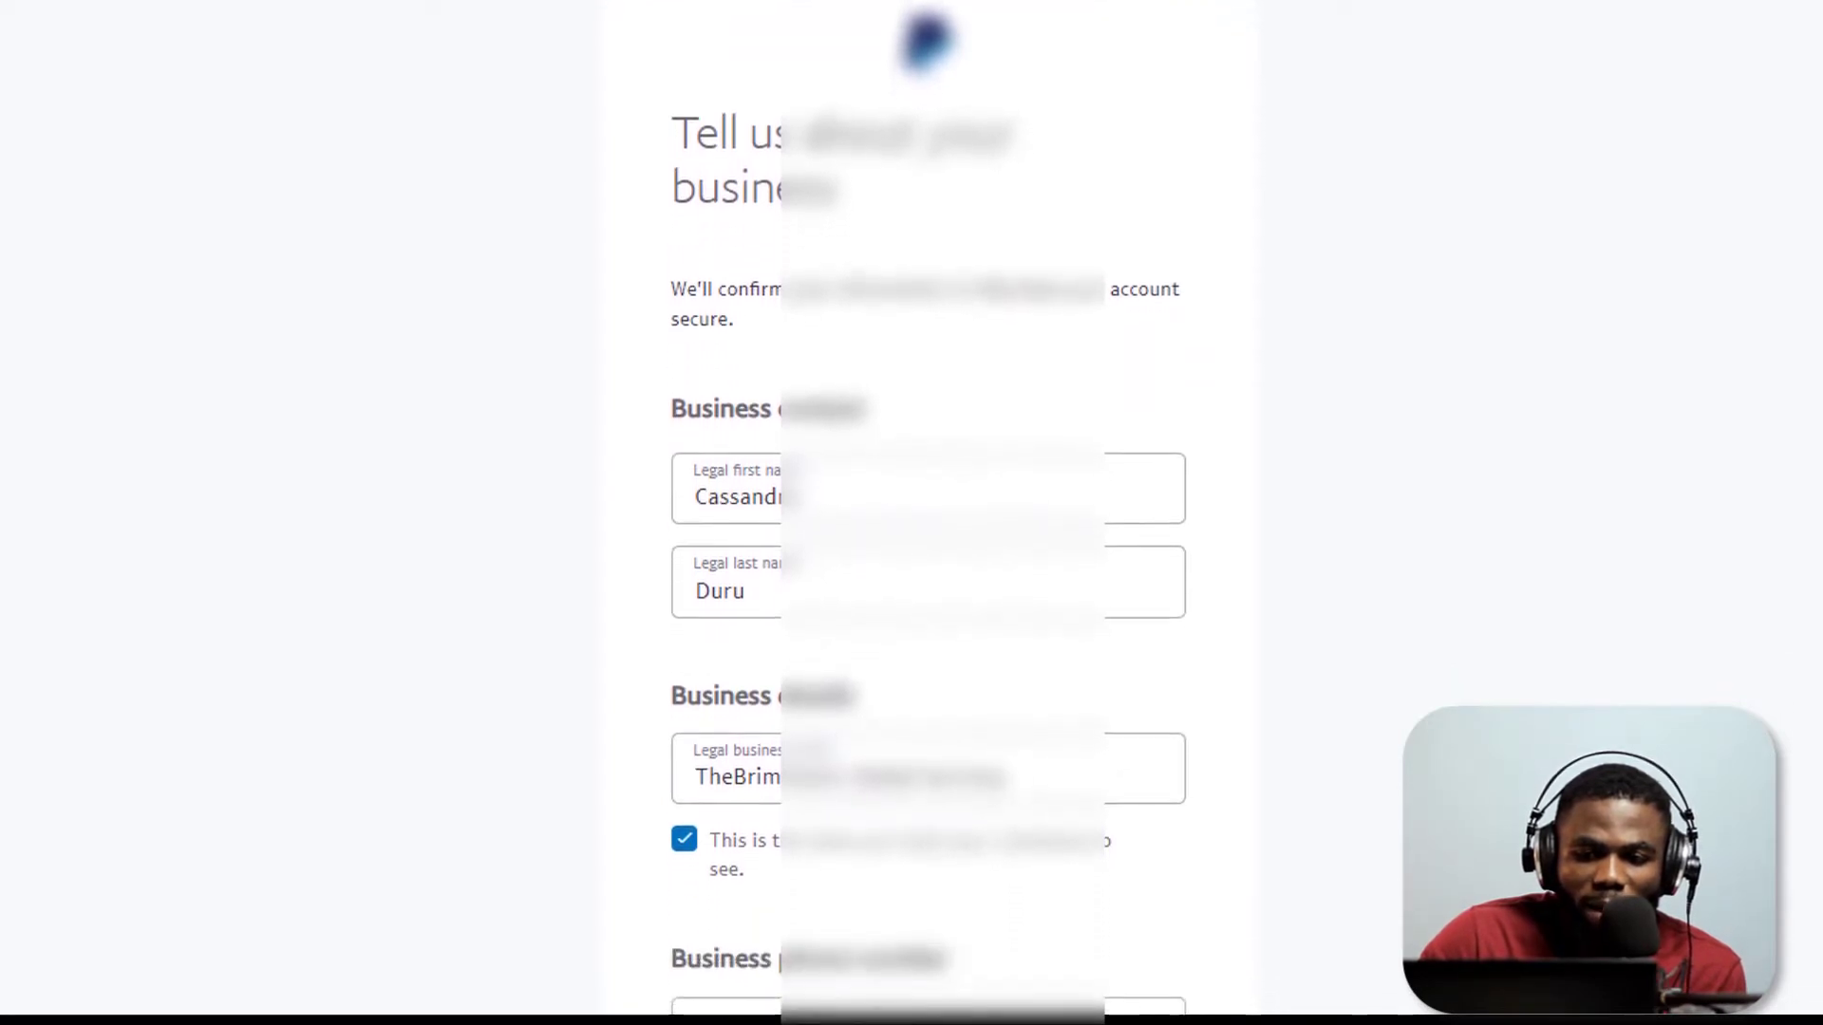
pyautogui.scroll(-2, 928, 539)
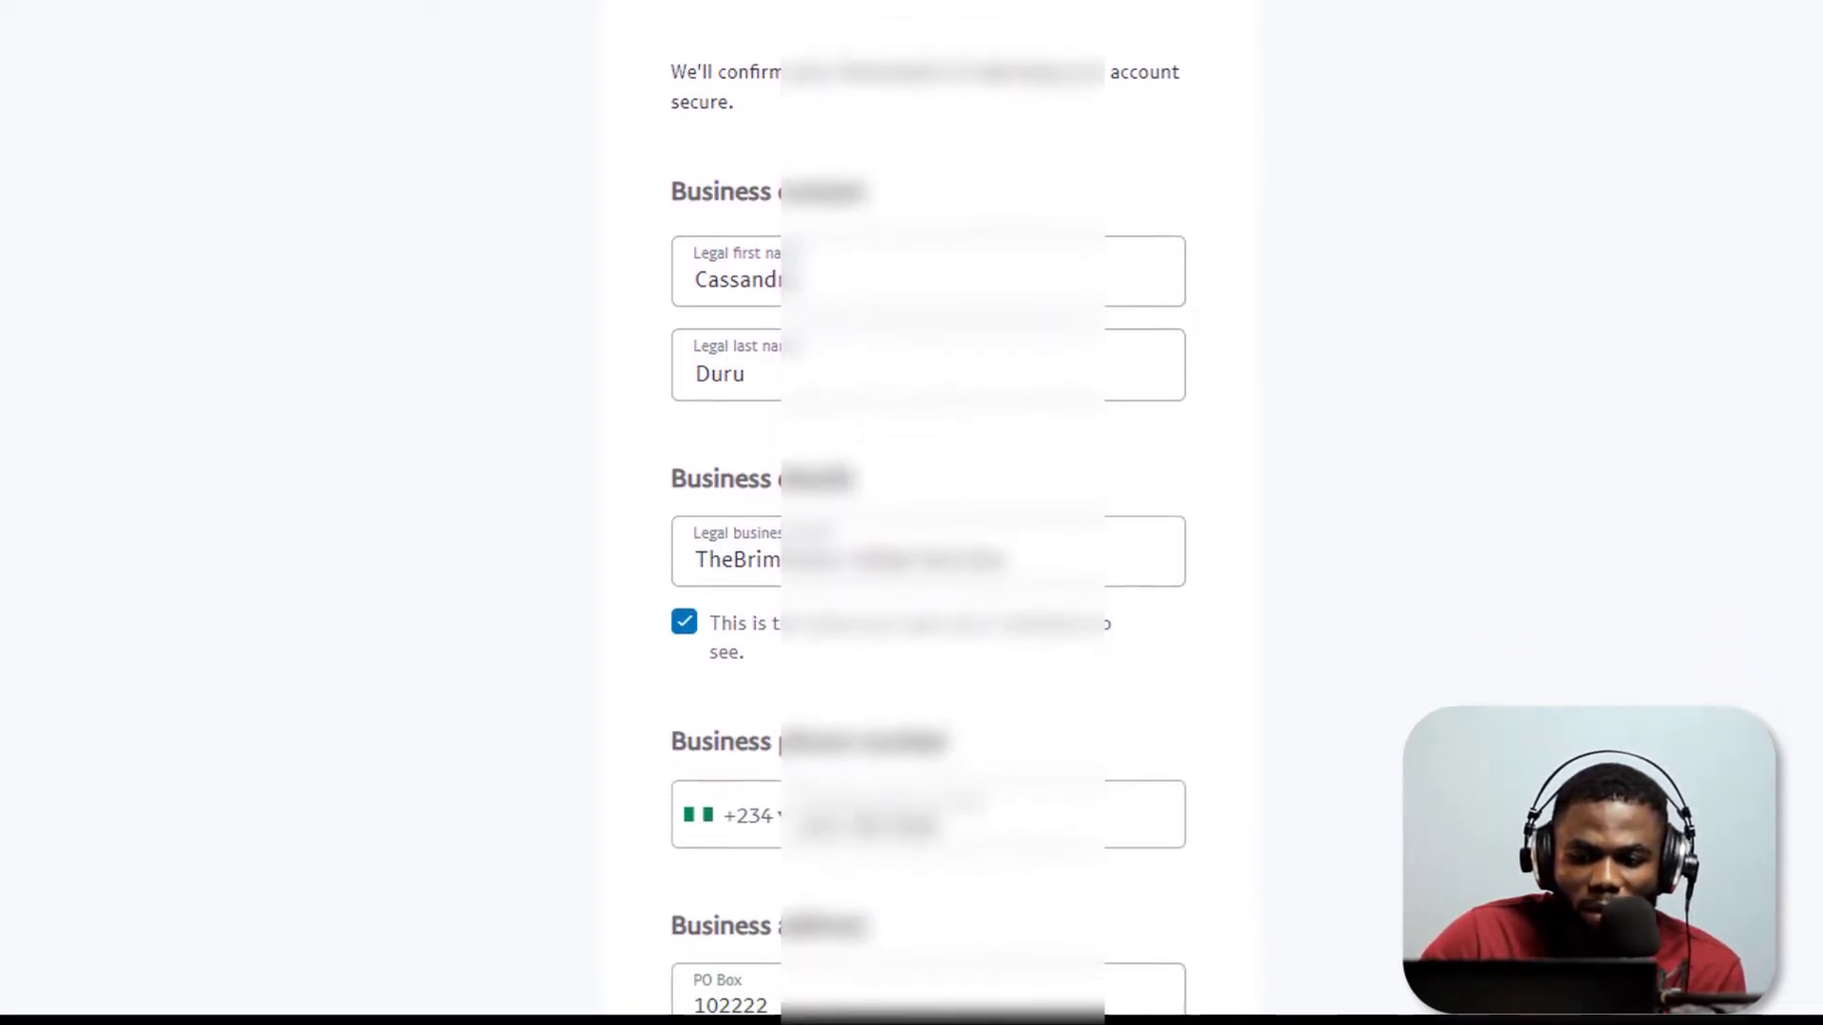
pyautogui.scroll(-3, 1002, 389)
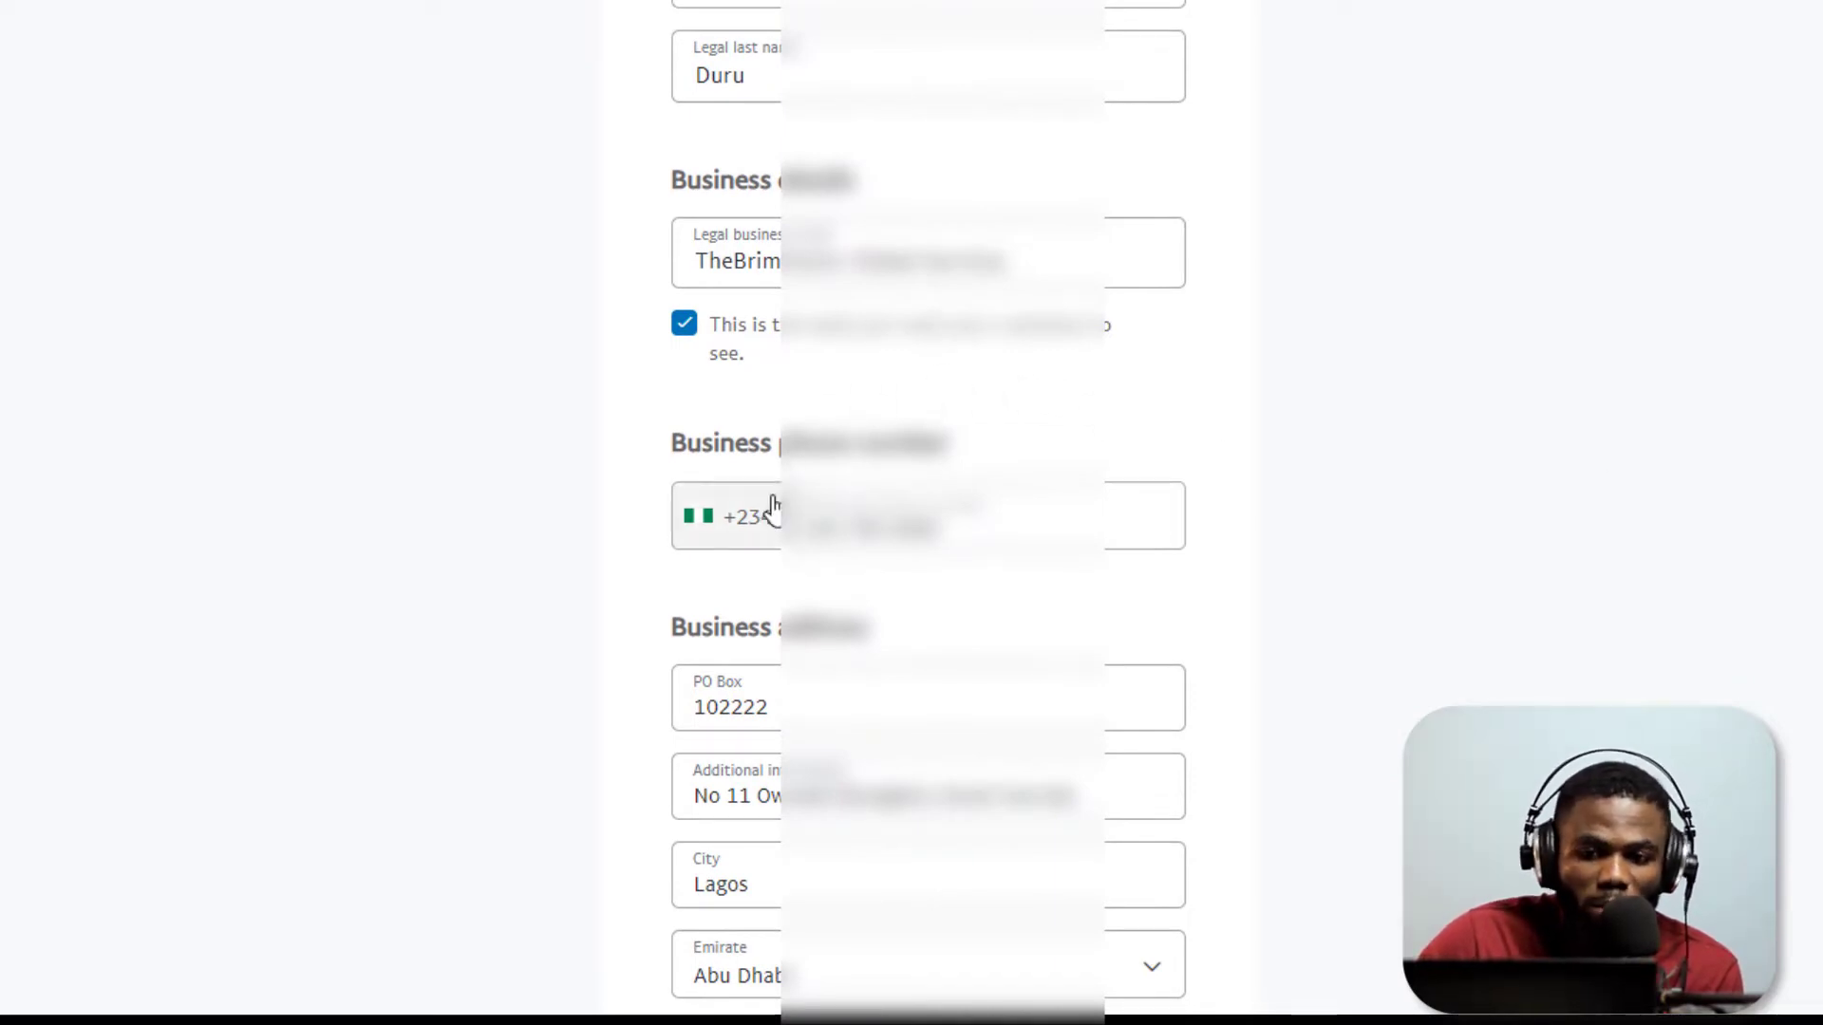
pyautogui.click(767, 530)
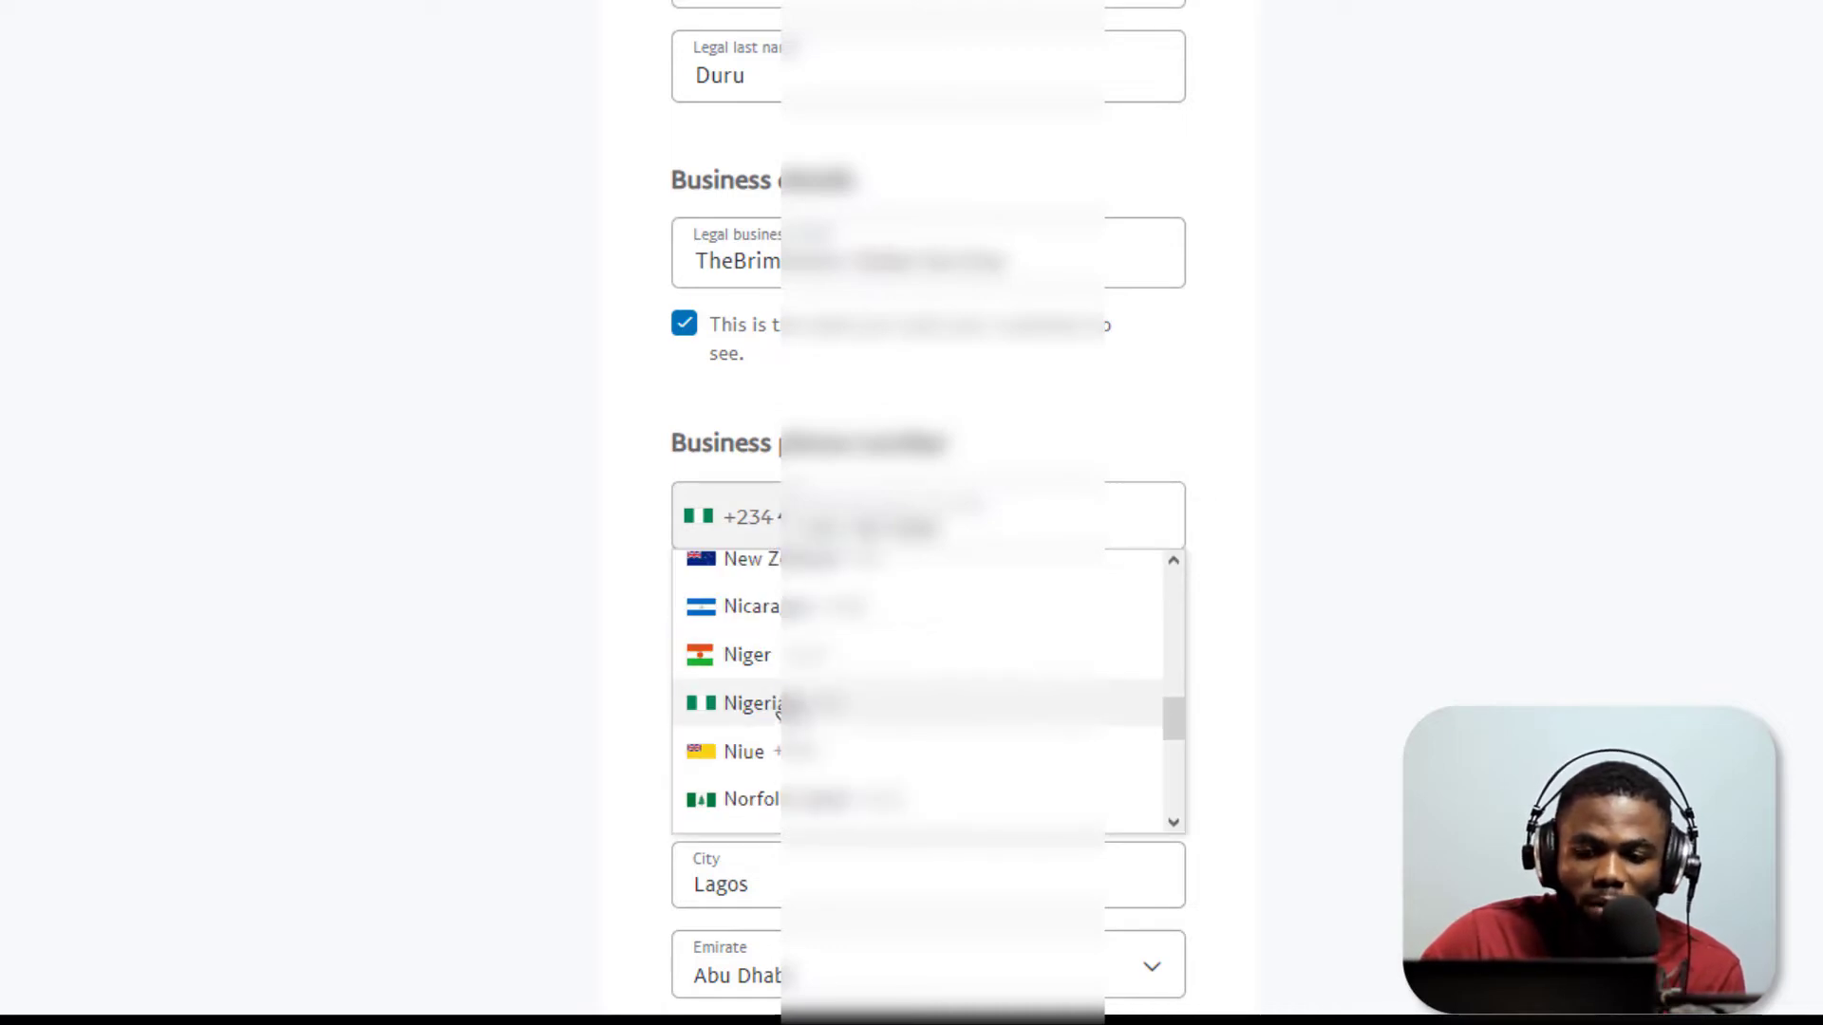
pyautogui.click(777, 708)
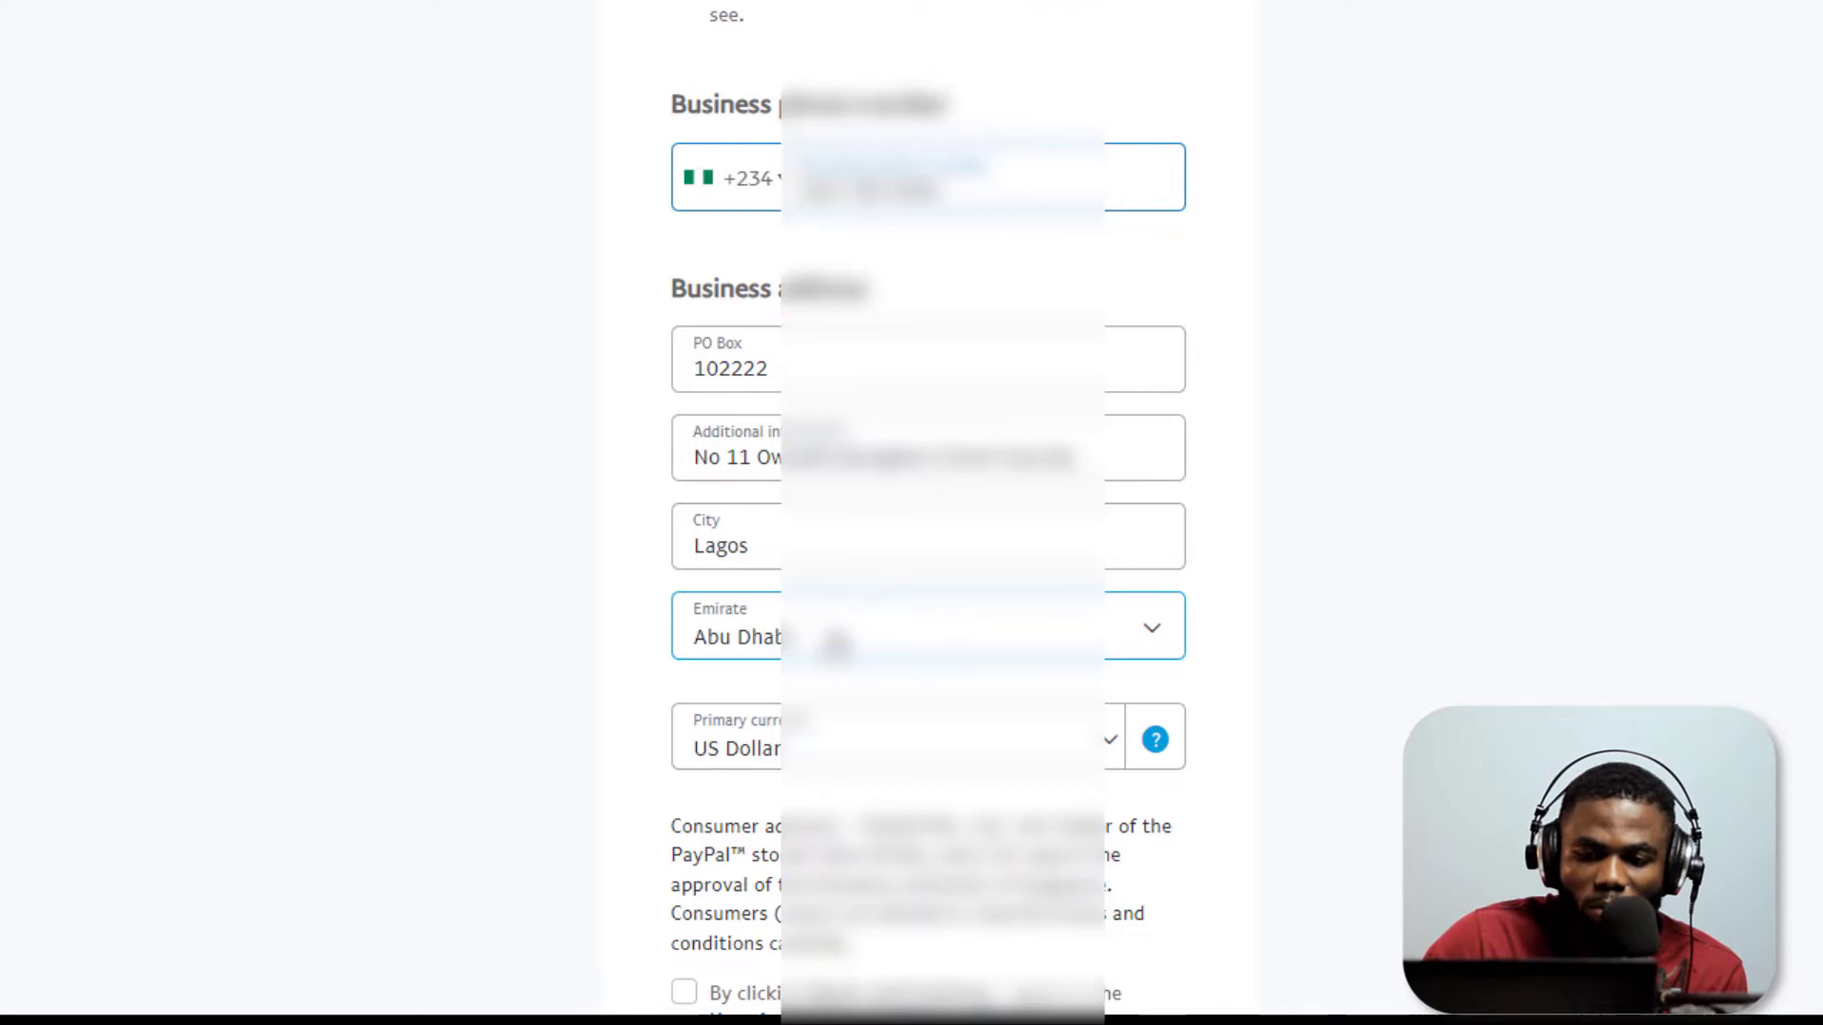
# Keep Abu Dhabi as the emirate, accept the user agreement and submit
pyautogui.click(835, 646)
pyautogui.click(836, 646)
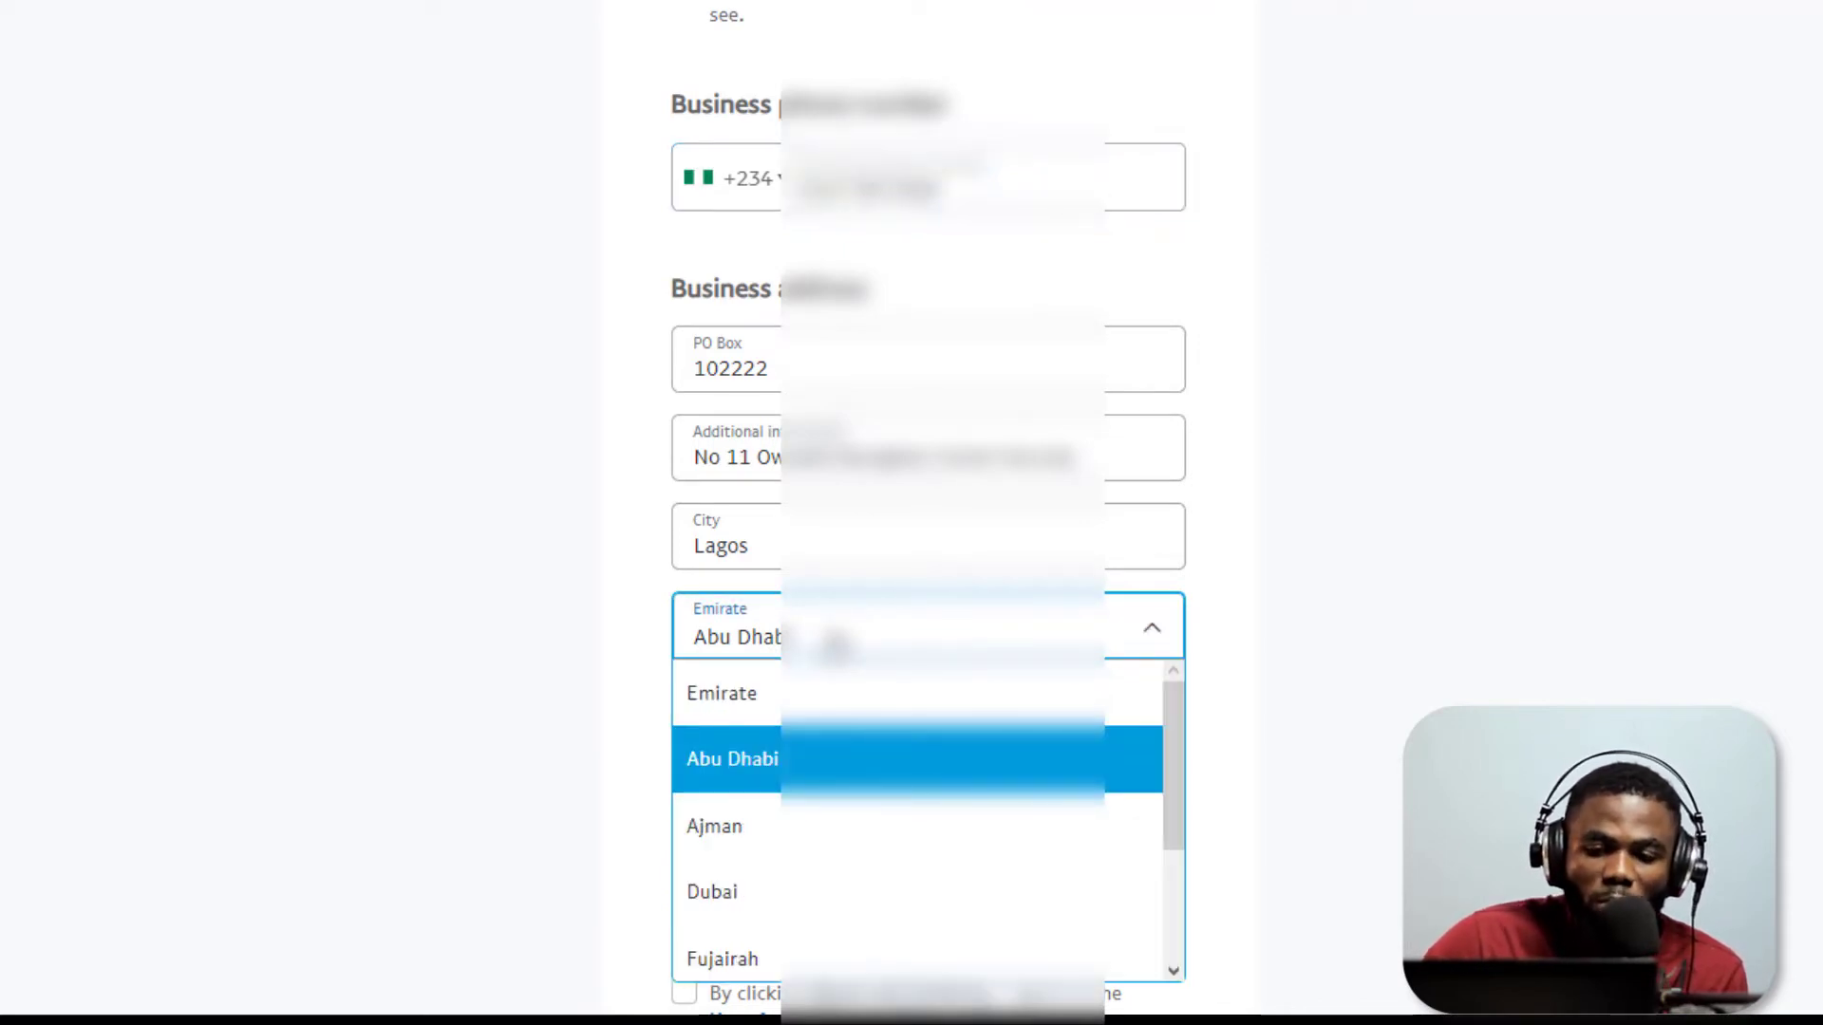
pyautogui.click(752, 758)
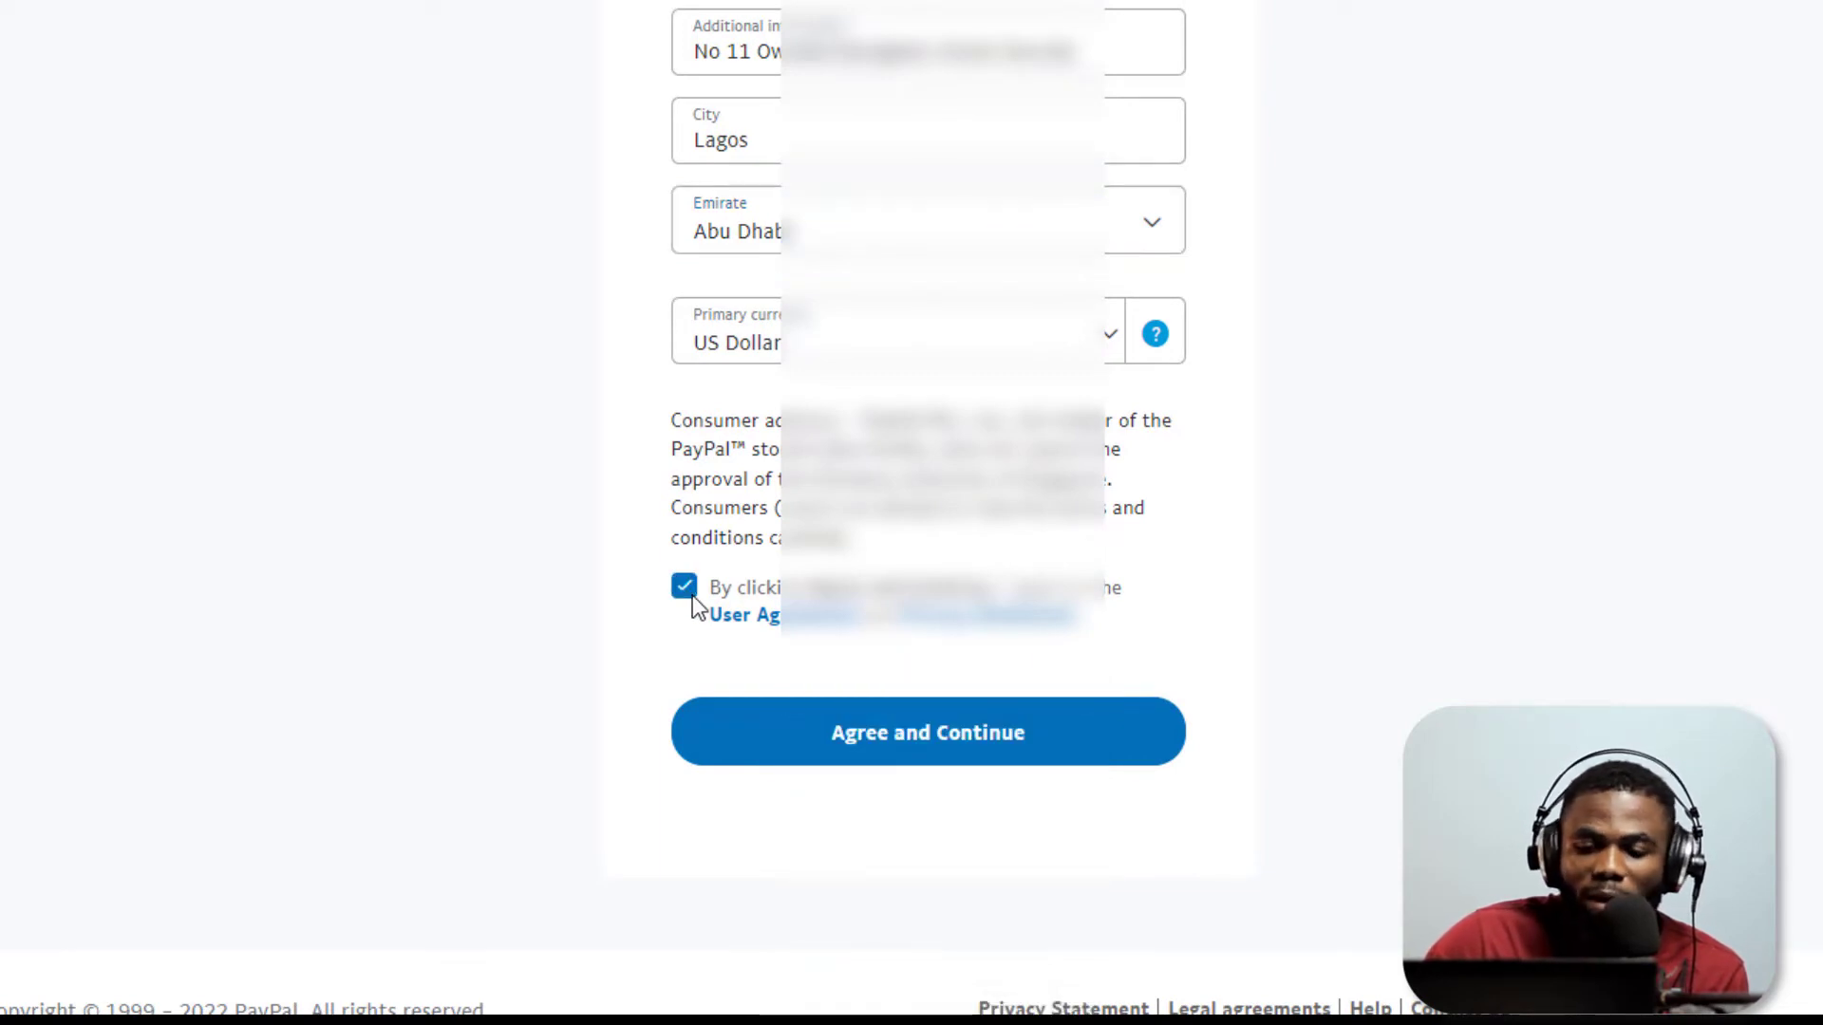
pyautogui.click(866, 743)
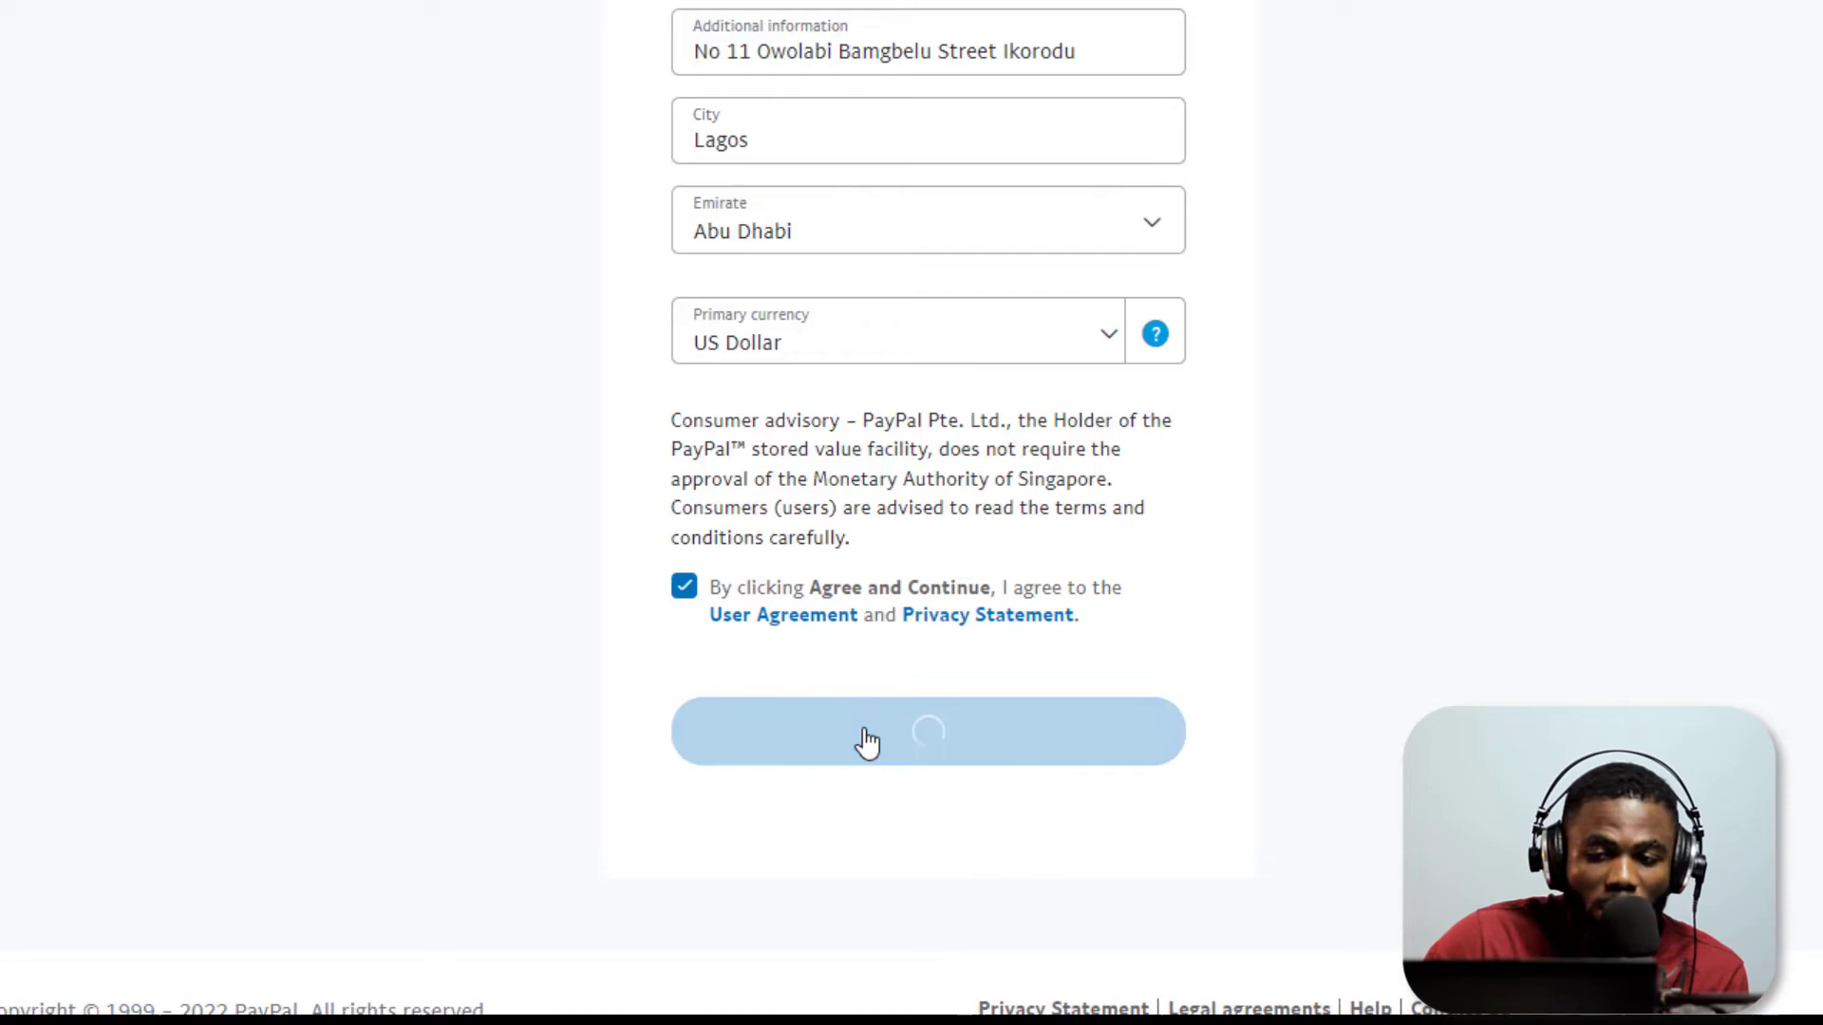
# Set business type to Individual/Sole Proprietorship and keywords to 'Digital Goods Media-Books, Movies, Music'
pyautogui.click(922, 394)
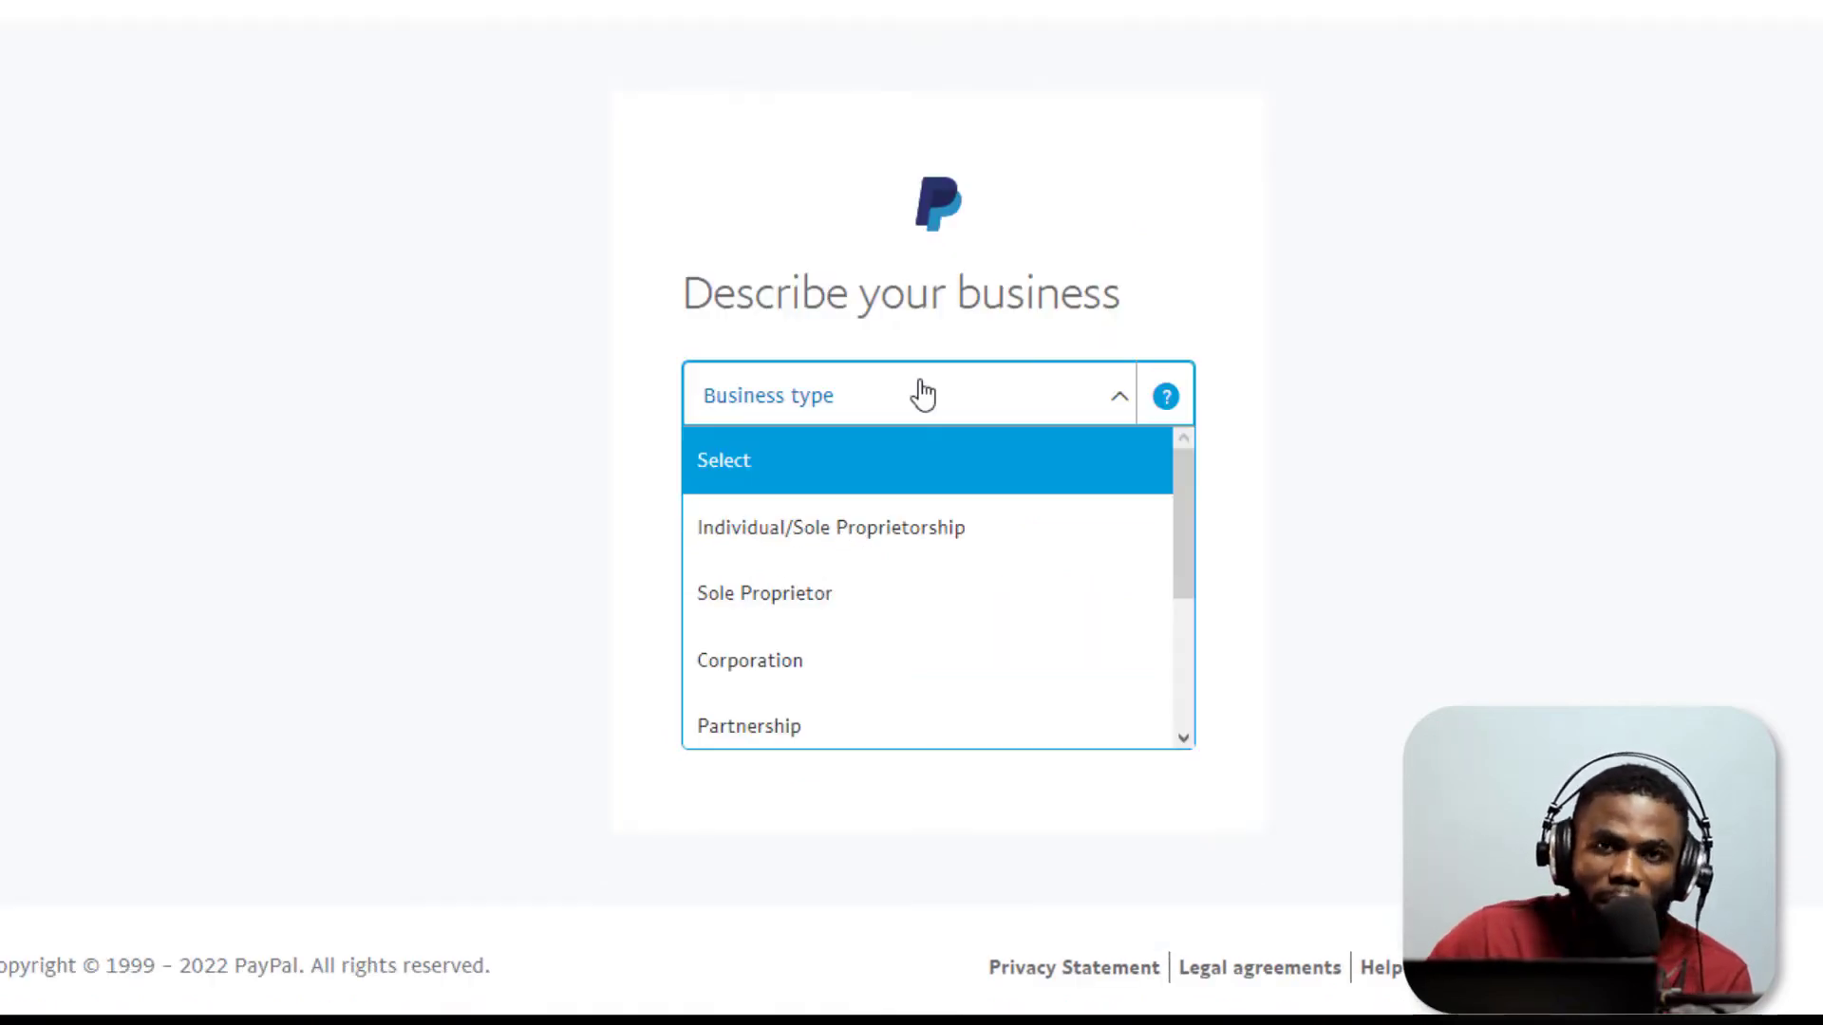
pyautogui.click(887, 542)
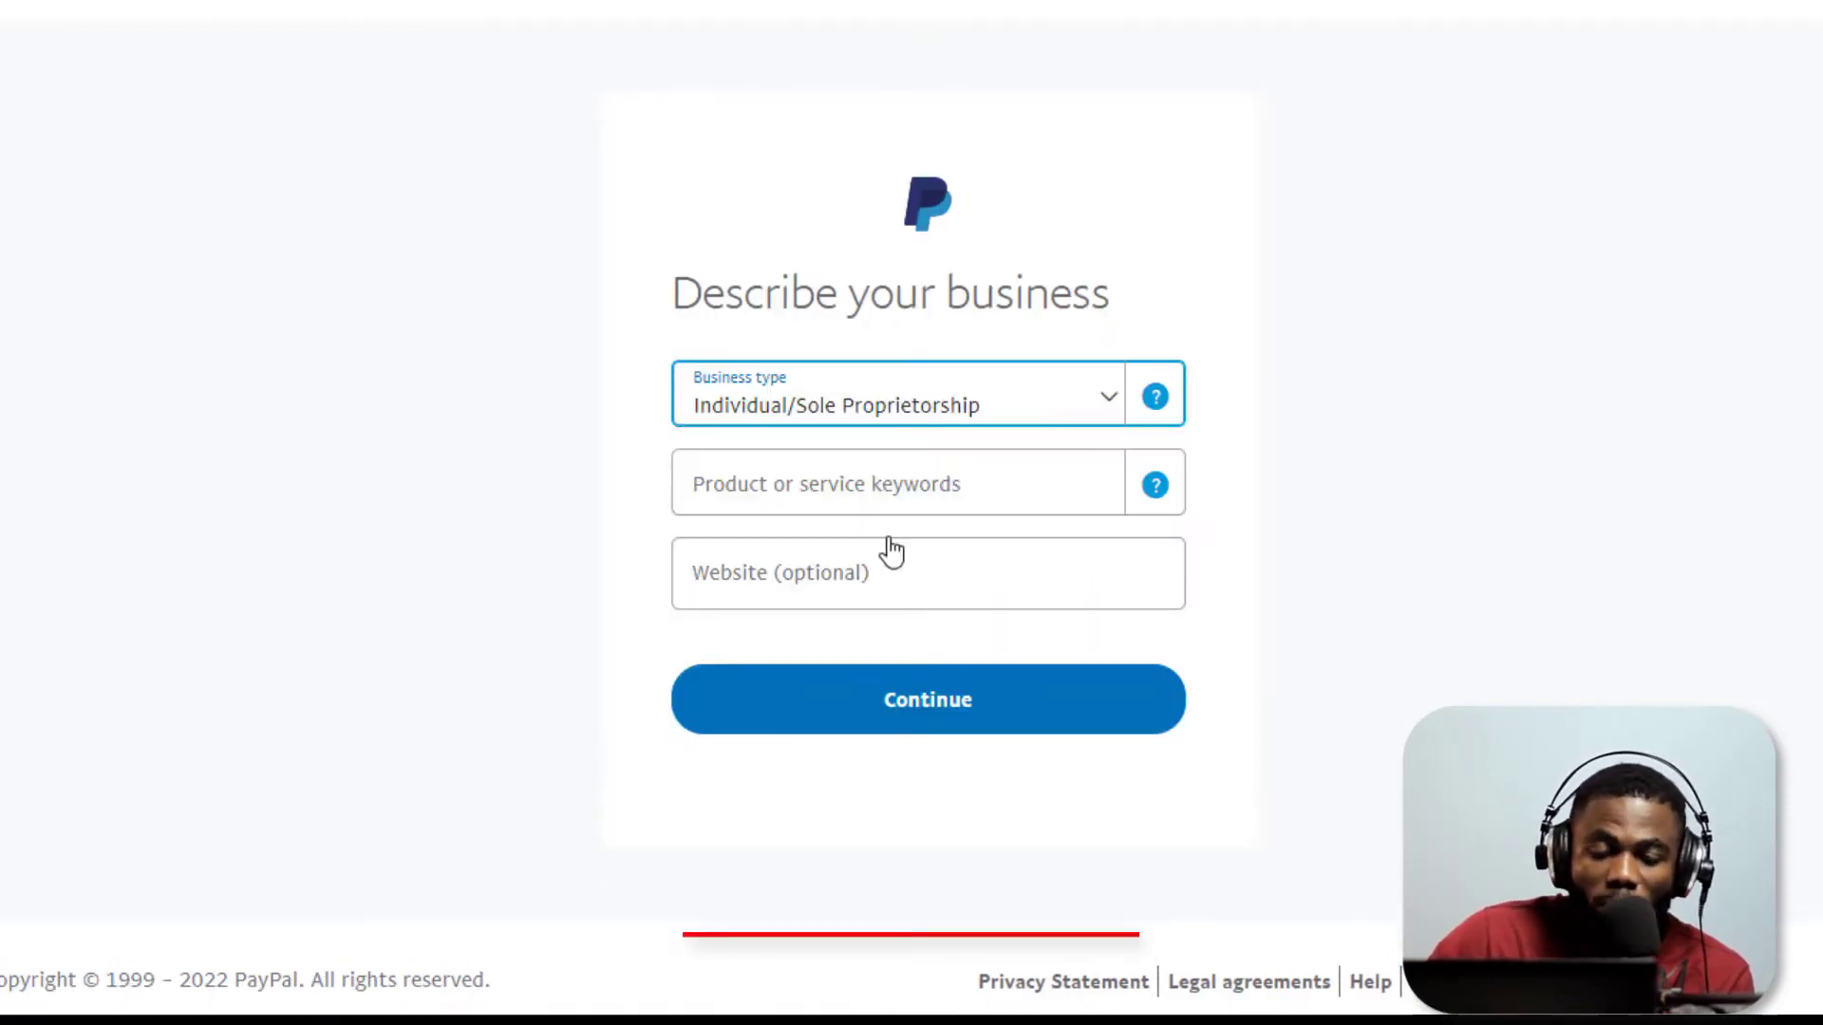
pyautogui.click(774, 496)
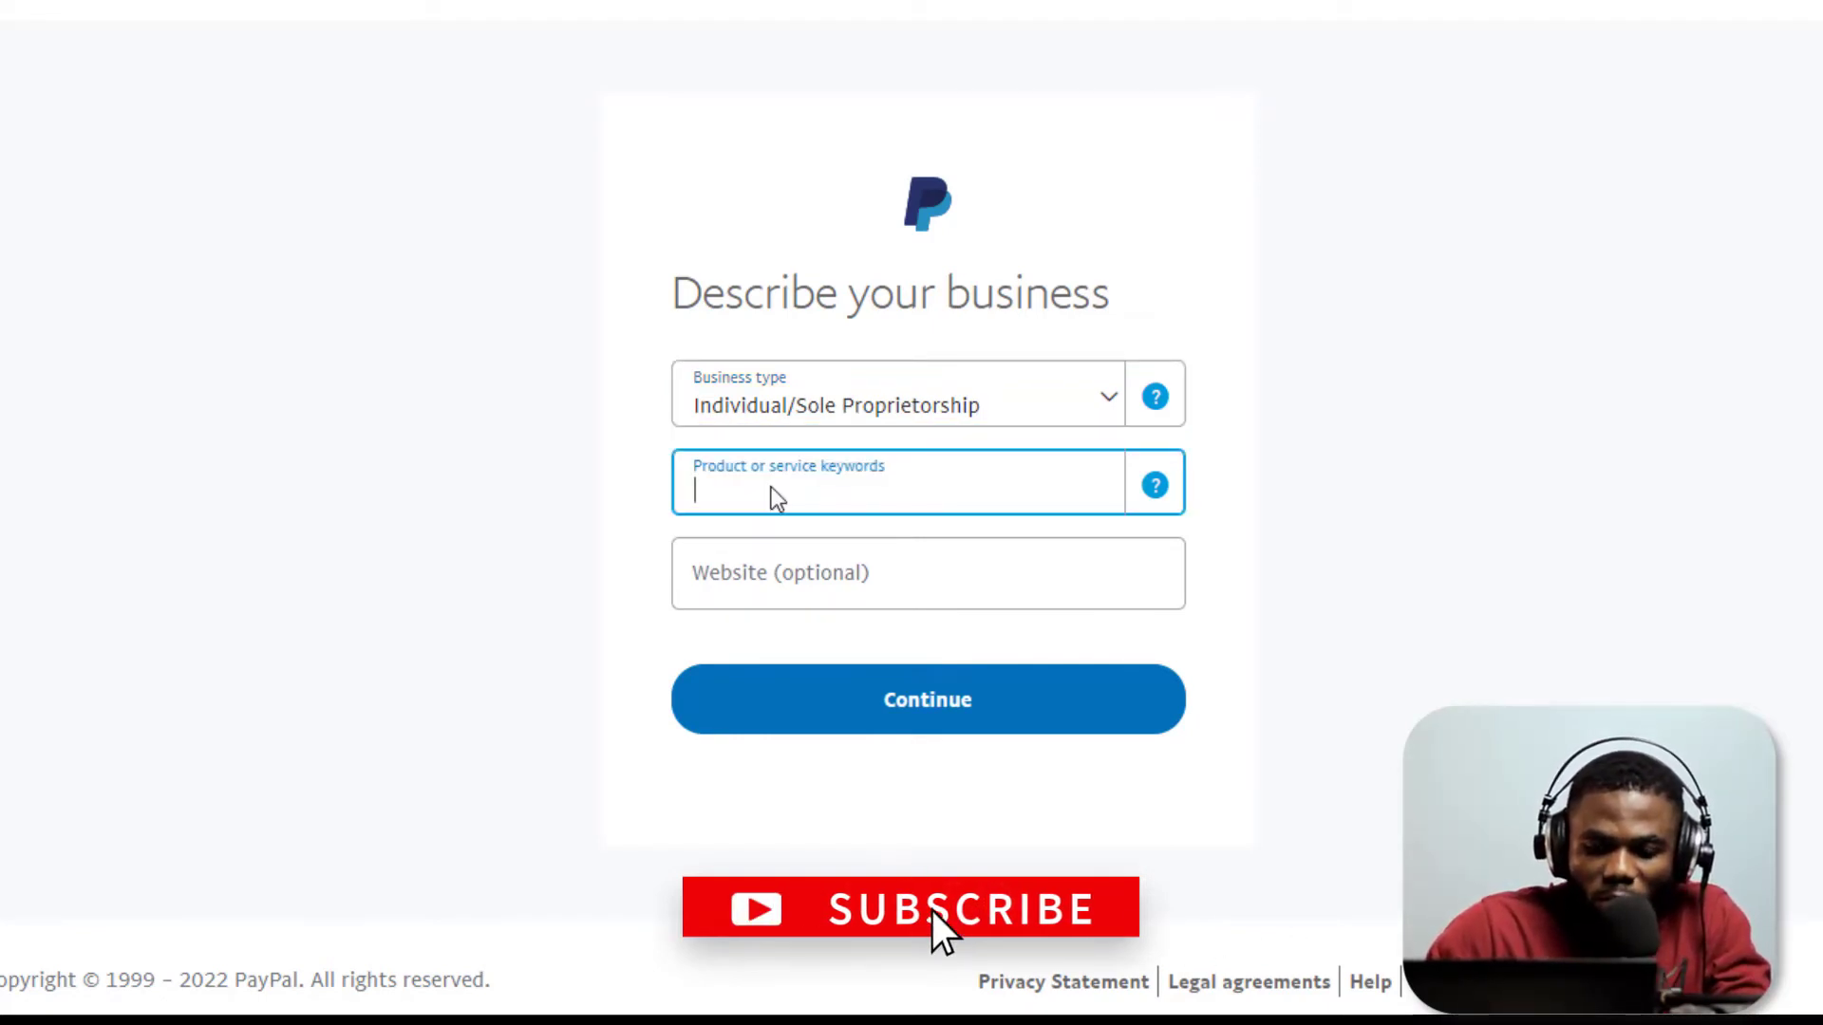
pyautogui.write('Digi')
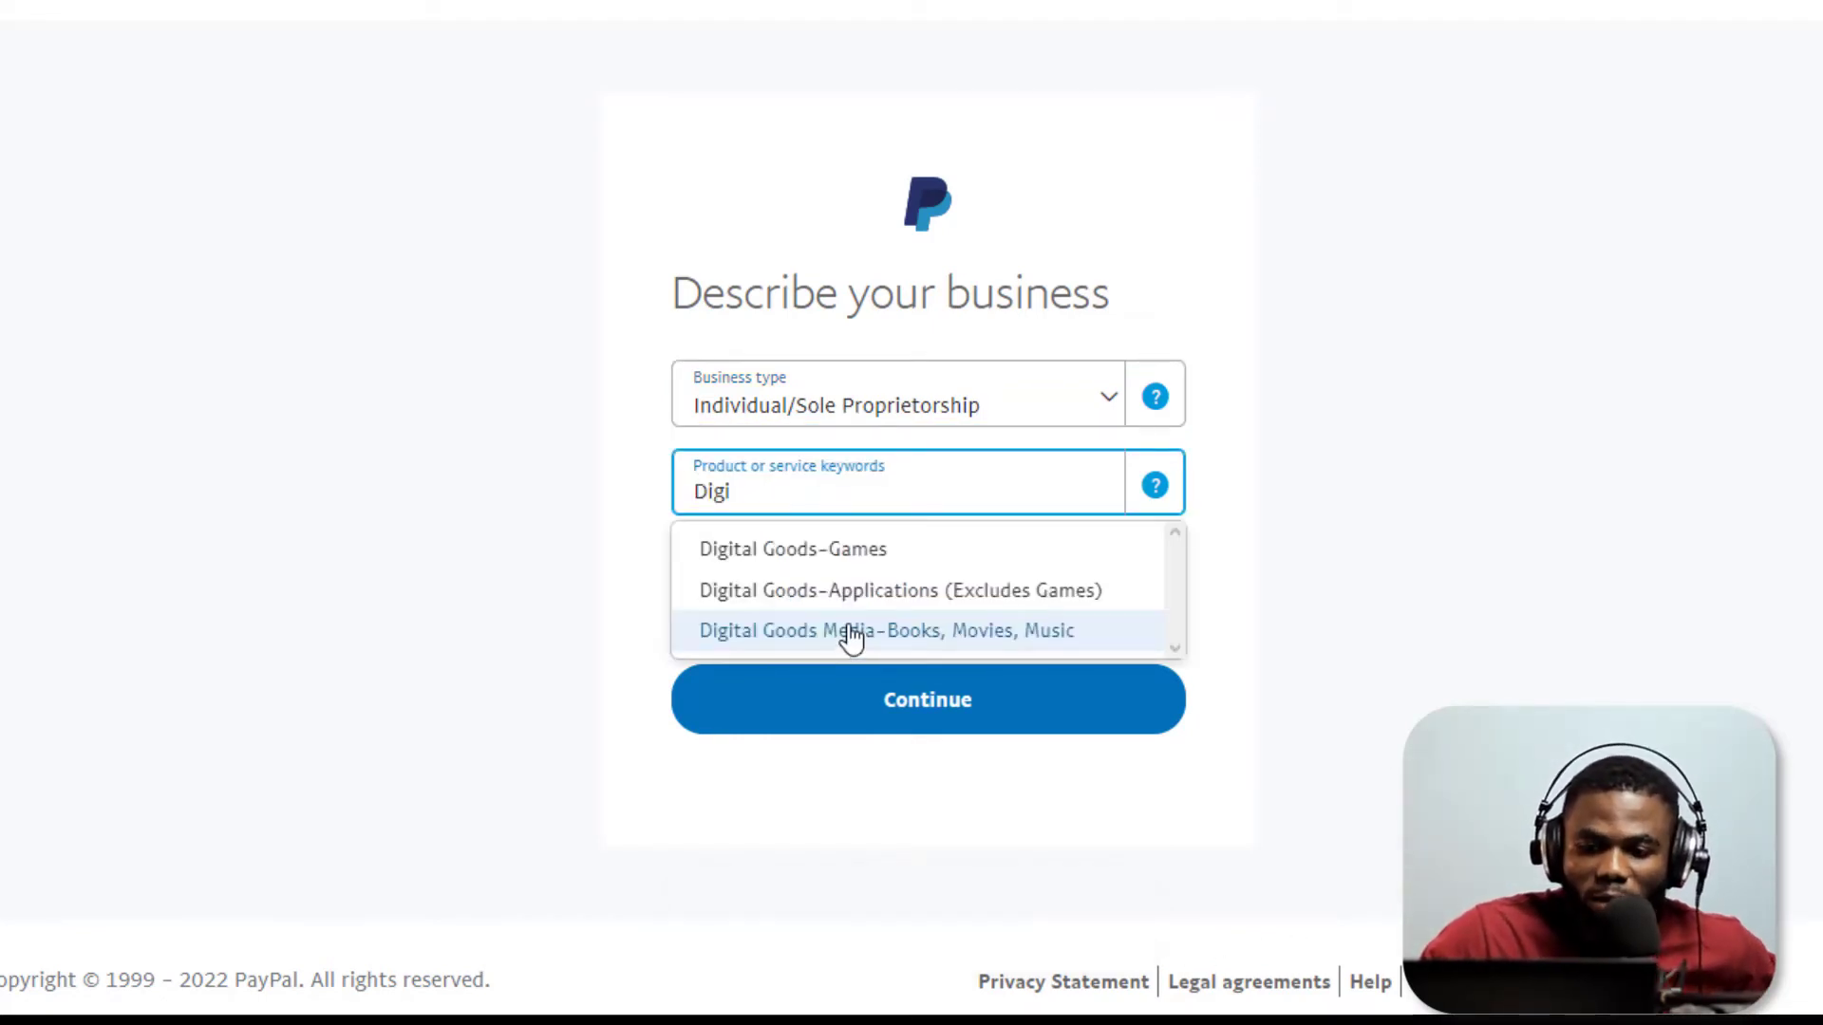
pyautogui.click(852, 632)
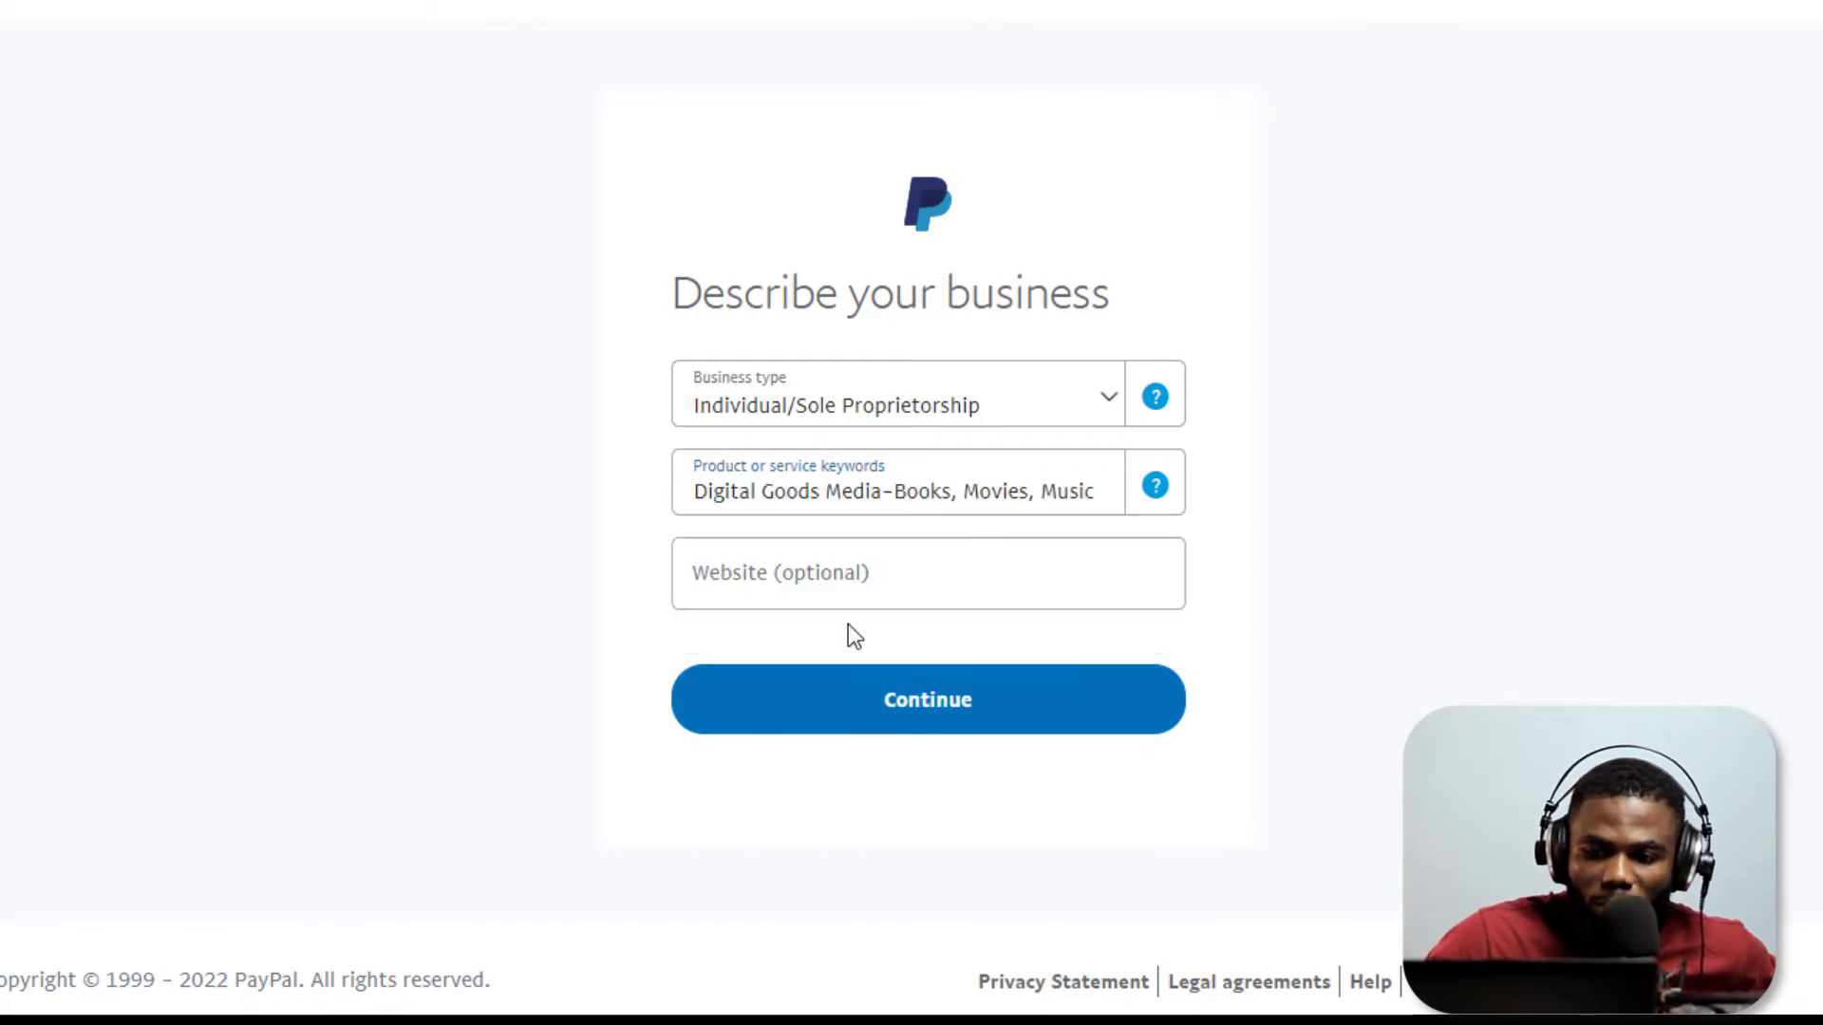
pyautogui.click(835, 581)
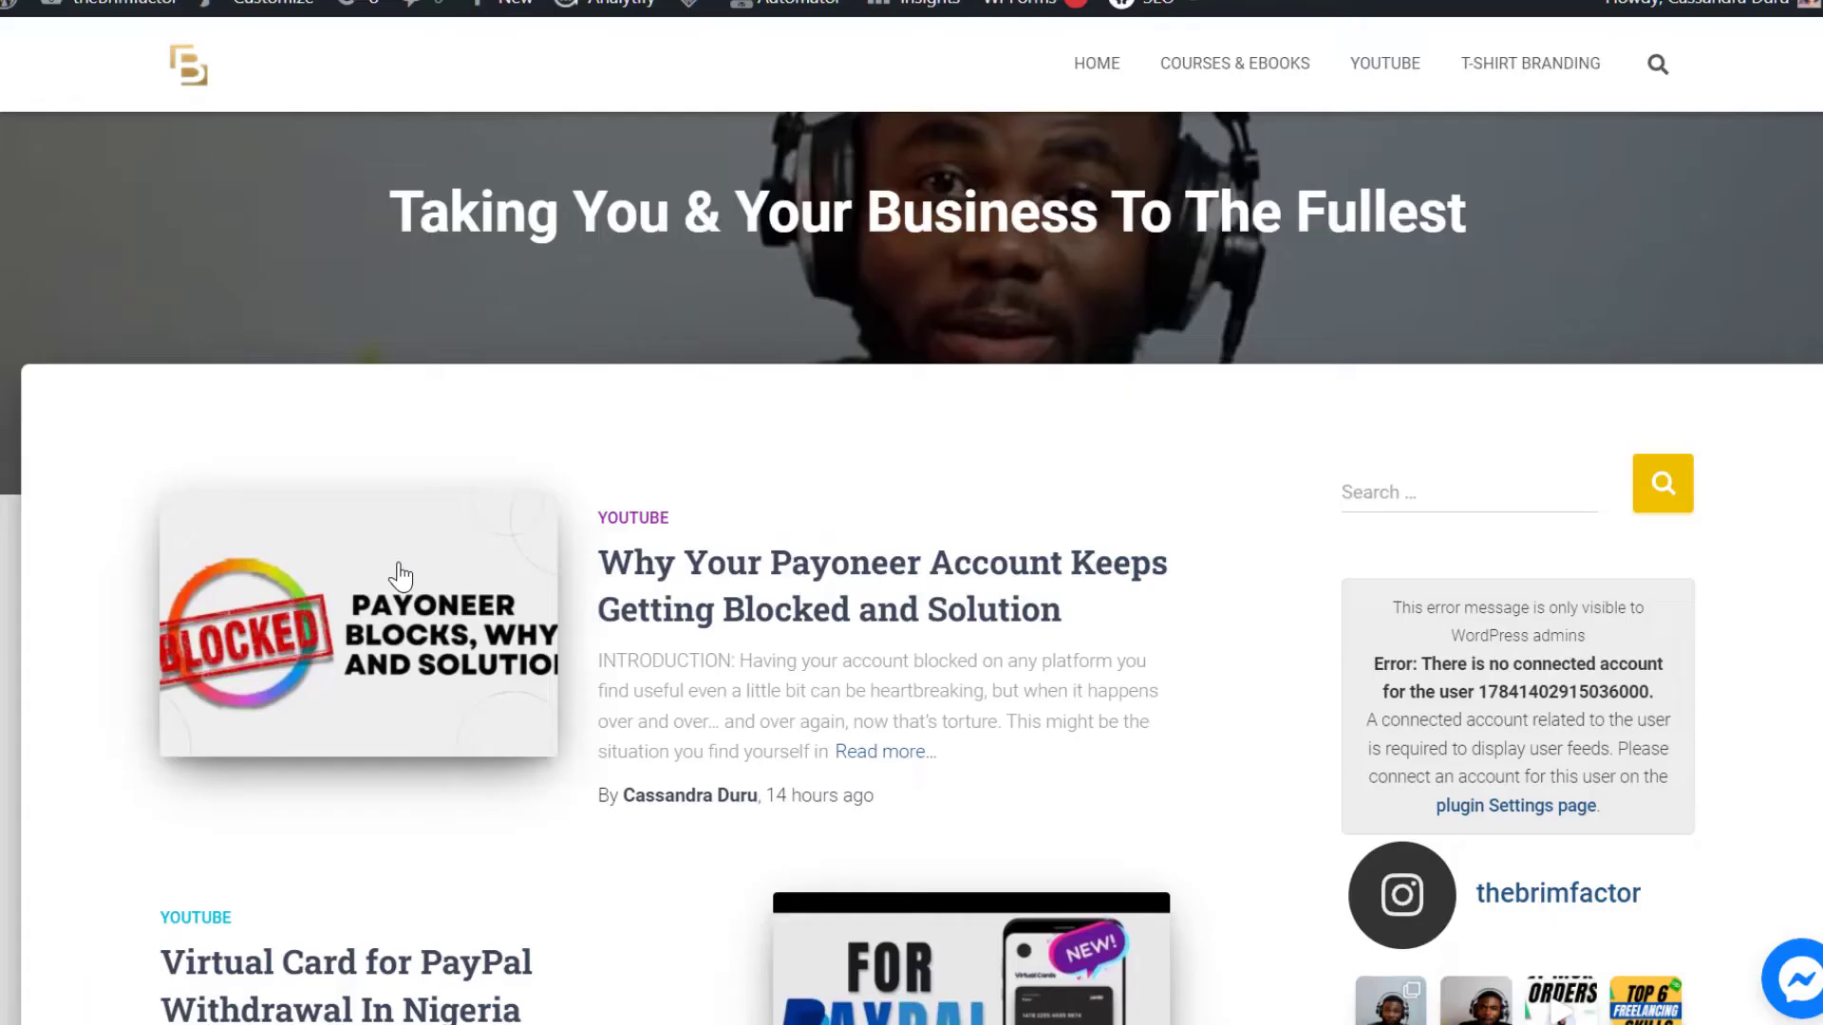
pyautogui.scroll(-2, 487, 636)
pyautogui.scroll(-10, 487, 636)
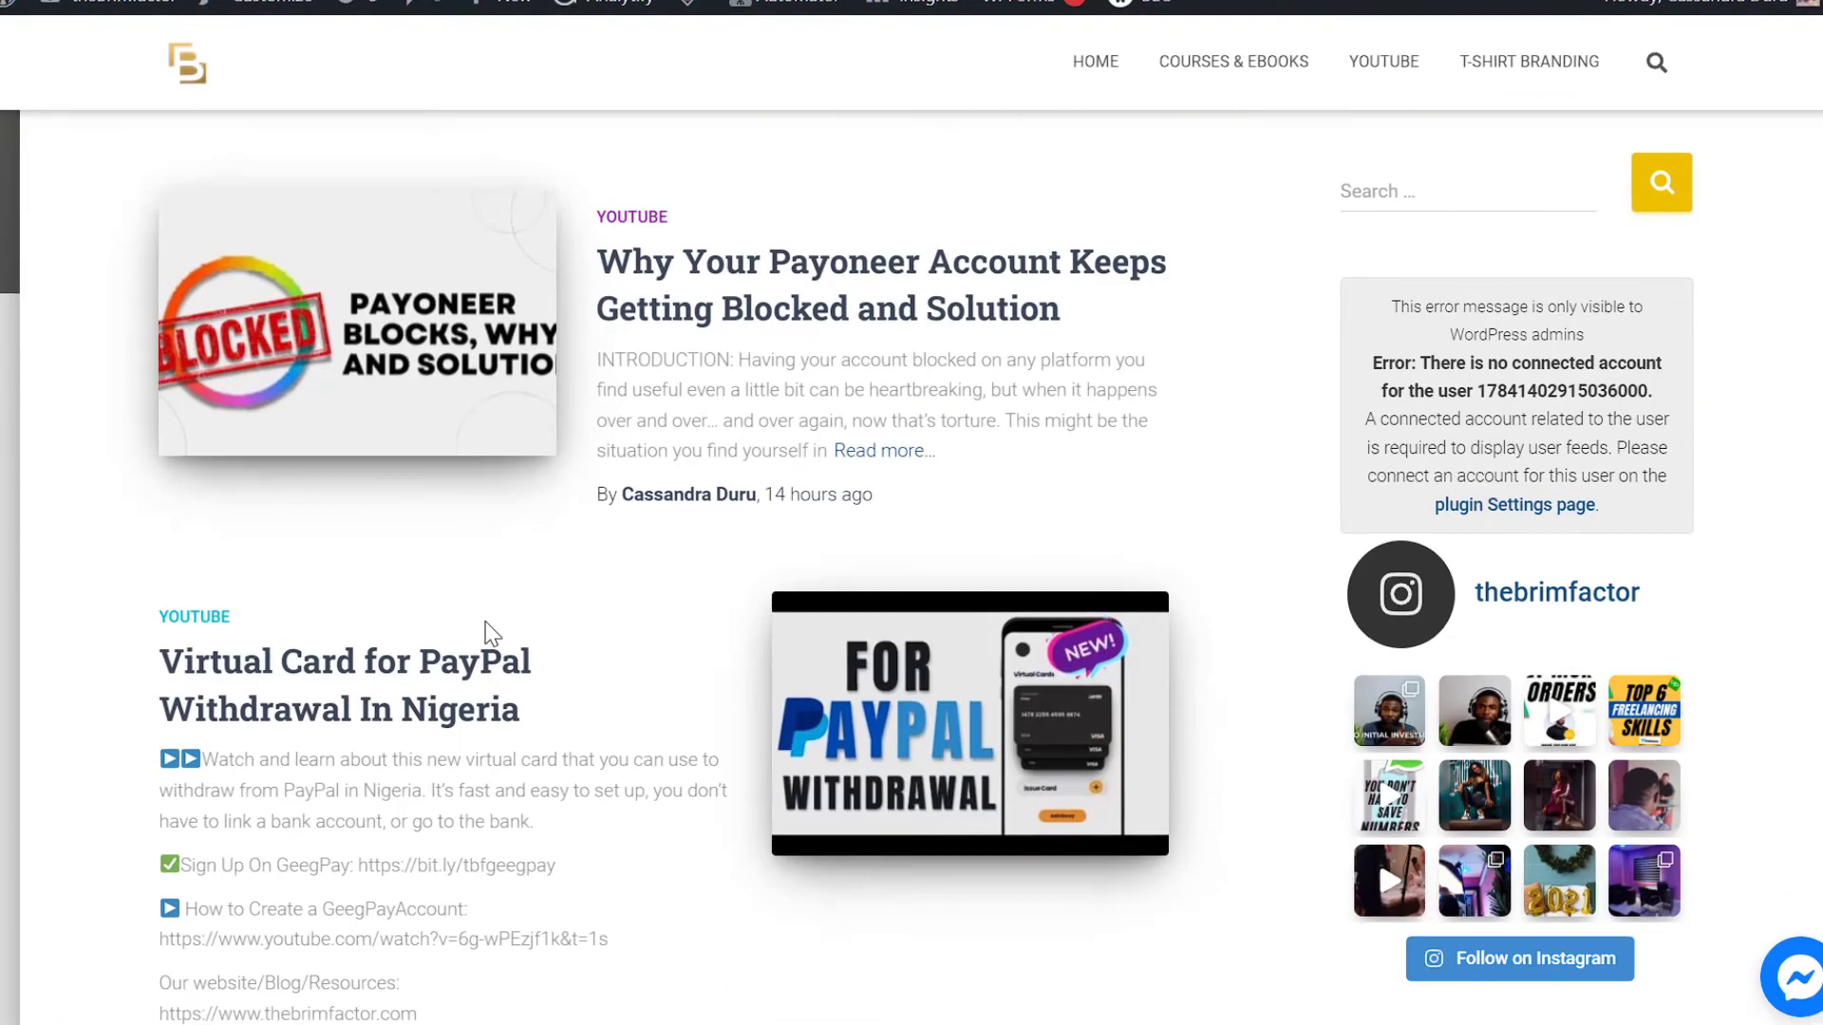
pyautogui.scroll(-15, 487, 626)
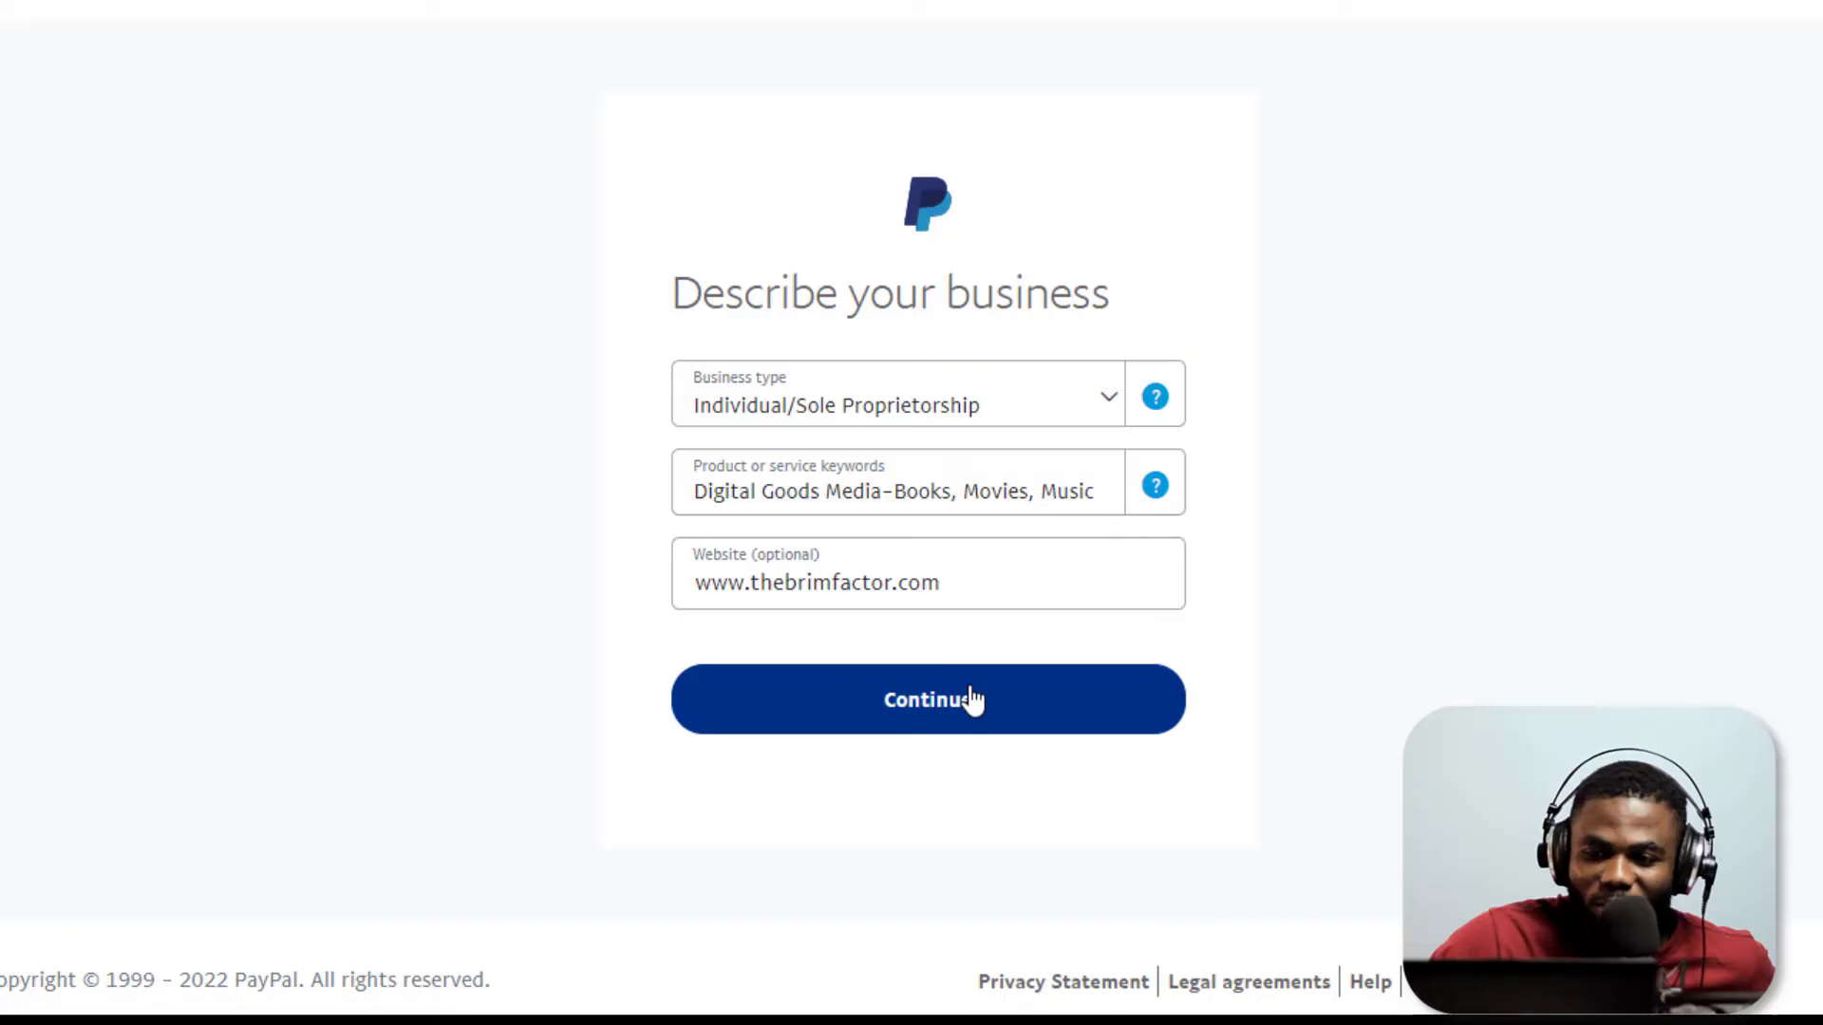
pyautogui.click(970, 699)
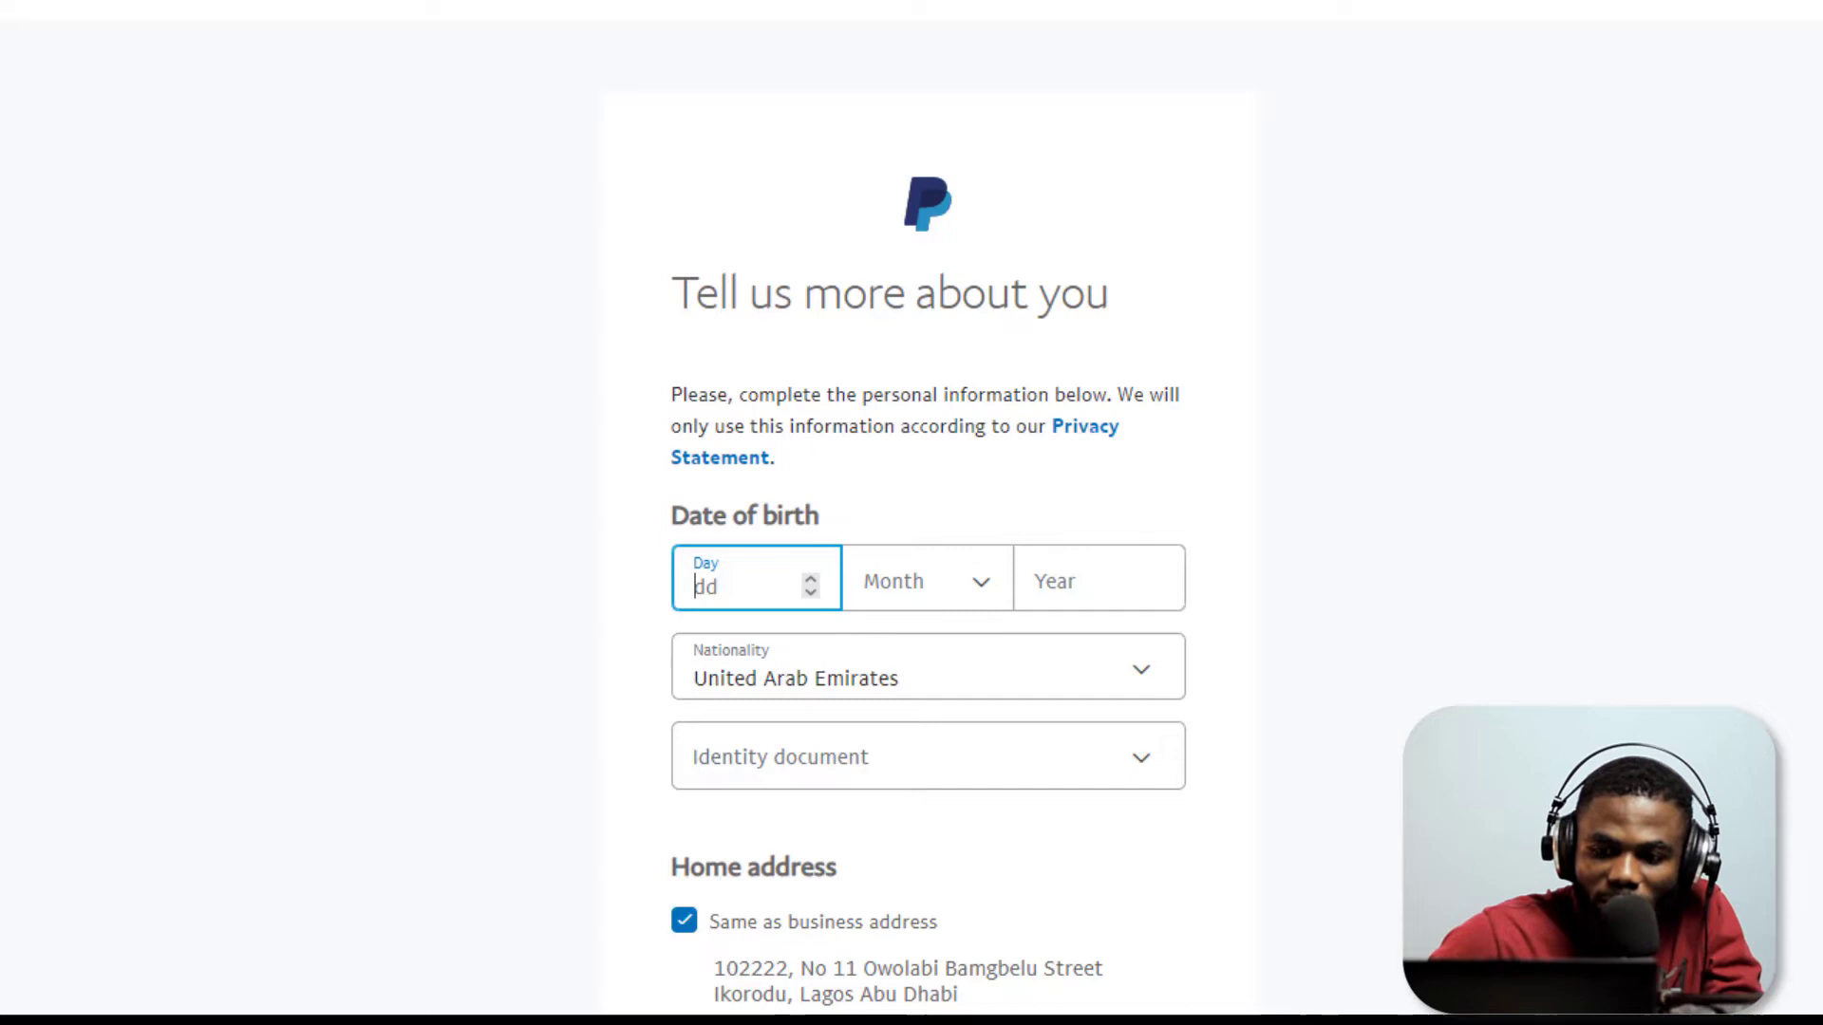
# Scroll down the 'Tell us more about you' personal details form
pyautogui.scroll(-2, 1807, 530)
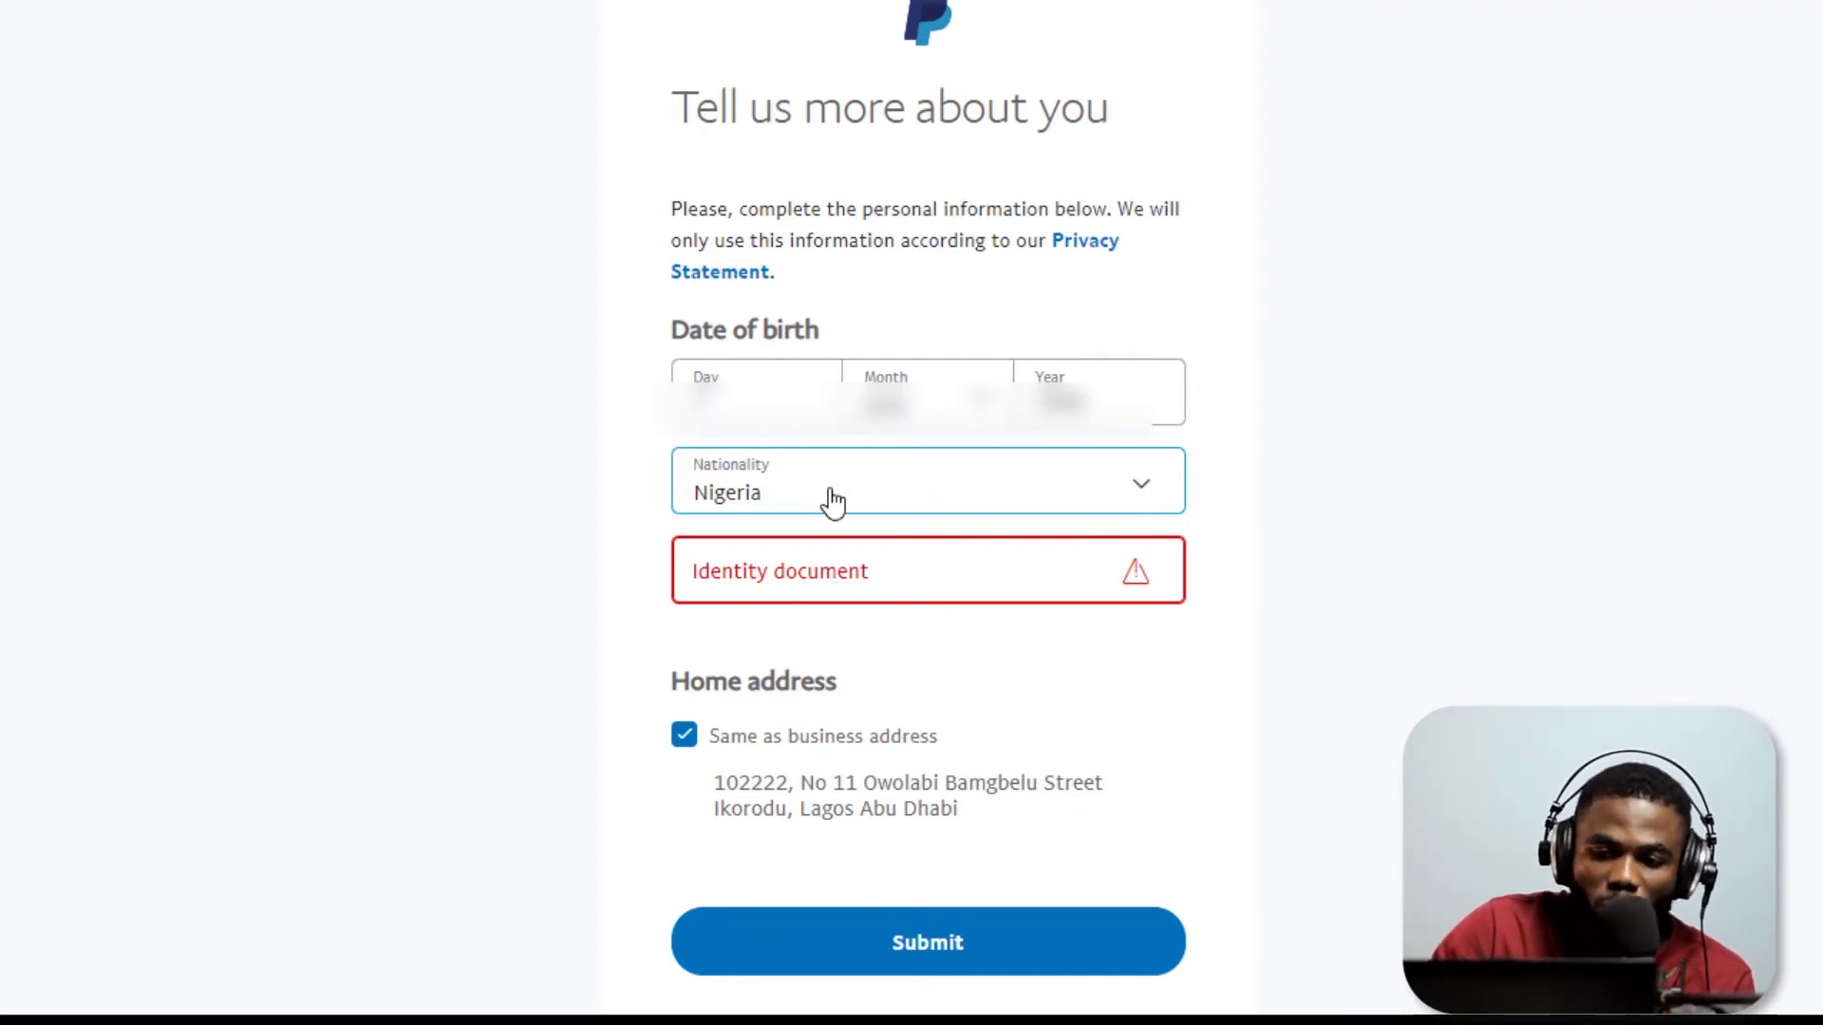
# Choose Passport as the identity document, paste its number and submit the personal details
pyautogui.click(824, 572)
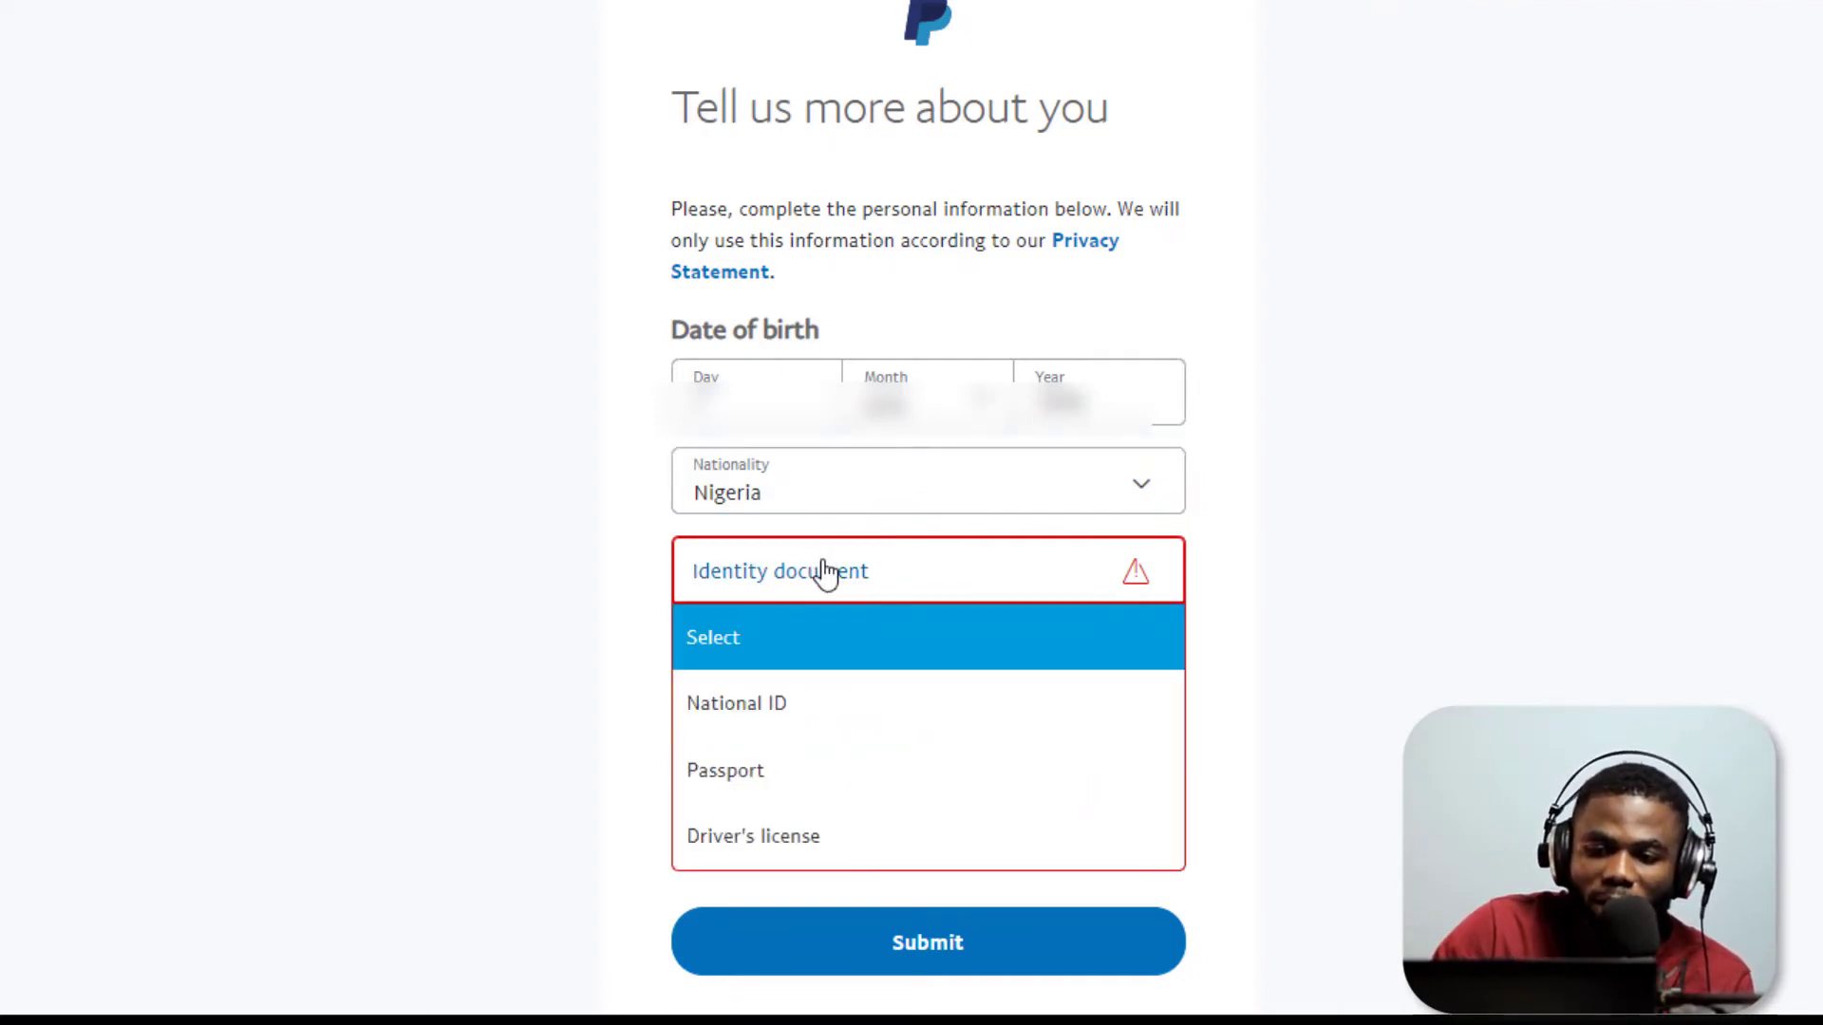
pyautogui.click(770, 777)
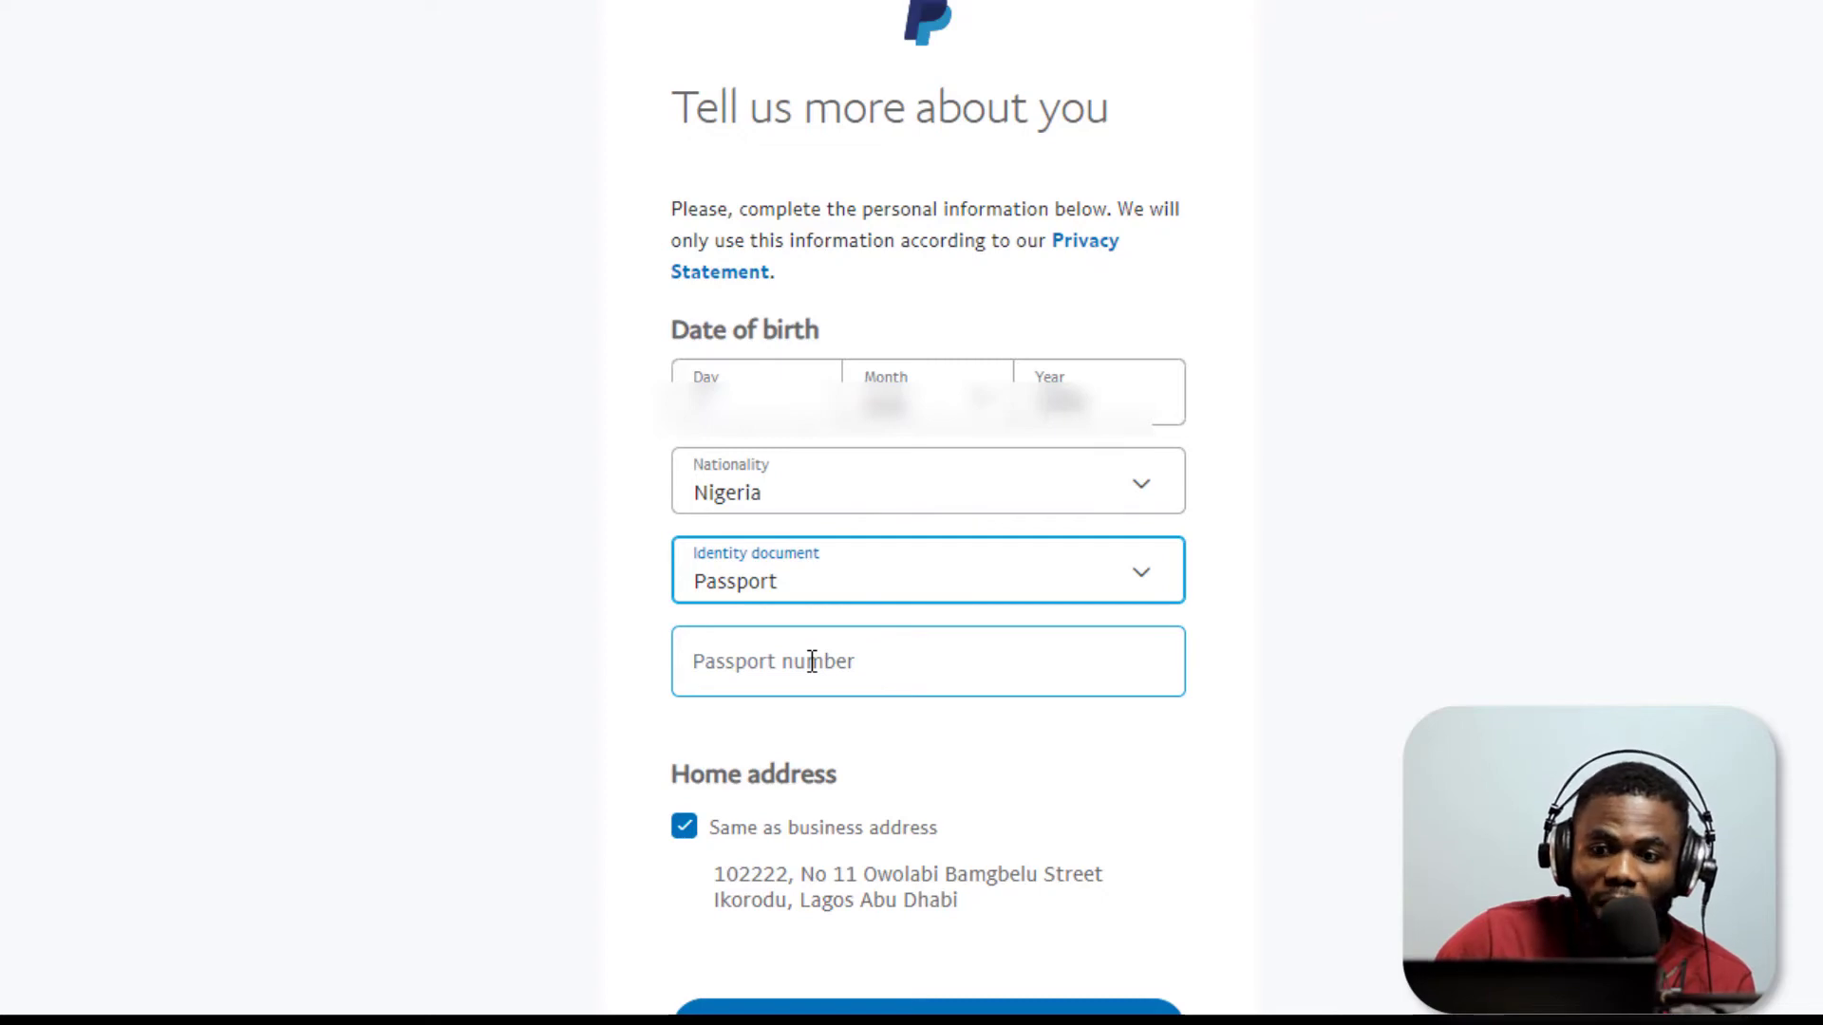
pyautogui.click(812, 661)
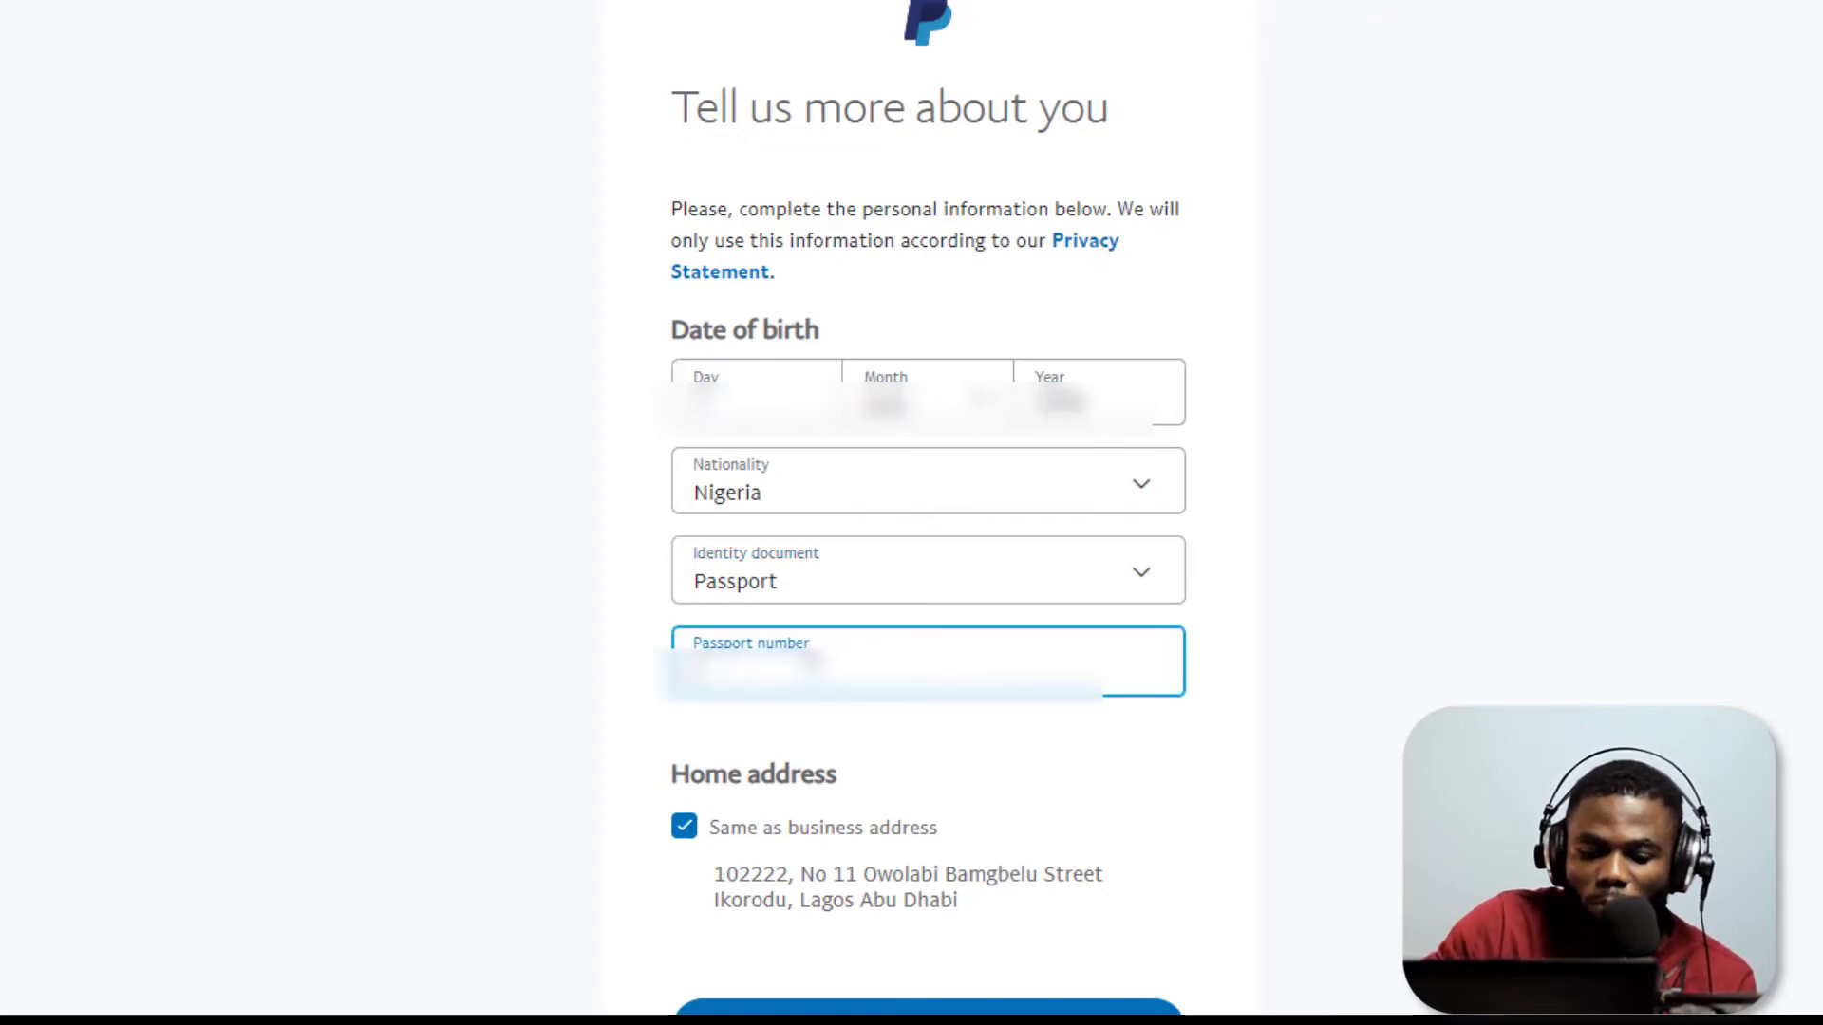
pyautogui.hotkey('ctrl', 'v')
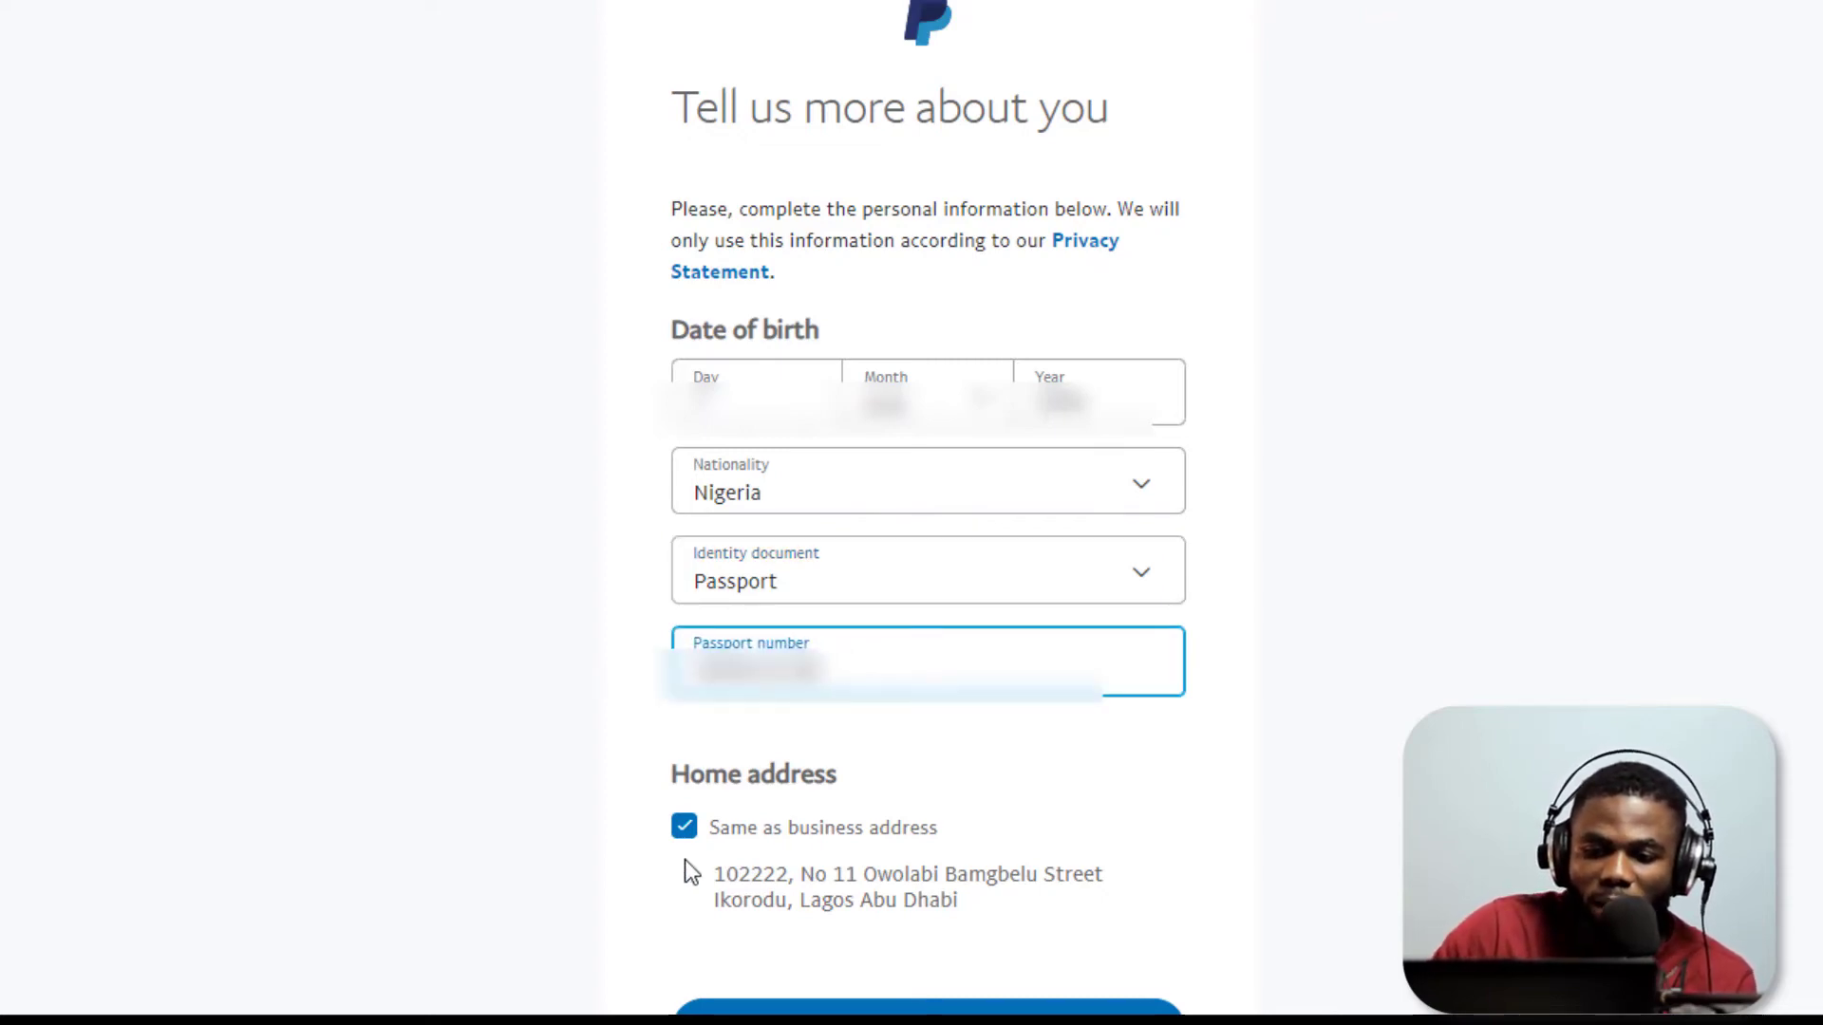
pyautogui.click(1238, 900)
pyautogui.scroll(-2, 1238, 898)
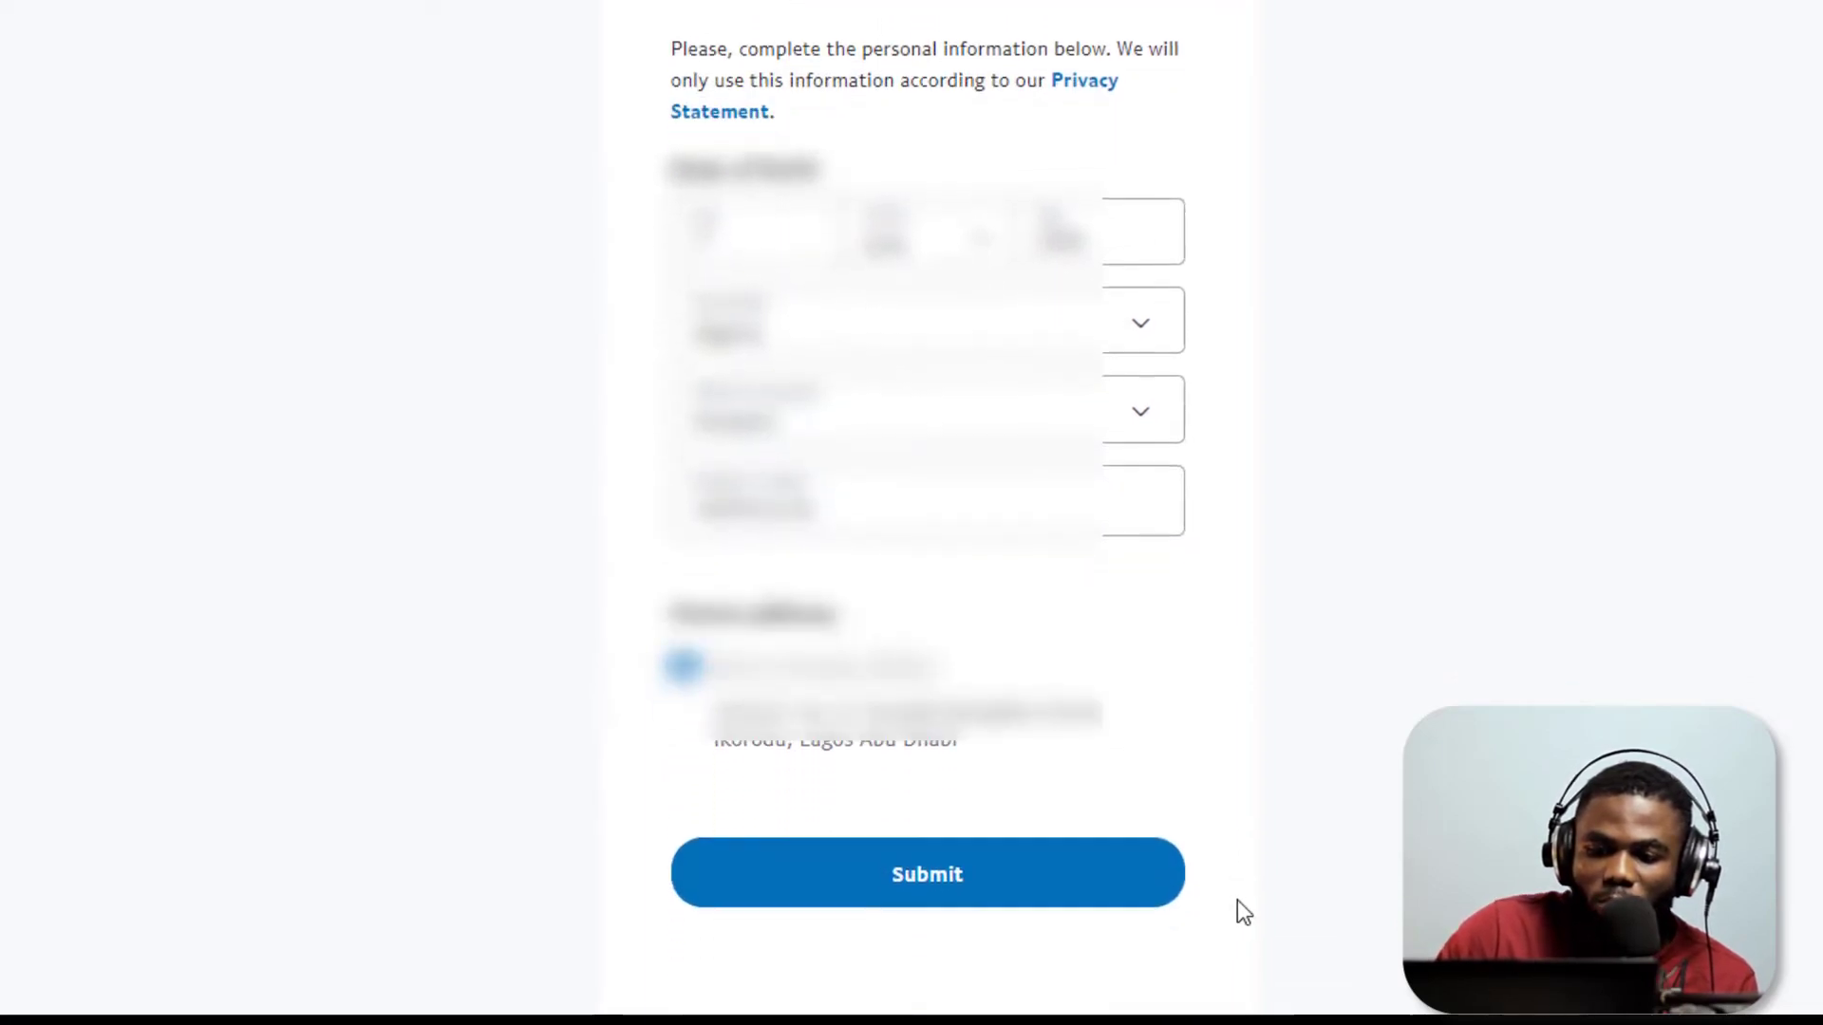
pyautogui.click(897, 890)
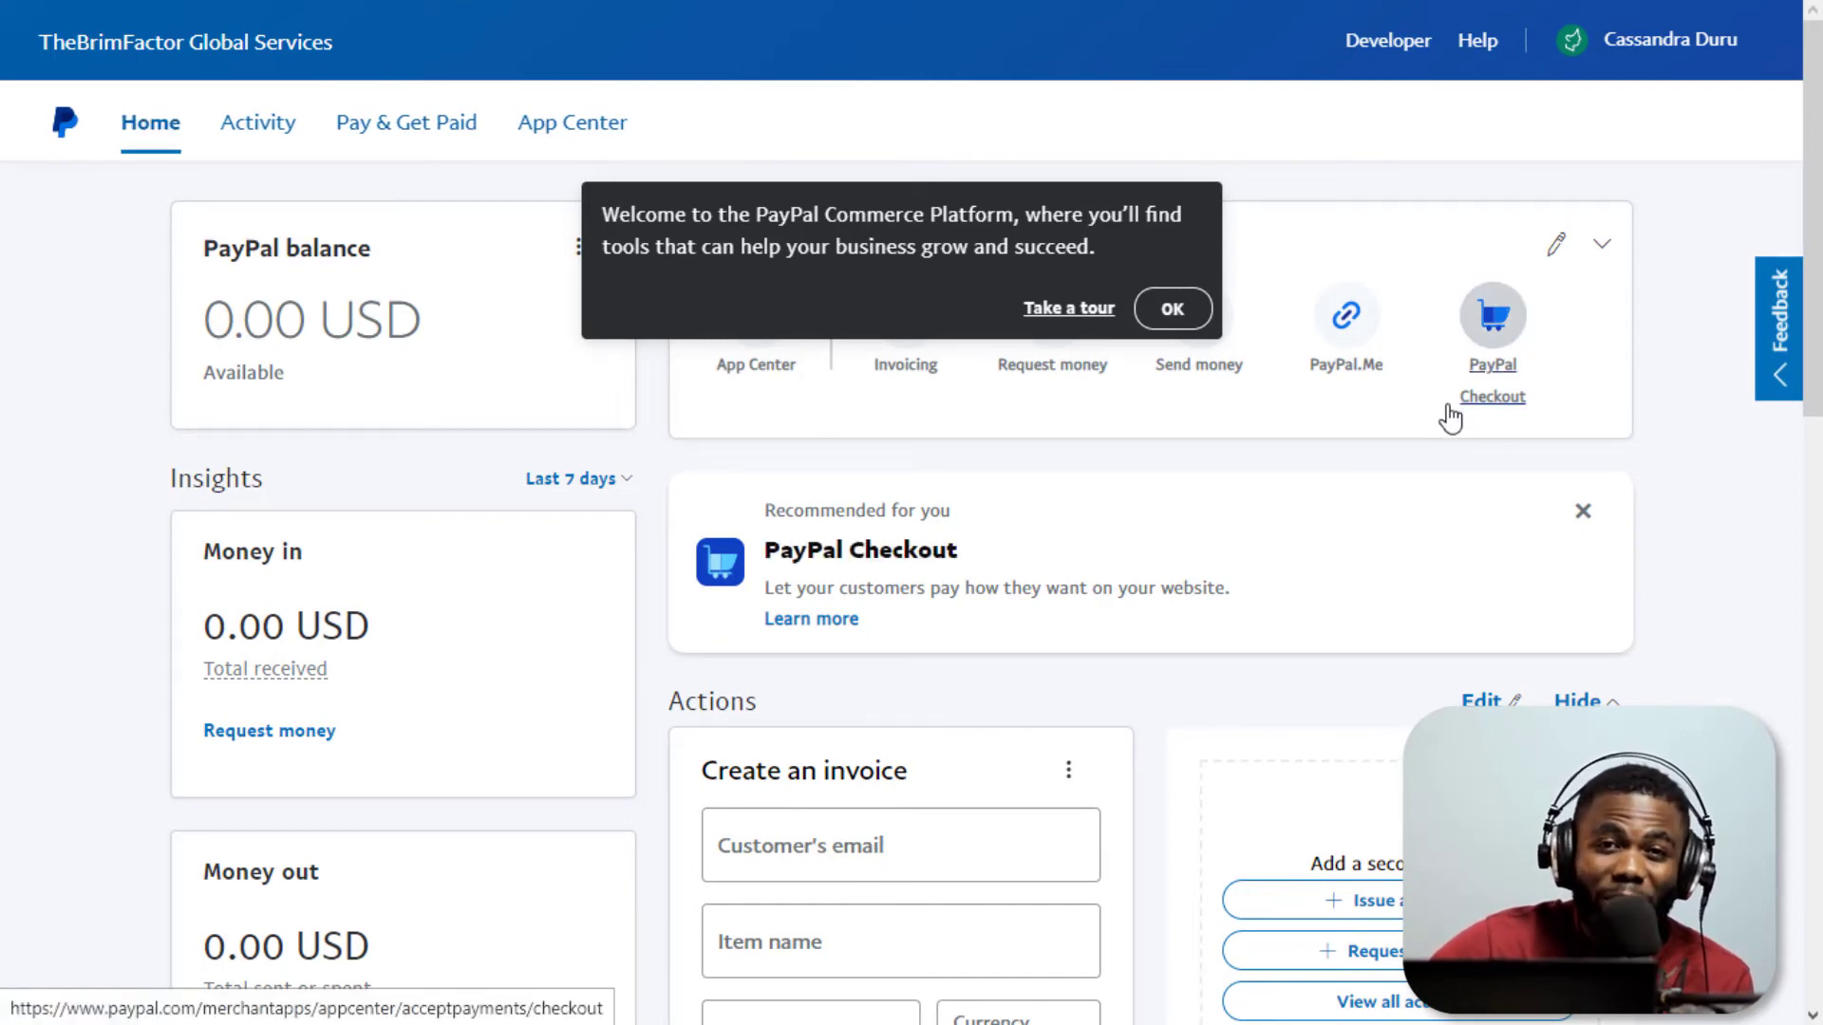
pyautogui.scroll(-4, 1819, 316)
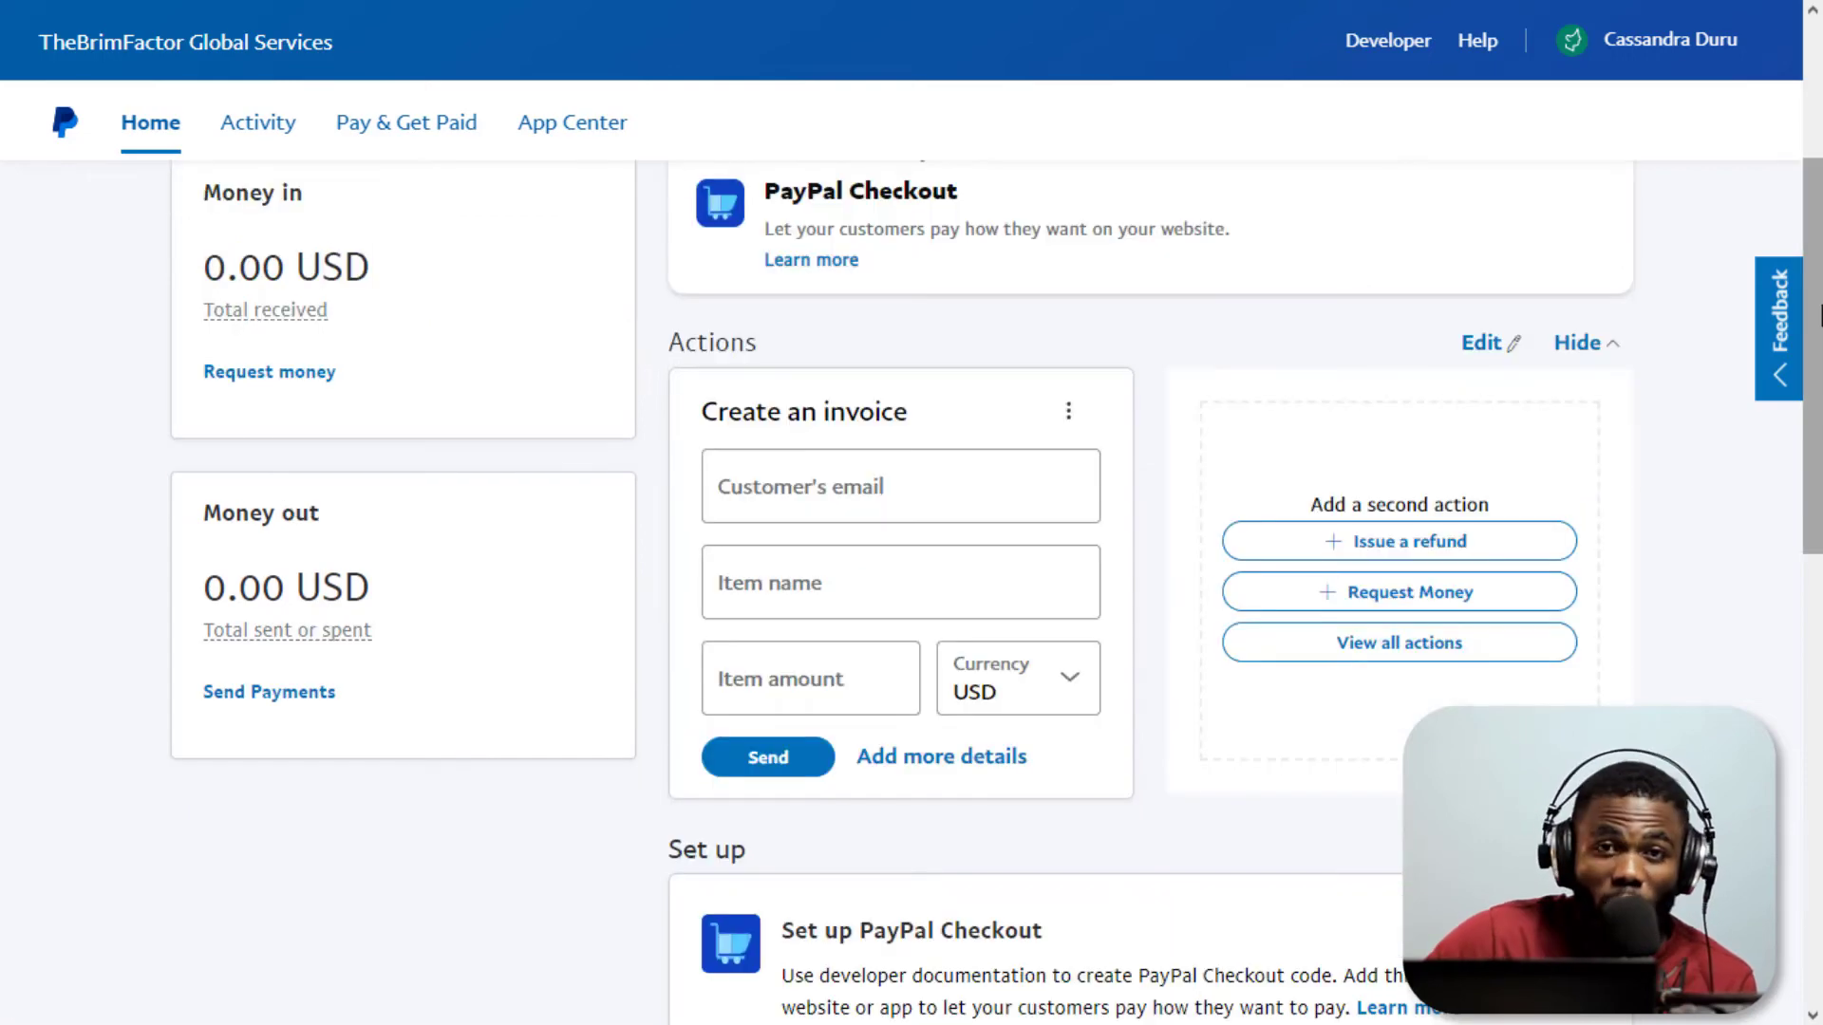
pyautogui.scroll(-6, 1819, 316)
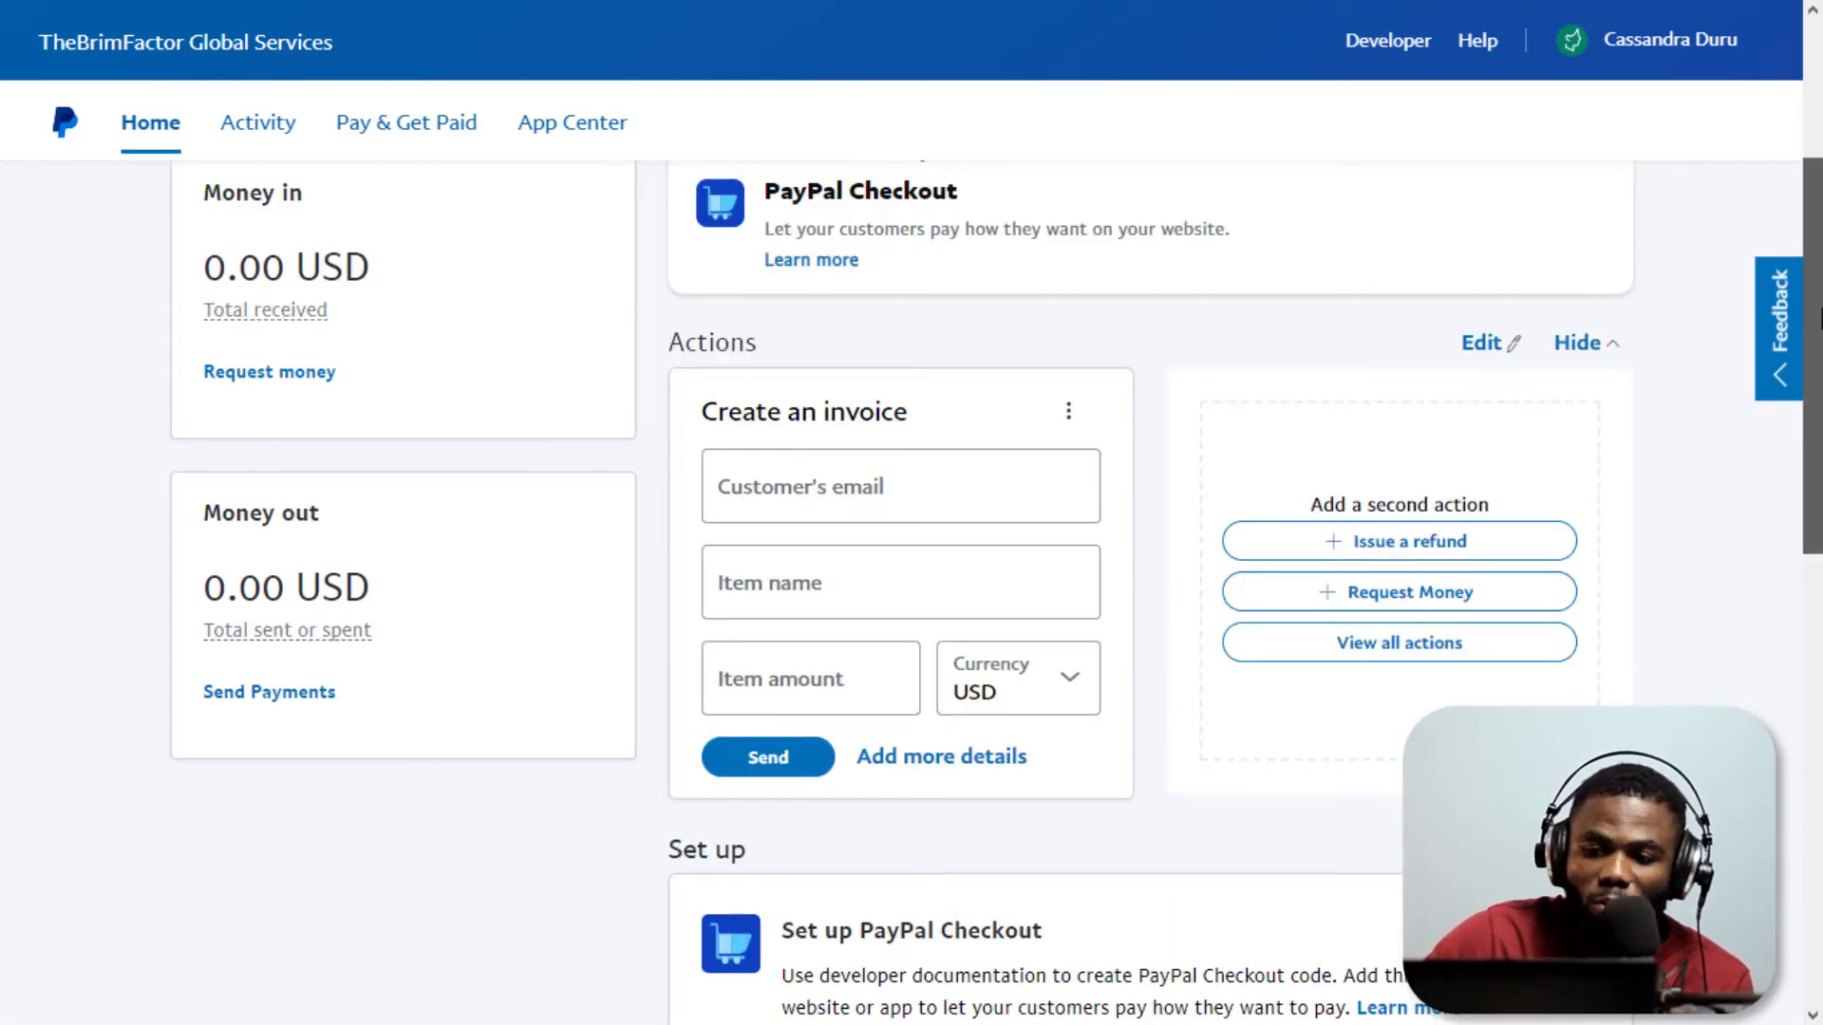
pyautogui.scroll(-2, 1149, 570)
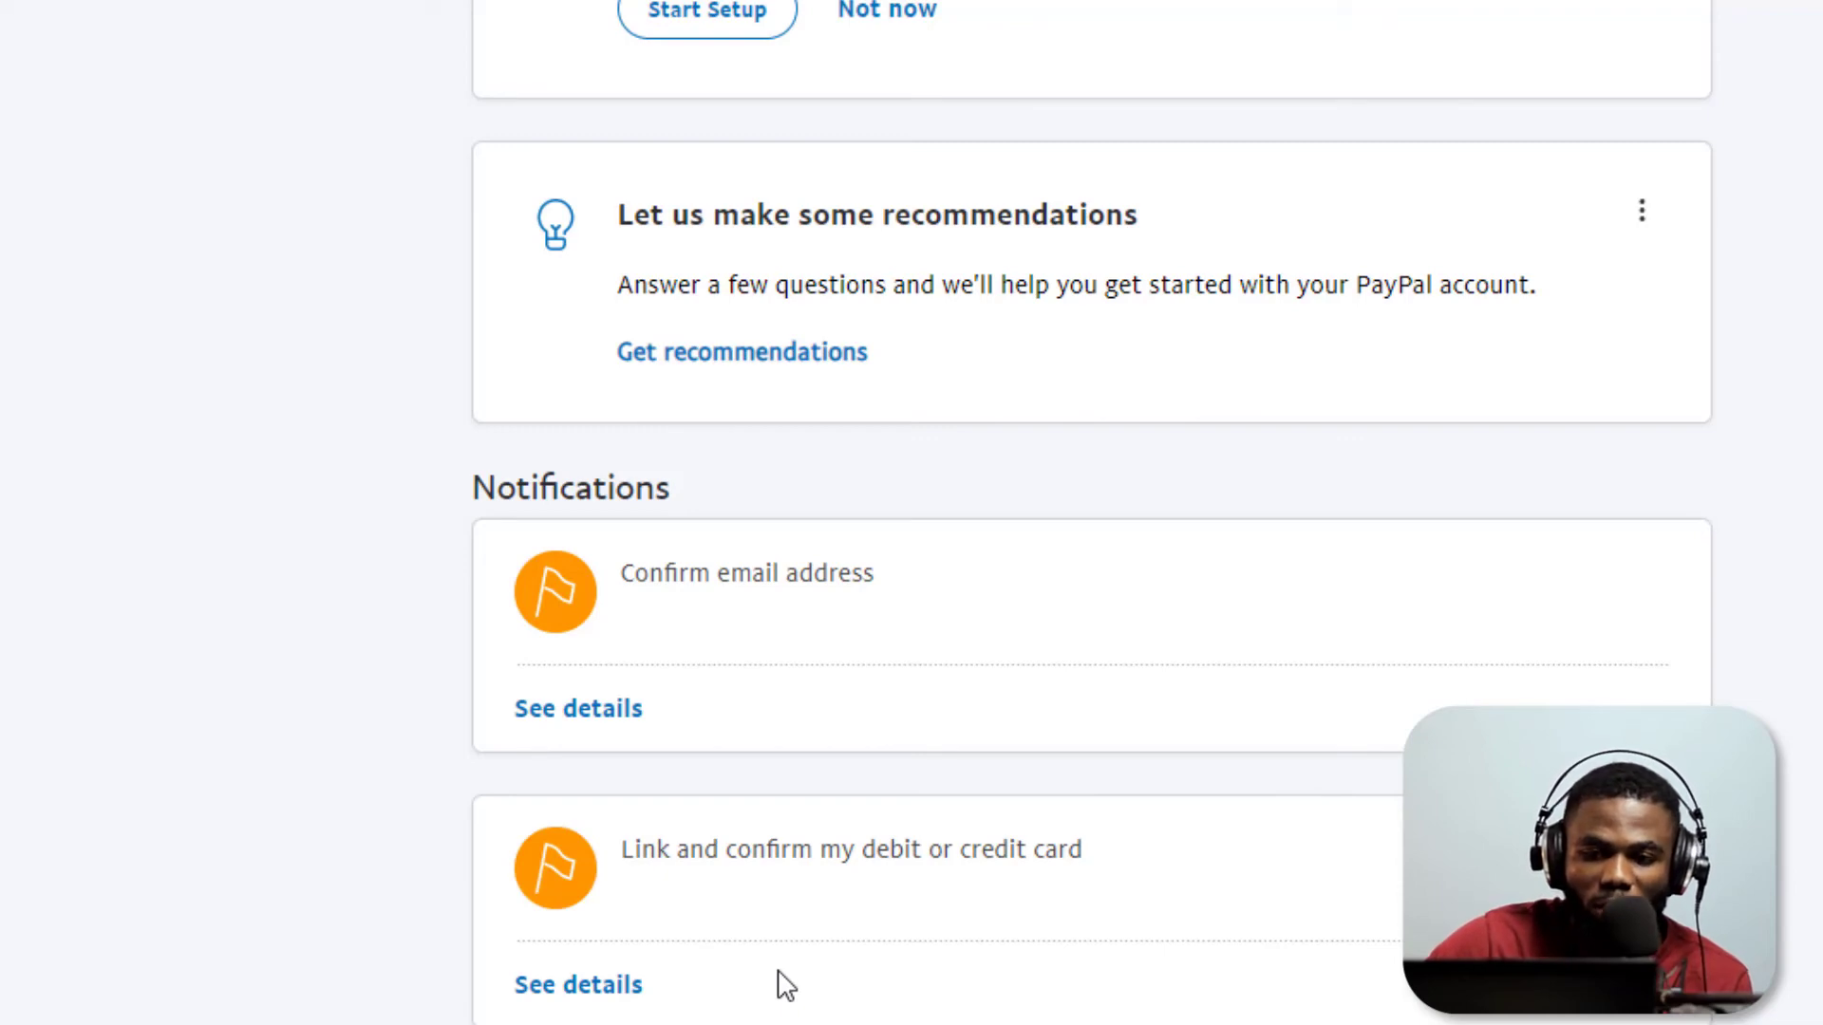
pyautogui.scroll(12, 1792, 497)
pyautogui.scroll(-5, 1792, 497)
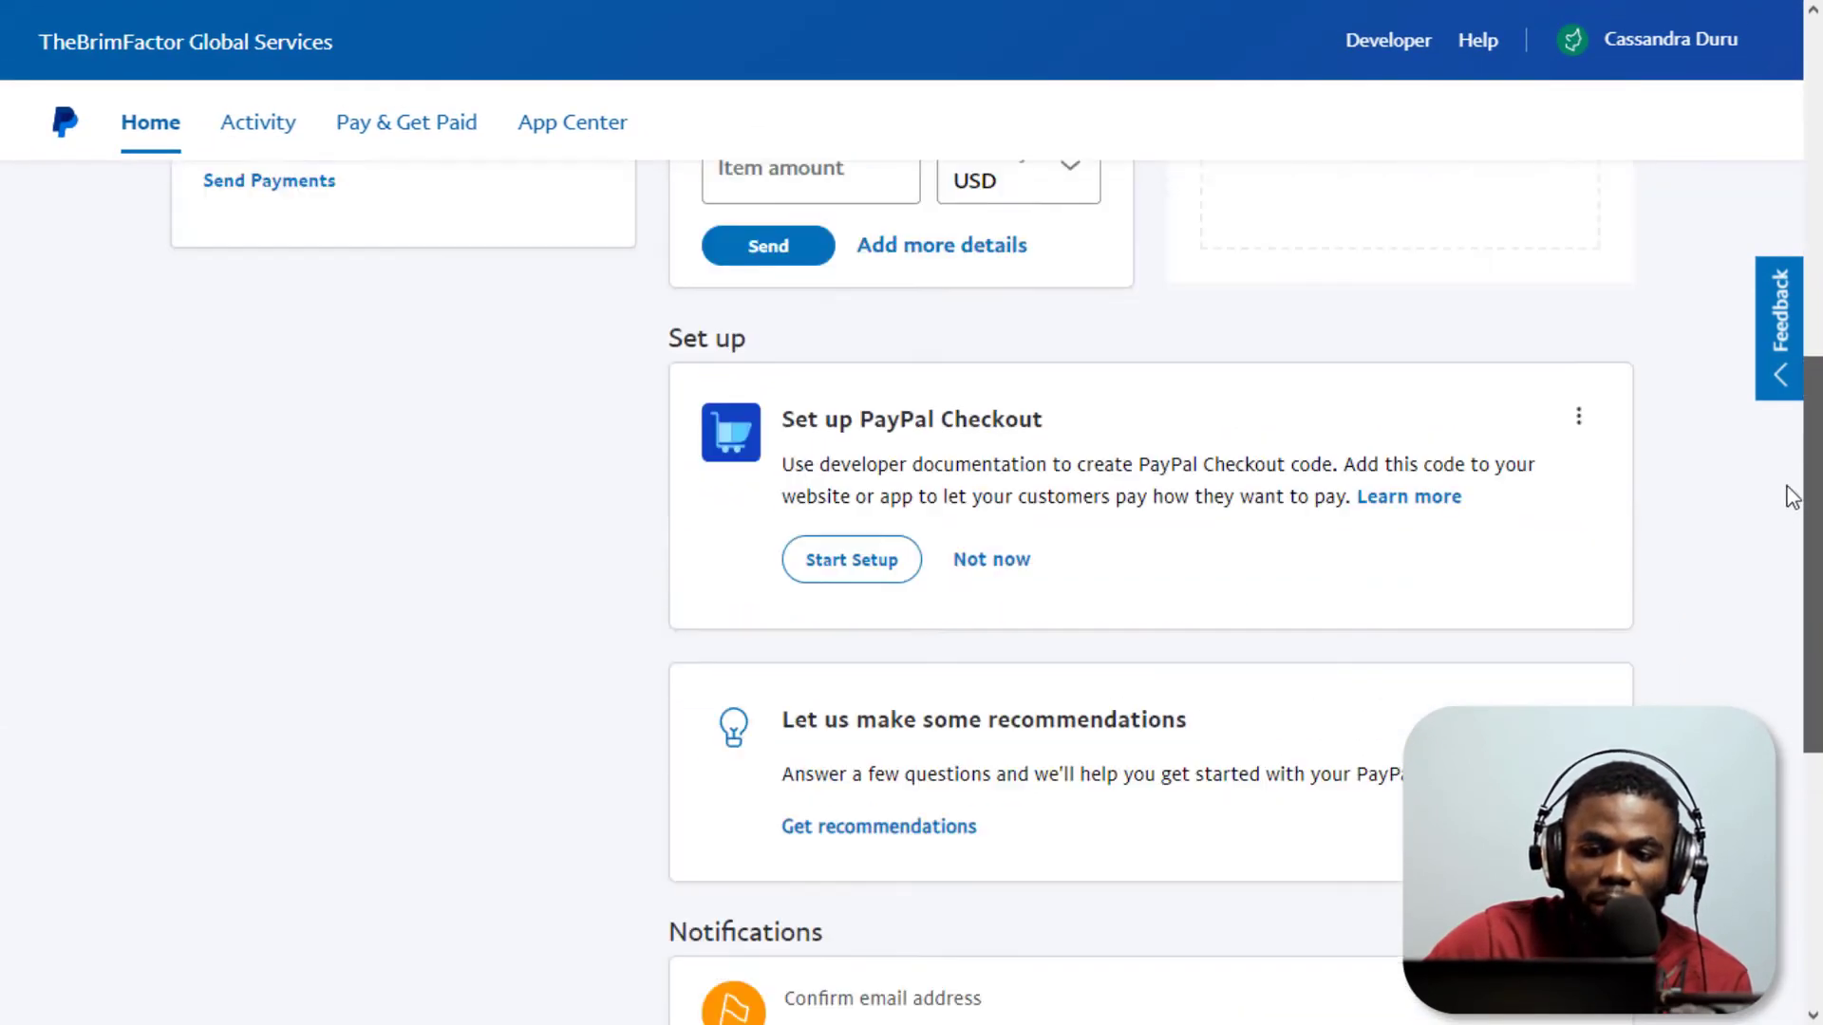
pyautogui.scroll(1, 1792, 497)
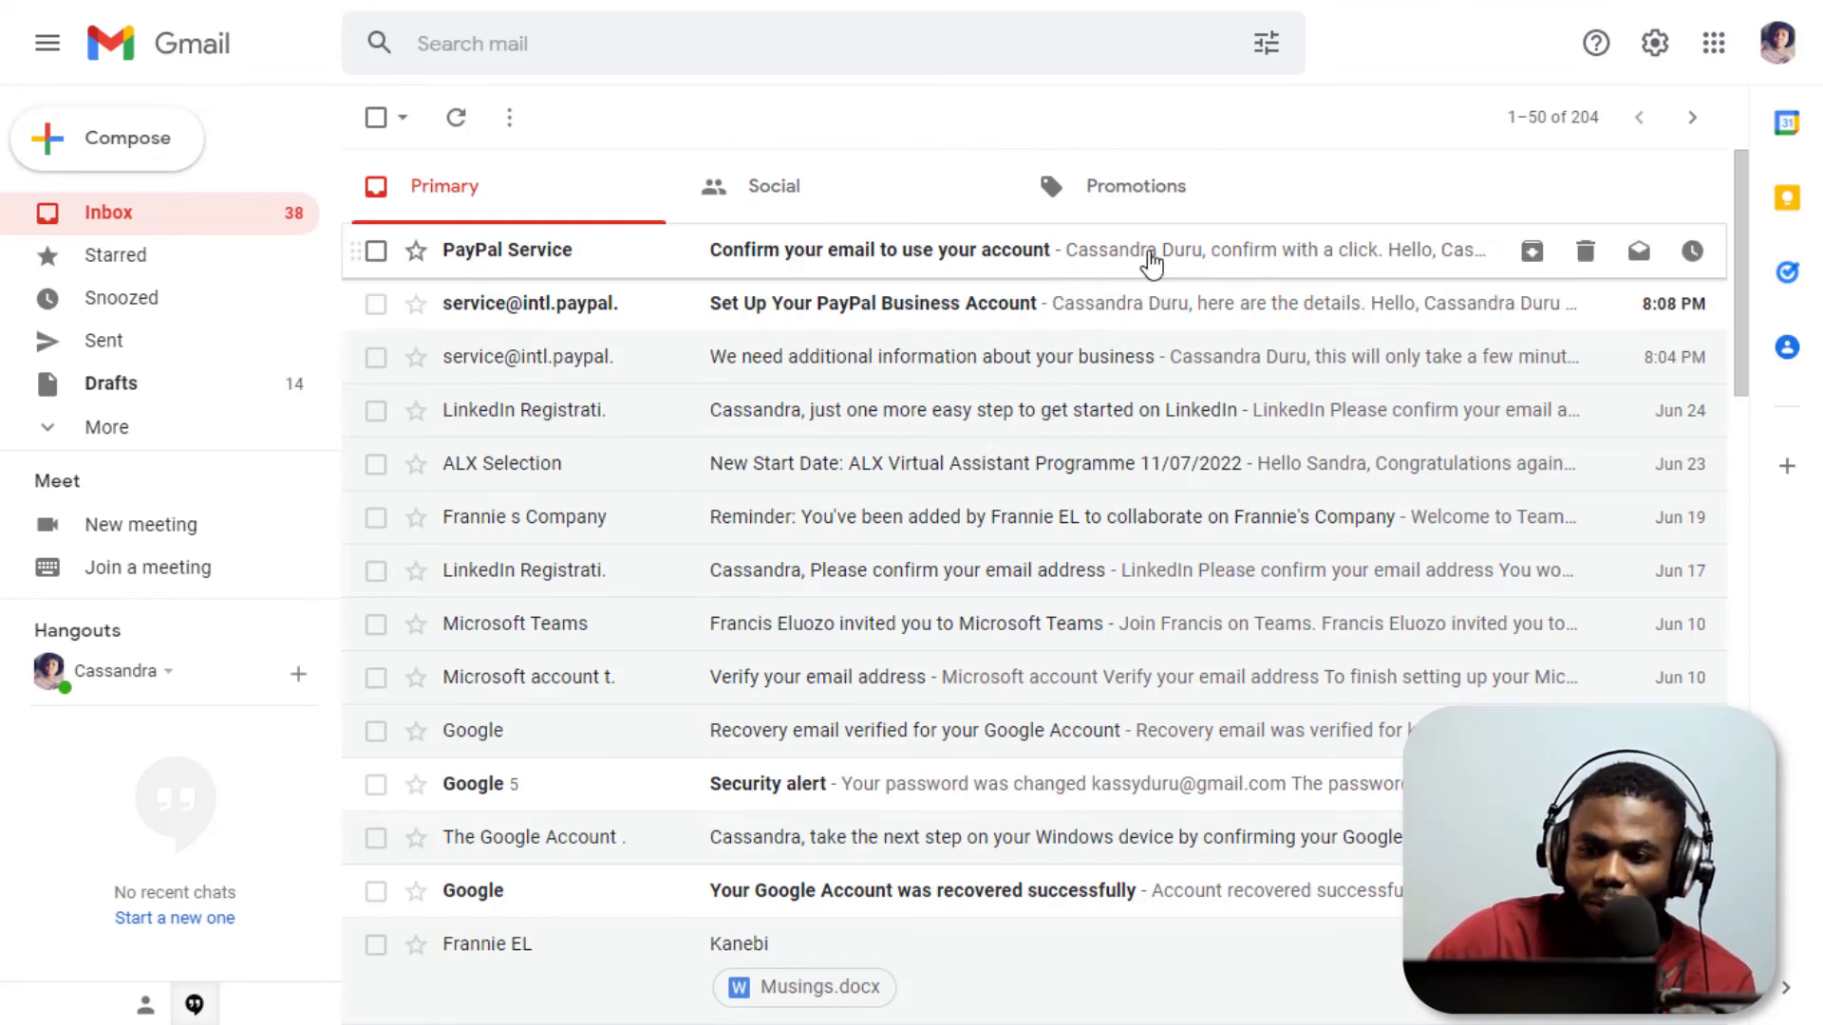
# Open the PayPal Service email 'Confirm your email to use your account'
pyautogui.click(1152, 256)
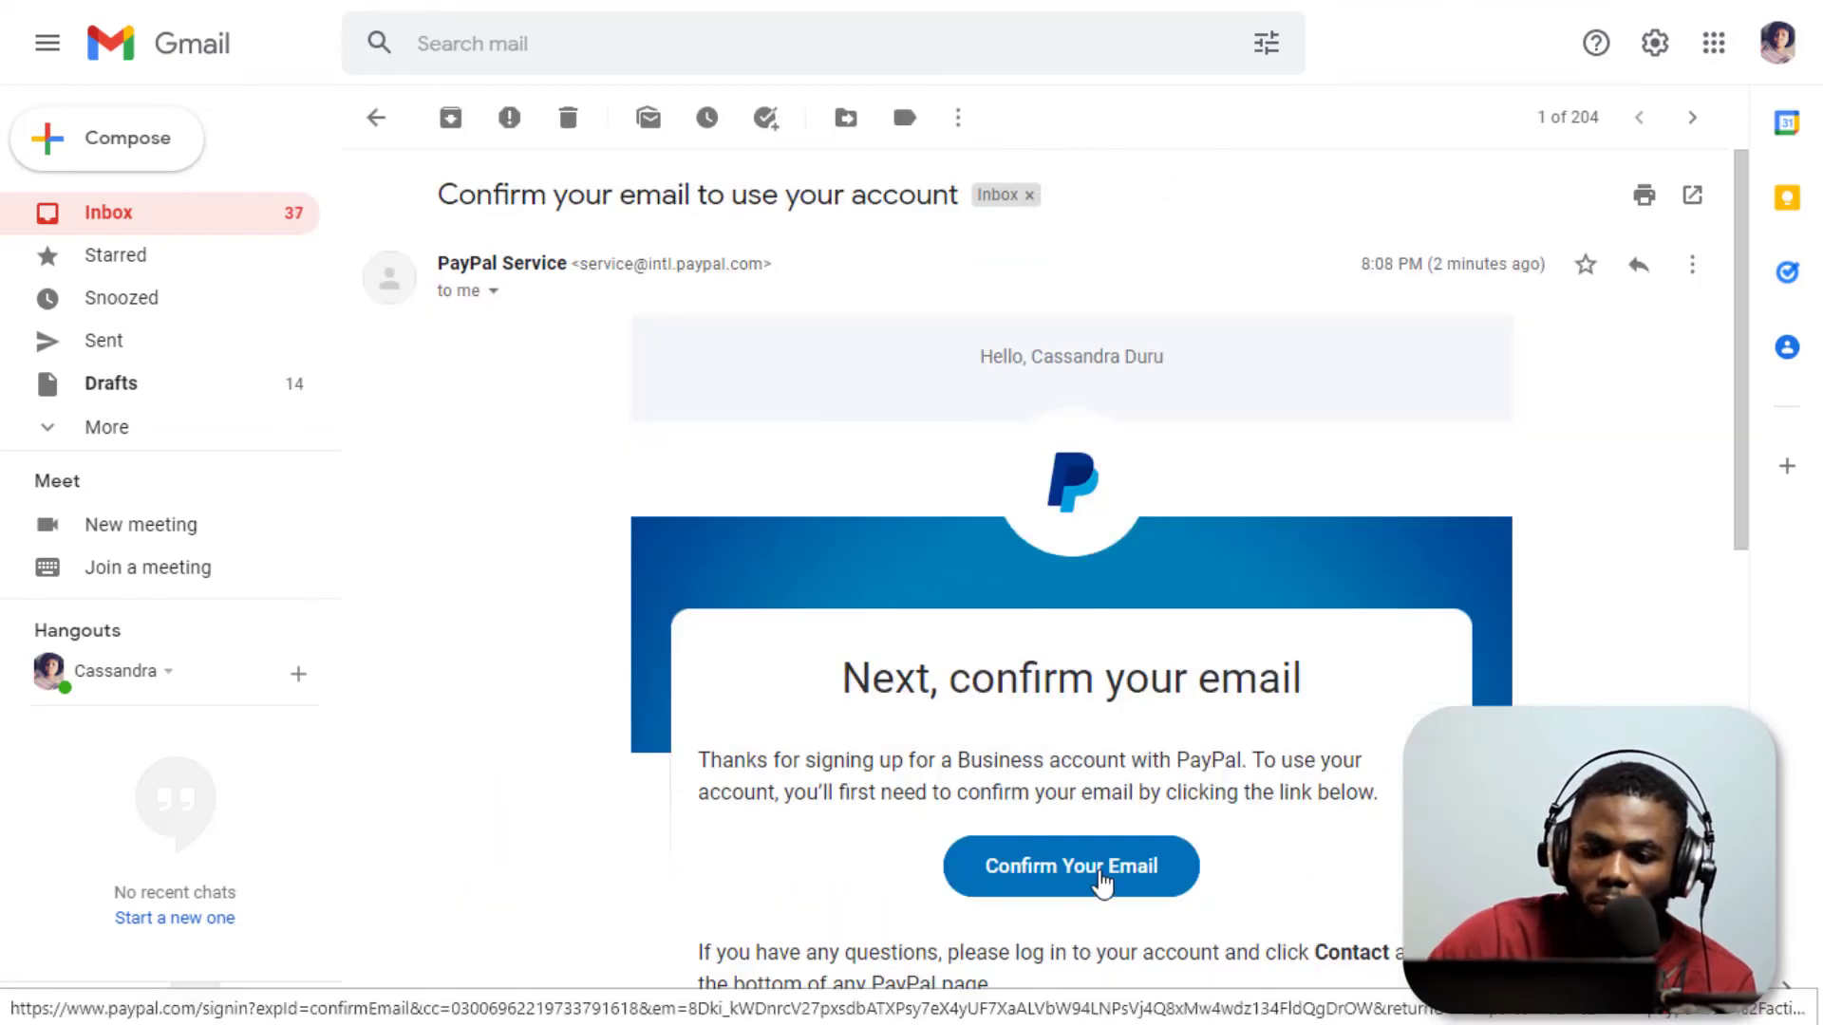
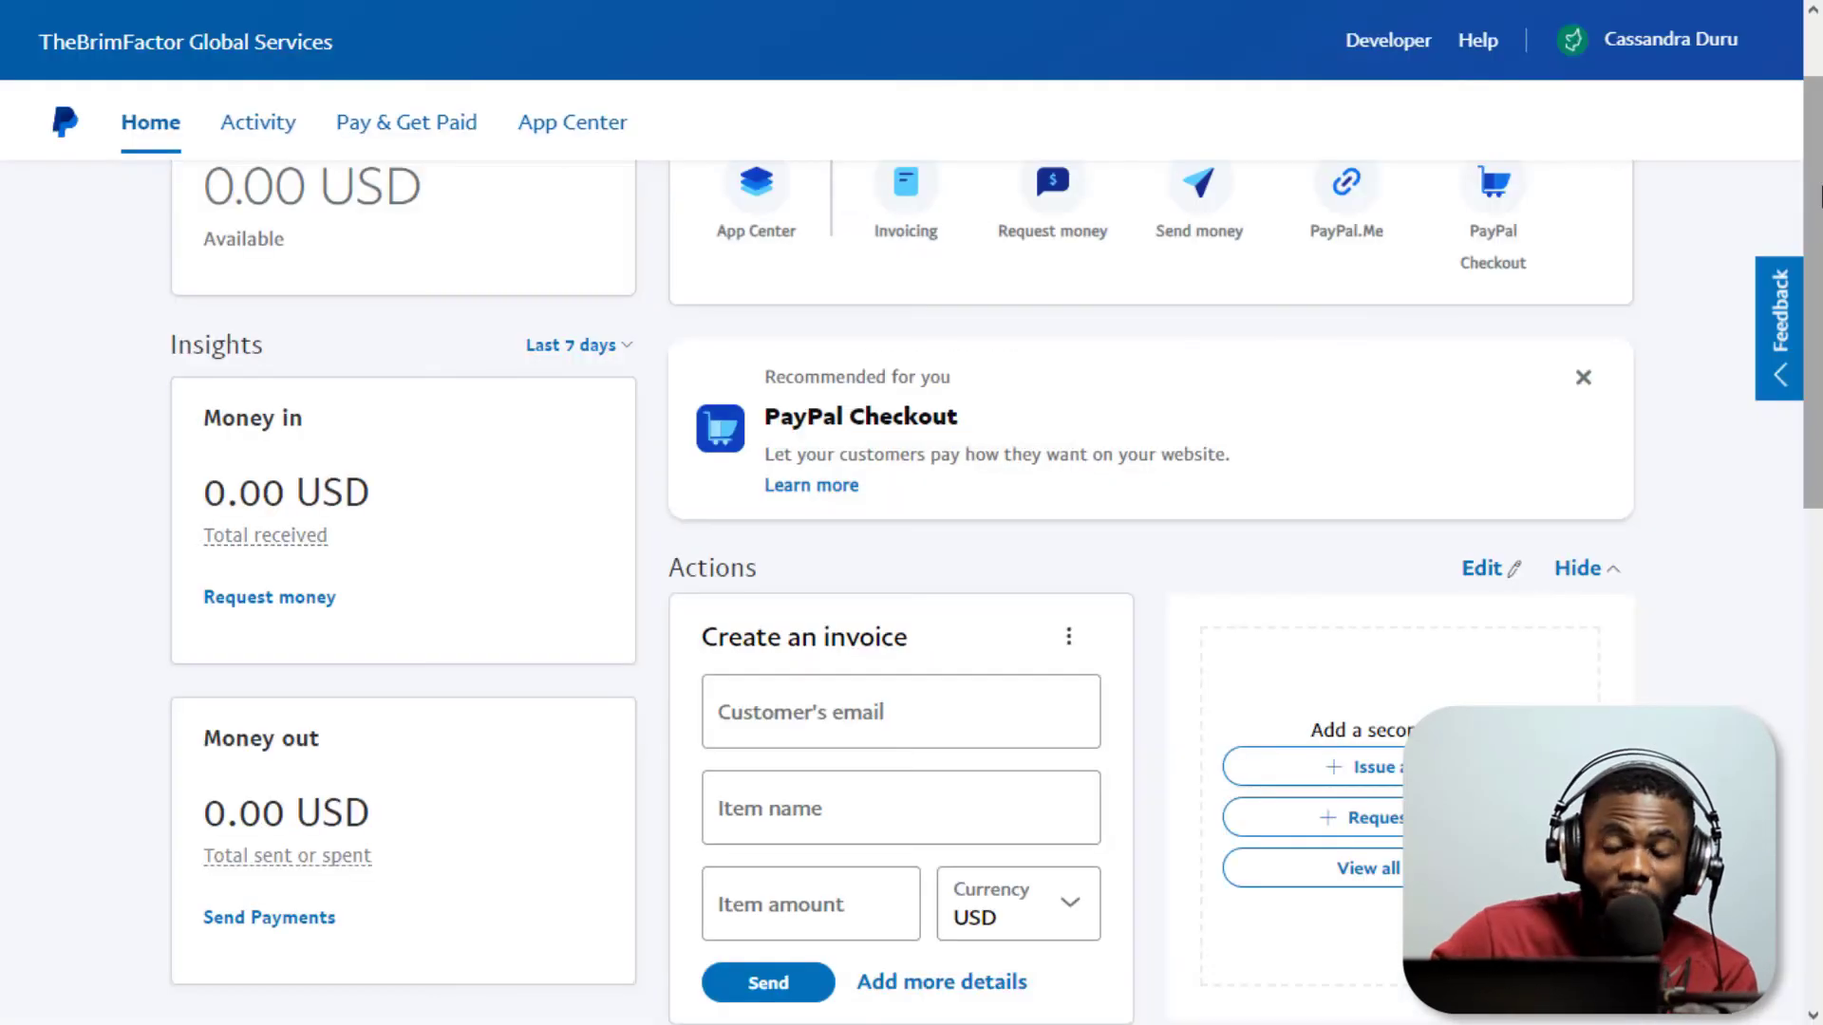
# Scroll the dashboard down to the Notifications section showing only 'Link and confirm my debit or credit card'
pyautogui.moveTo(1820, 197); pyautogui.dragTo(1818, 609)
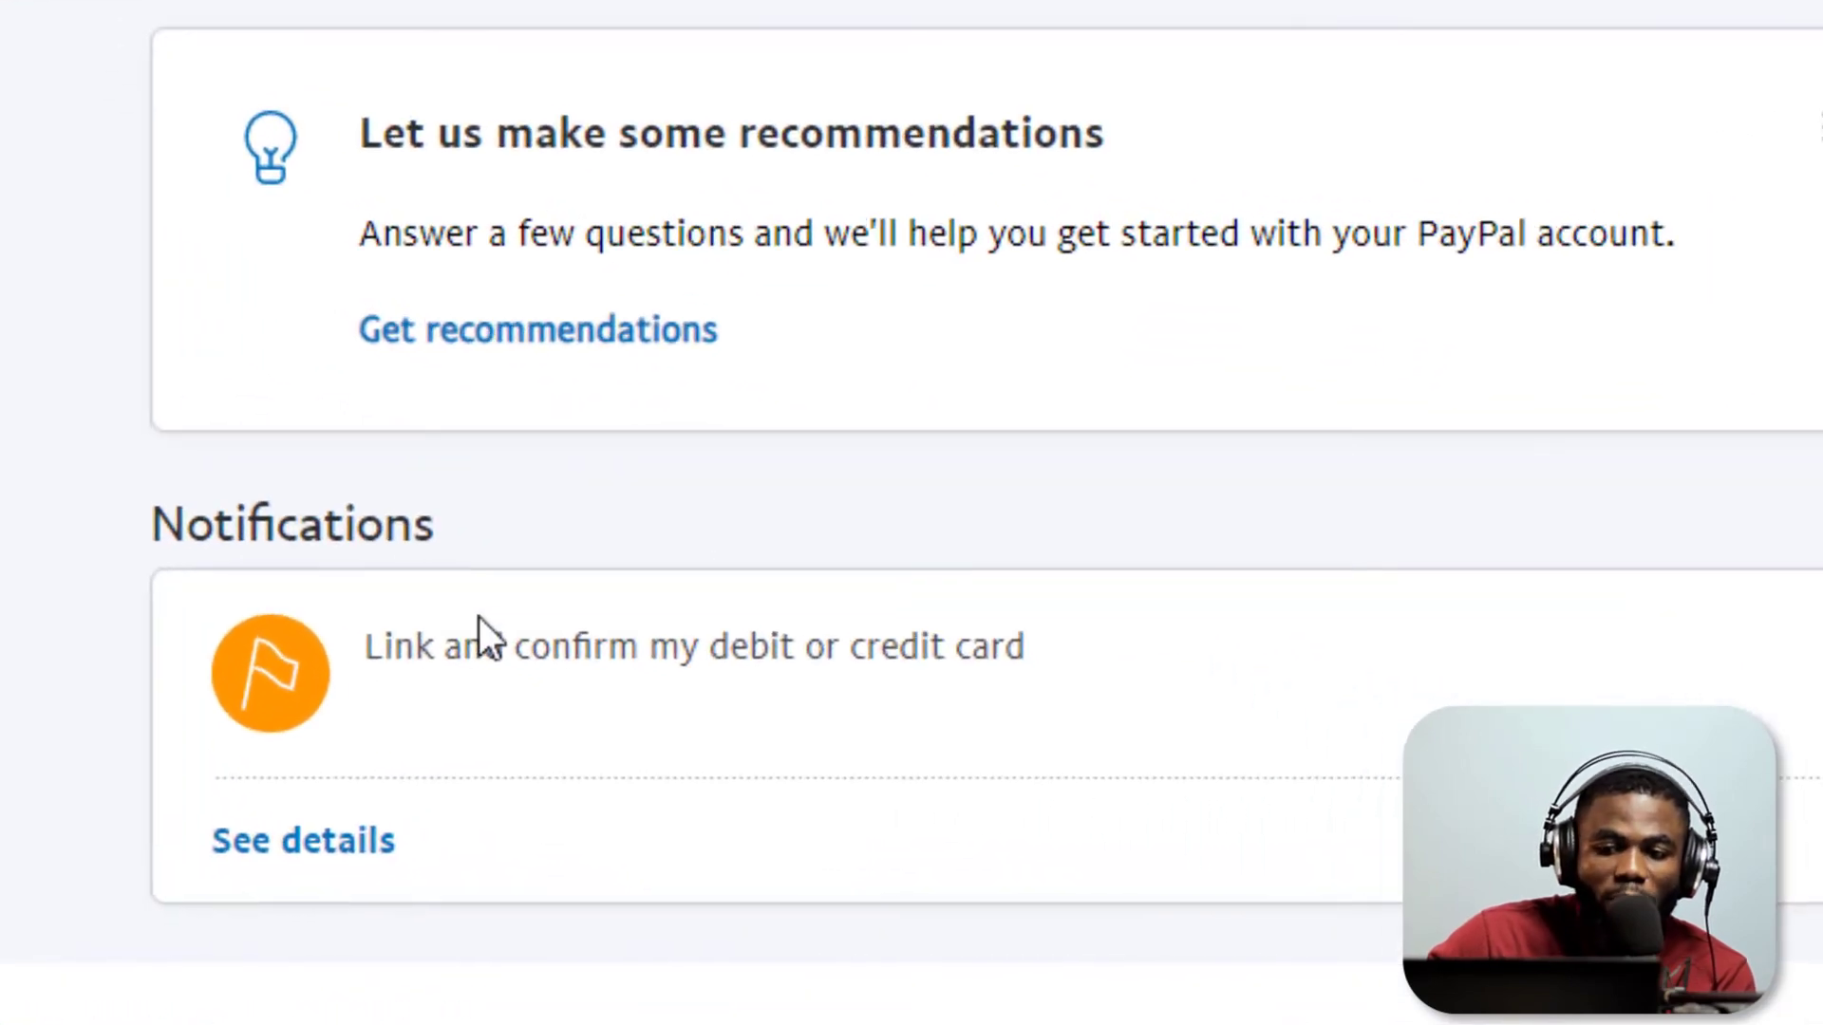